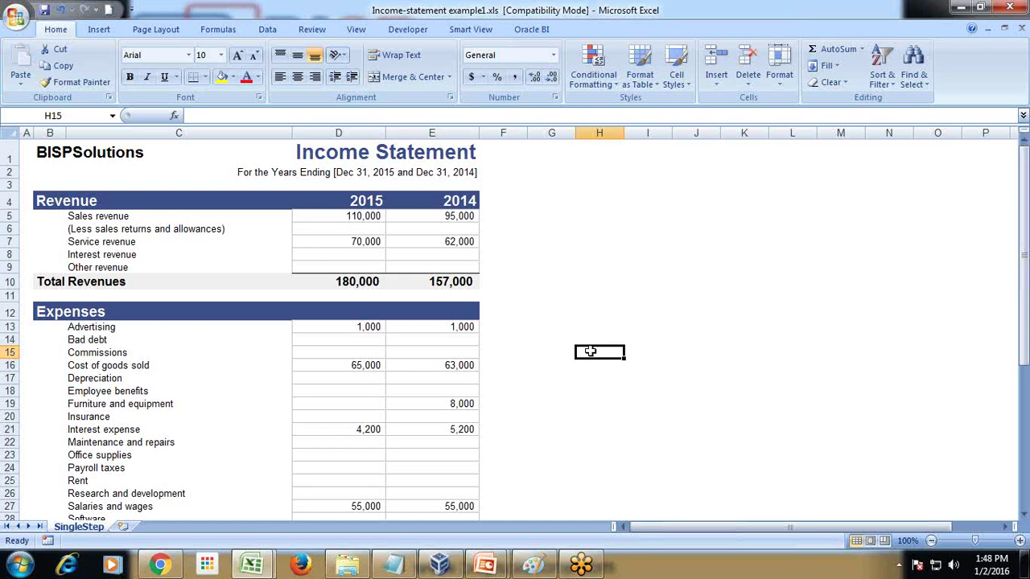
- Switch to the Notepad notes and review the Financial Elements and Year entries listed under Dimension
{"action": "left_click", "coordinate": [544, 308]}
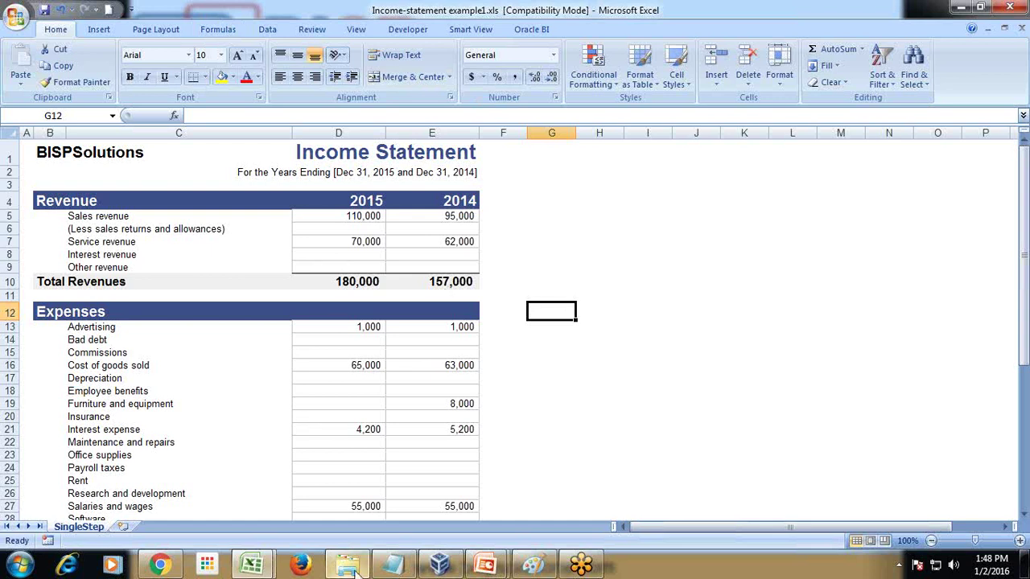
{"action": "left_click", "coordinate": [393, 563]}
{"action": "left_click_drag", "start_coordinate": [627, 298], "coordinate": [591, 251]}
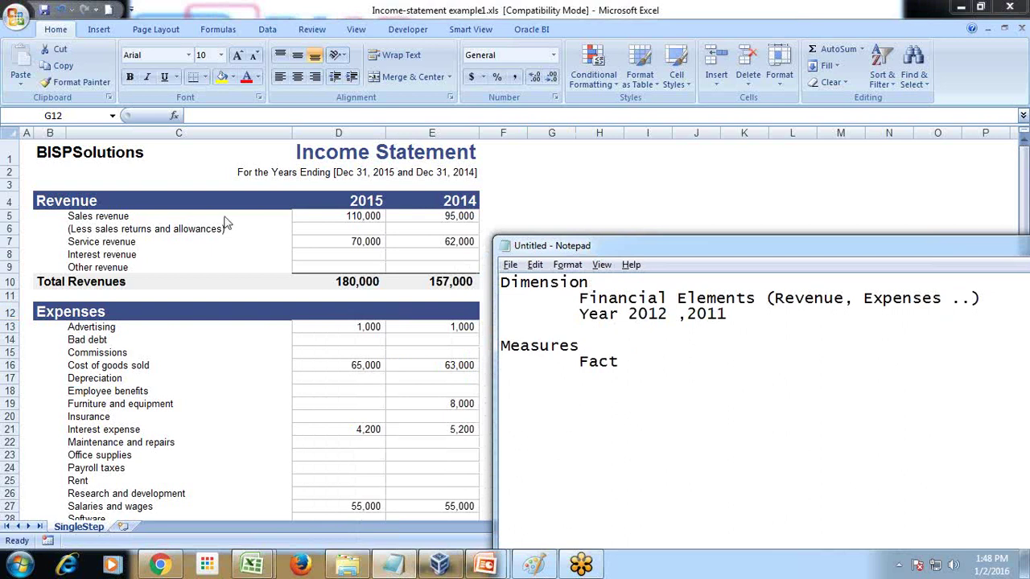
{"action": "key", "text": "Up"}
{"action": "key", "text": "Up"}
{"action": "left_click_drag", "start_coordinate": [579, 300], "coordinate": [757, 304]}
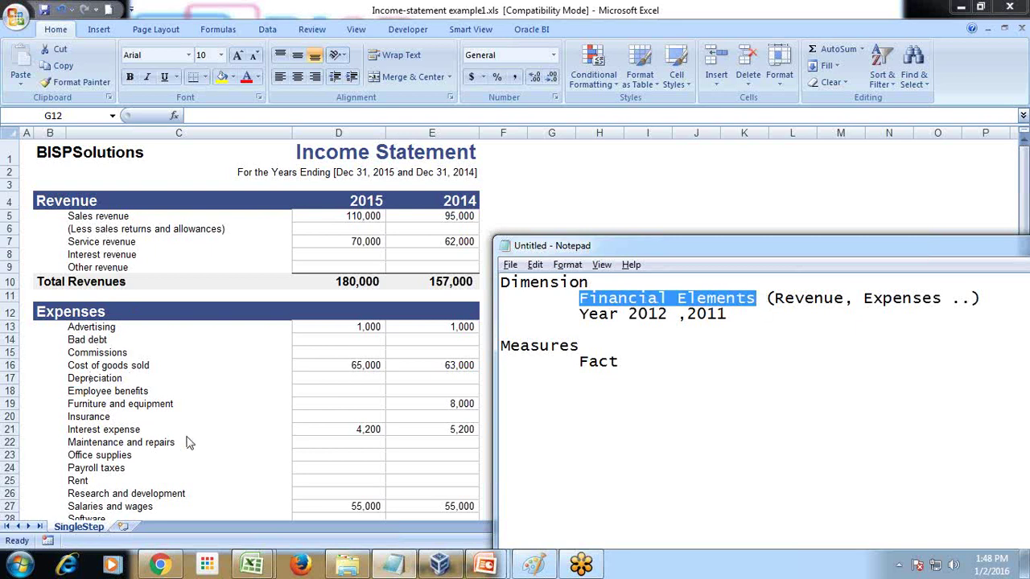
{"action": "left_click_drag", "start_coordinate": [619, 313], "coordinate": [577, 313]}
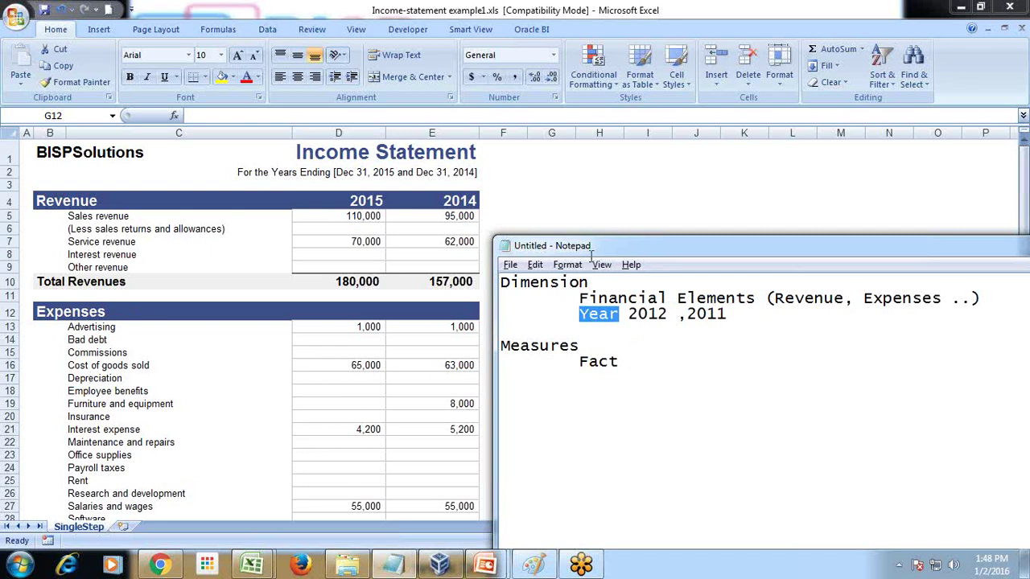
- Change the years on the Year line of the notes to 2015 ,2014
{"action": "left_click", "coordinate": [666, 313]}
{"action": "key", "text": "BackSpace"}
{"action": "type", "text": "5"}
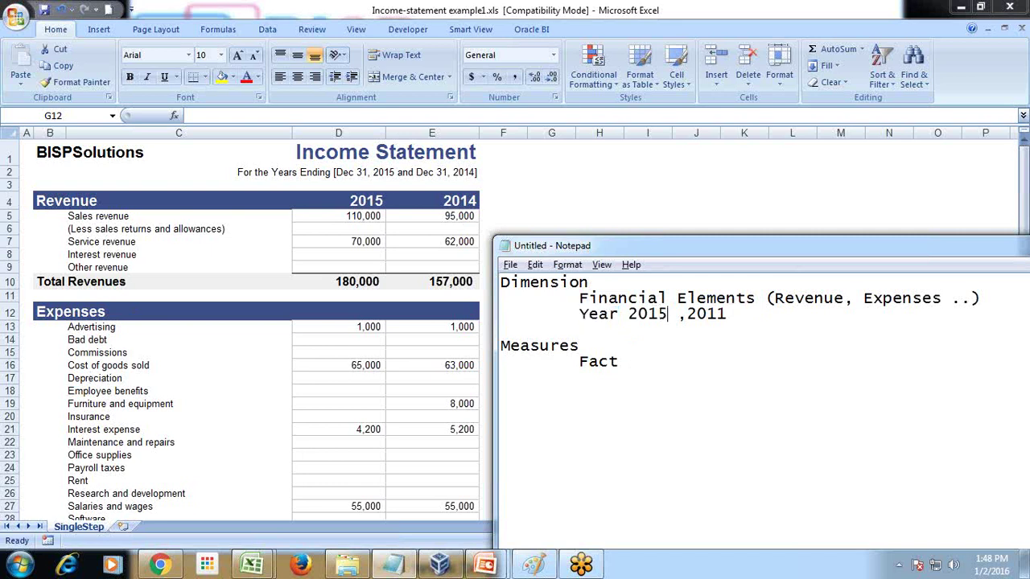
{"action": "type", "text": " ,2014"}
- Return to the Excel income statement and examine the revenue line items and the 2015 and 2014 column headings
{"action": "key", "text": "alt+Tab"}
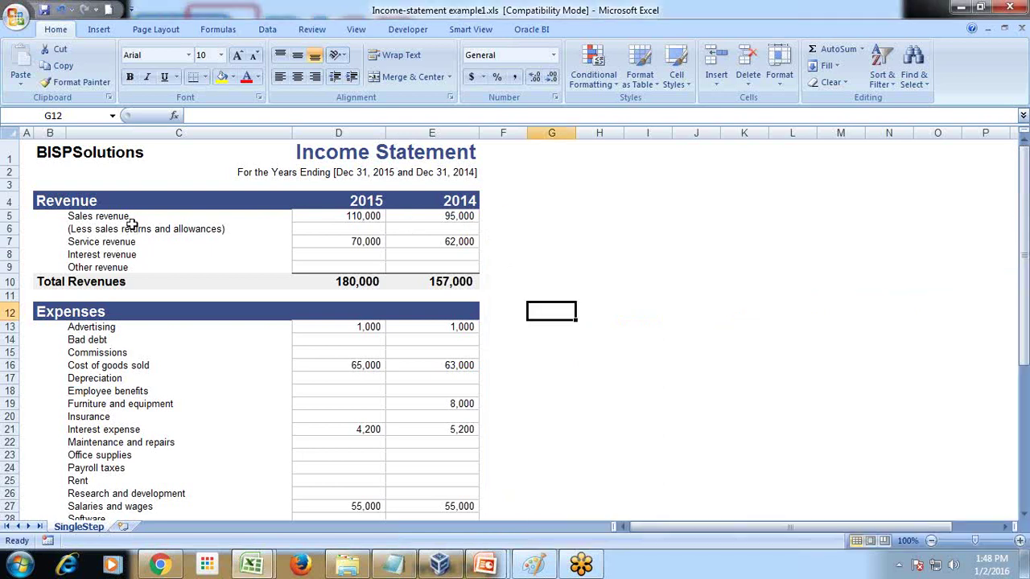
{"action": "left_click_drag", "start_coordinate": [131, 224], "coordinate": [131, 268]}
{"action": "left_click", "coordinate": [328, 217]}
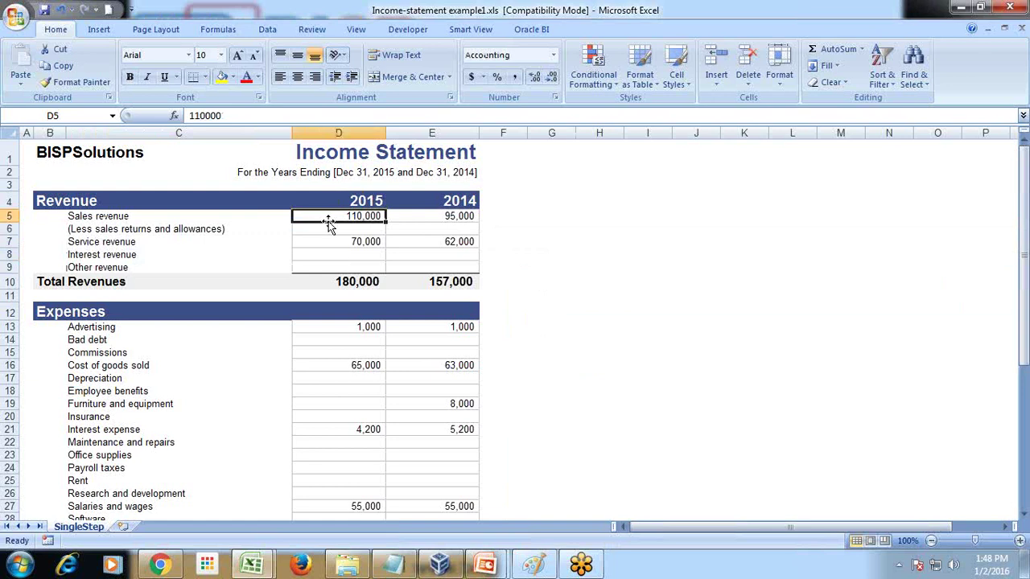
{"action": "left_click_drag", "start_coordinate": [218, 202], "coordinate": [214, 267]}
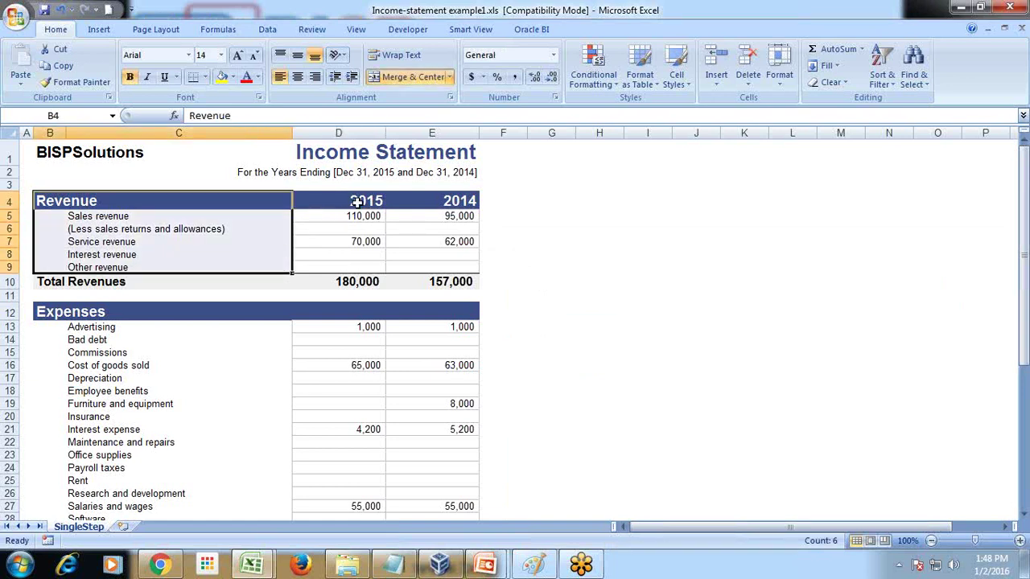
{"action": "left_click_drag", "start_coordinate": [358, 204], "coordinate": [416, 201]}
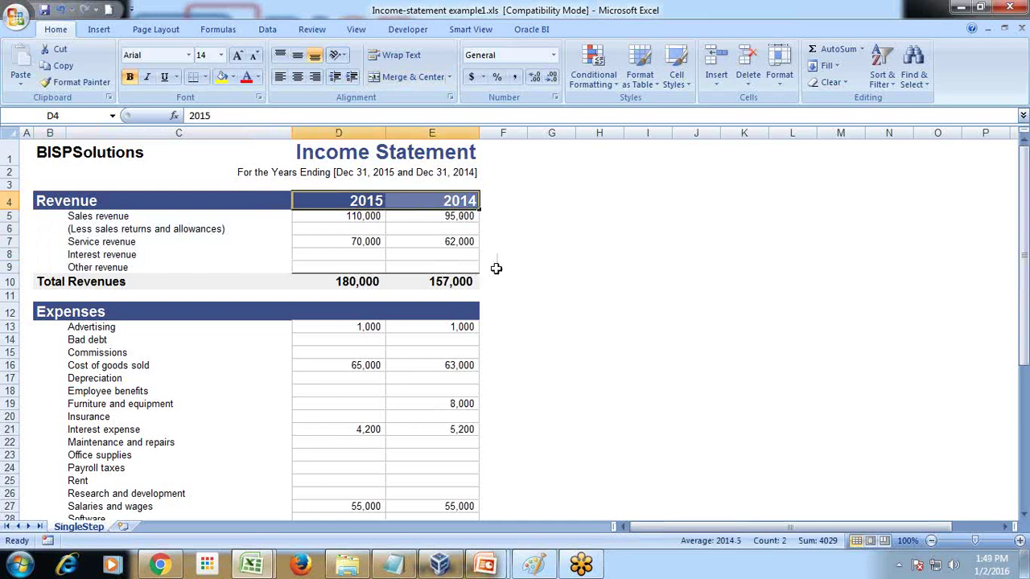
{"action": "key", "text": "alt+Tab"}
{"action": "key", "text": "alt+Tab"}
- Switch to the Income-statement example.xls workbook and examine its Year, Parent, Child and Measures columns
{"action": "left_click", "coordinate": [252, 565]}
{"action": "left_click", "coordinate": [342, 482]}
{"action": "left_click", "coordinate": [575, 376]}
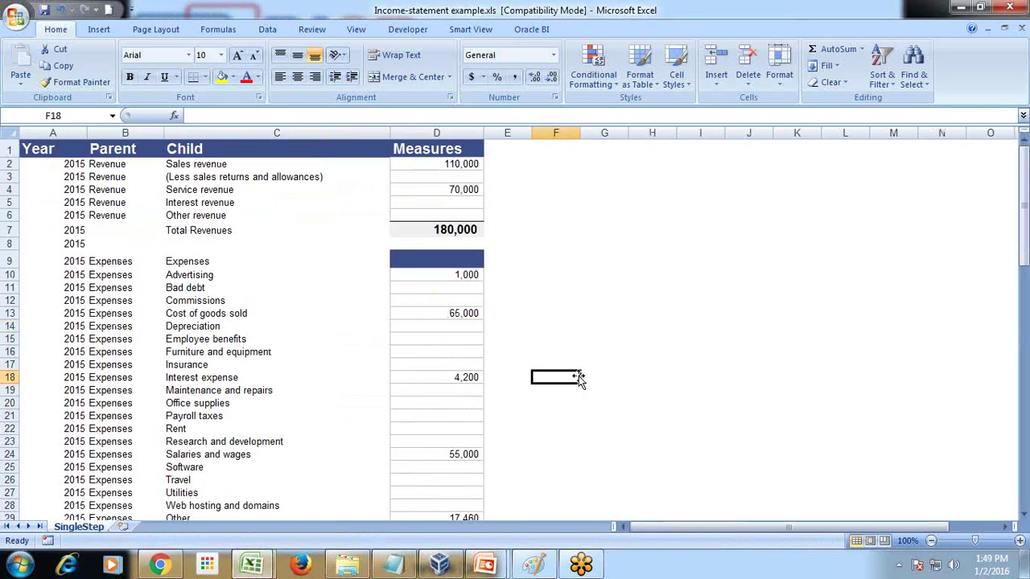
{"action": "left_click", "coordinate": [64, 143]}
{"action": "left_click", "coordinate": [52, 133]}
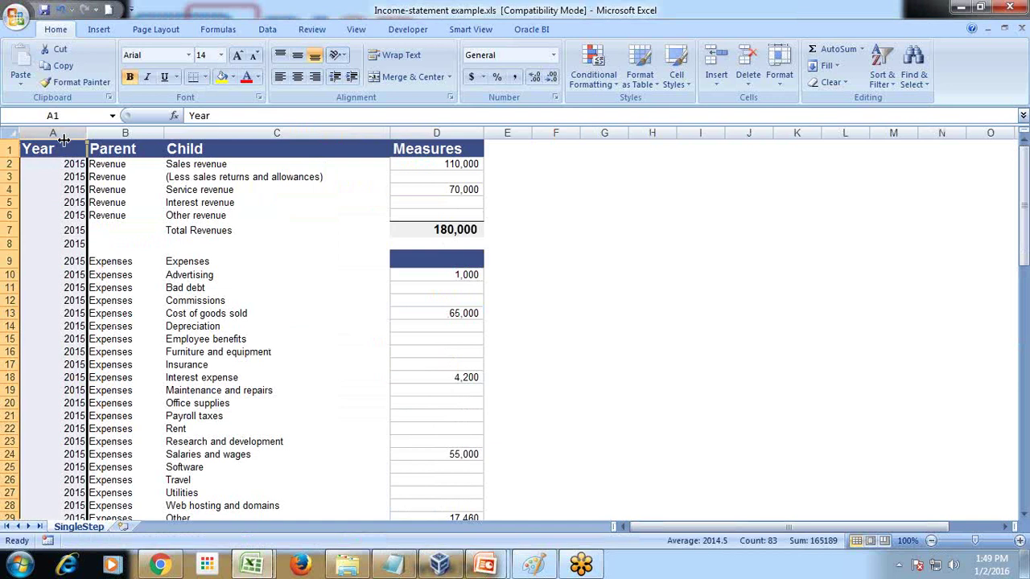
{"action": "left_click", "coordinate": [275, 133]}
{"action": "left_click", "coordinate": [435, 132]}
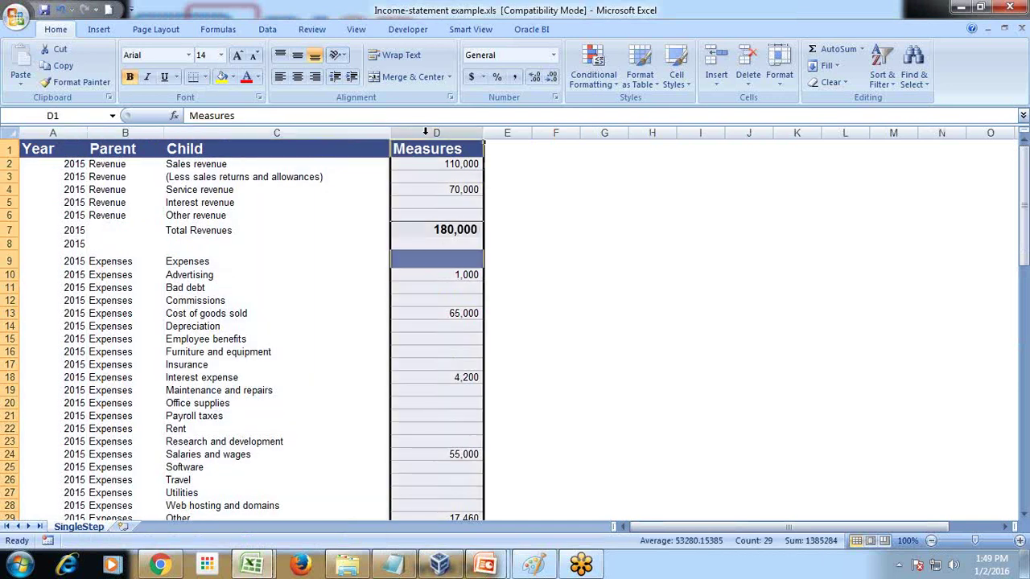
{"action": "left_click", "coordinate": [572, 227]}
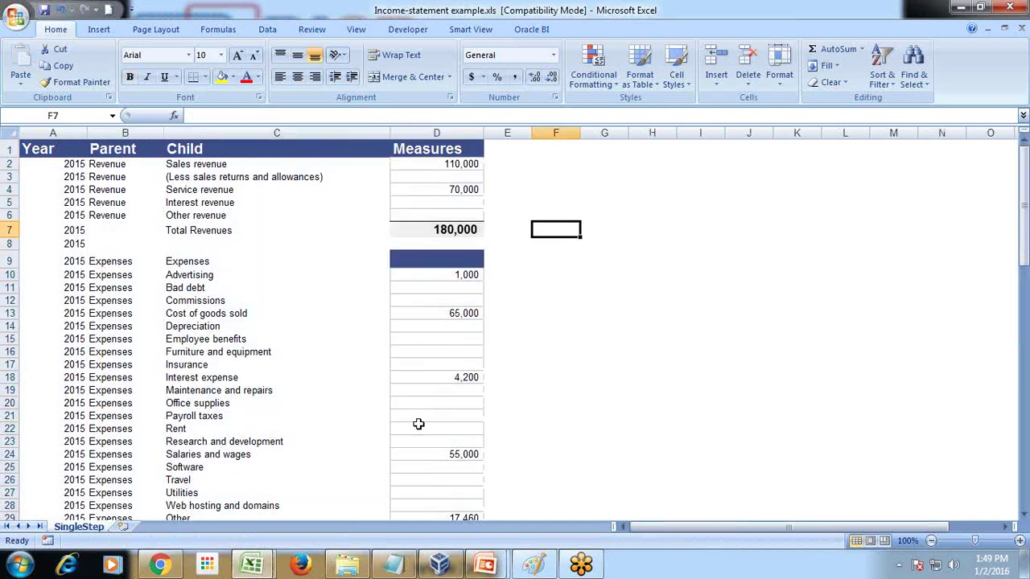
{"action": "left_click", "coordinate": [68, 145]}
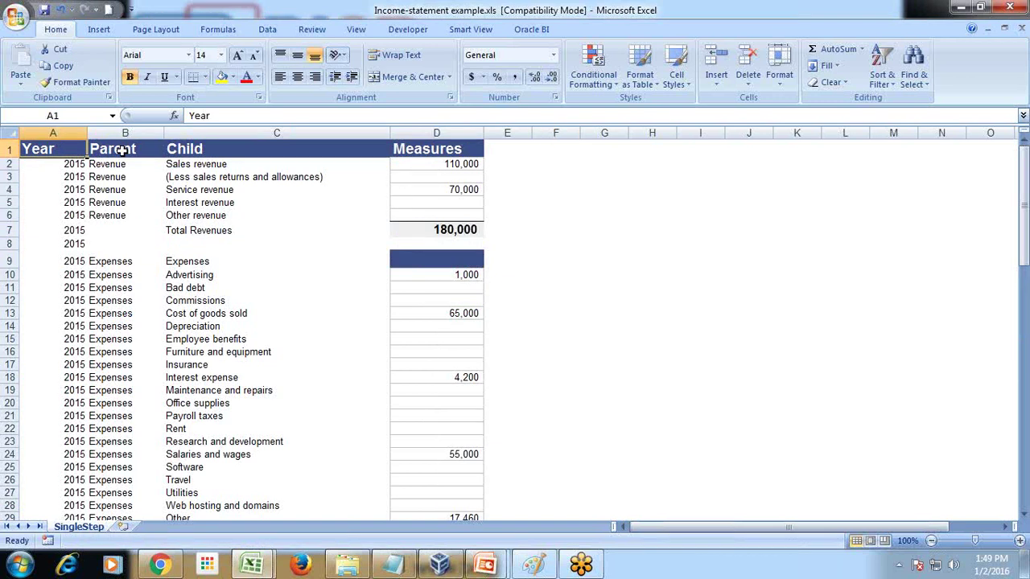
{"action": "left_click", "coordinate": [121, 149]}
{"action": "left_click", "coordinate": [175, 151]}
{"action": "left_click", "coordinate": [135, 152]}
{"action": "left_click", "coordinate": [209, 150]}
- Switch to Income-statement example1.xls and examine the Revenue and Expenses headings with the line items beneath them
{"action": "left_click", "coordinate": [252, 566]}
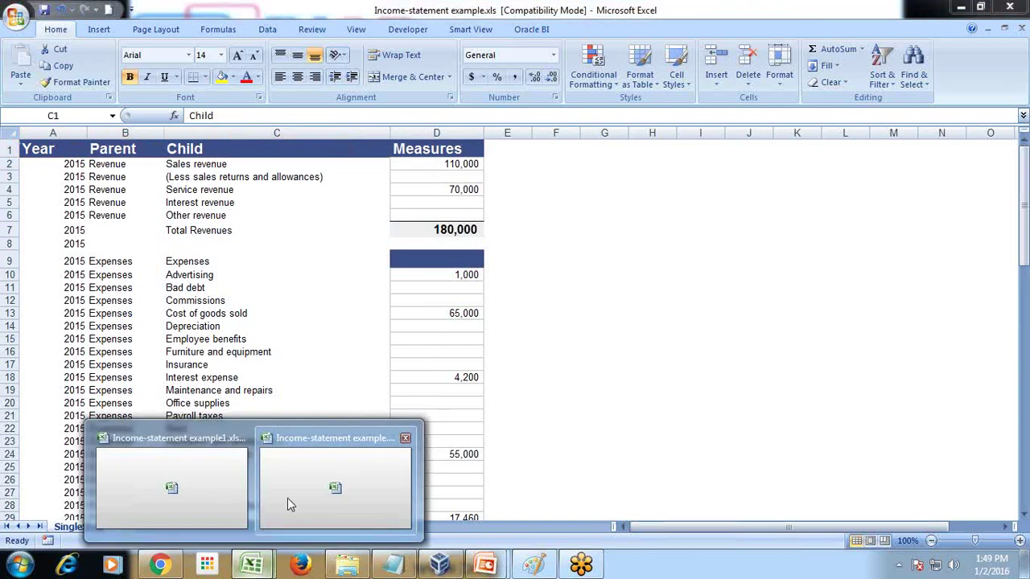
{"action": "left_click", "coordinate": [225, 492]}
{"action": "left_click", "coordinate": [608, 314]}
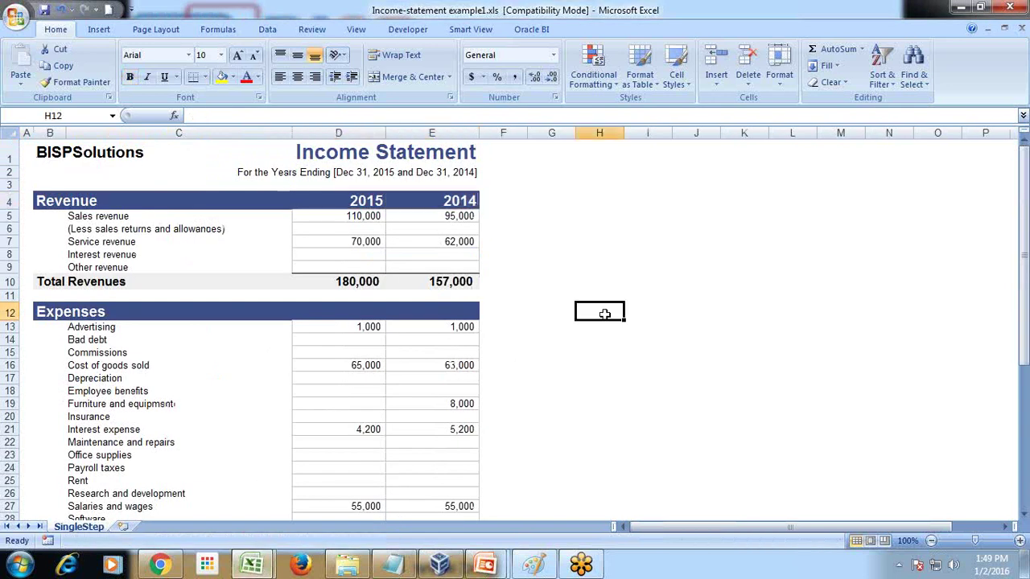
{"action": "left_click", "coordinate": [138, 202]}
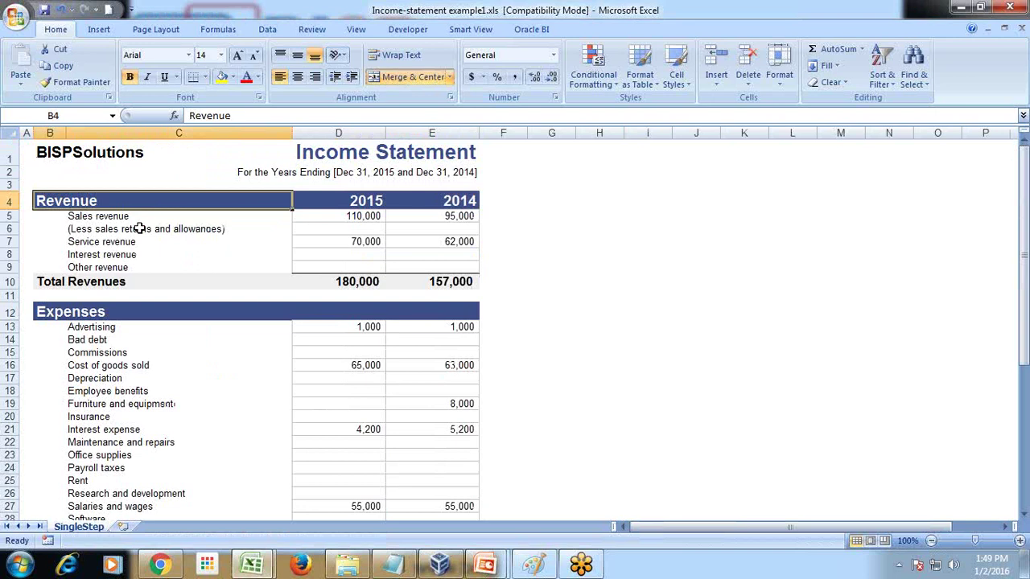
{"action": "left_click", "coordinate": [114, 215]}
{"action": "left_click_drag", "start_coordinate": [114, 216], "coordinate": [119, 267]}
{"action": "left_click", "coordinate": [95, 312]}
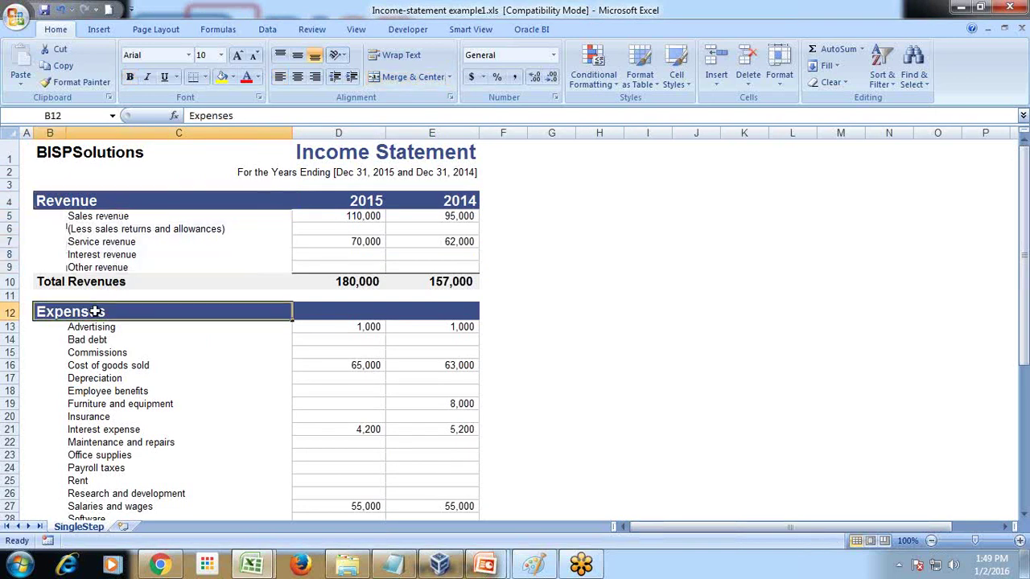
{"action": "left_click_drag", "start_coordinate": [91, 338], "coordinate": [103, 467]}
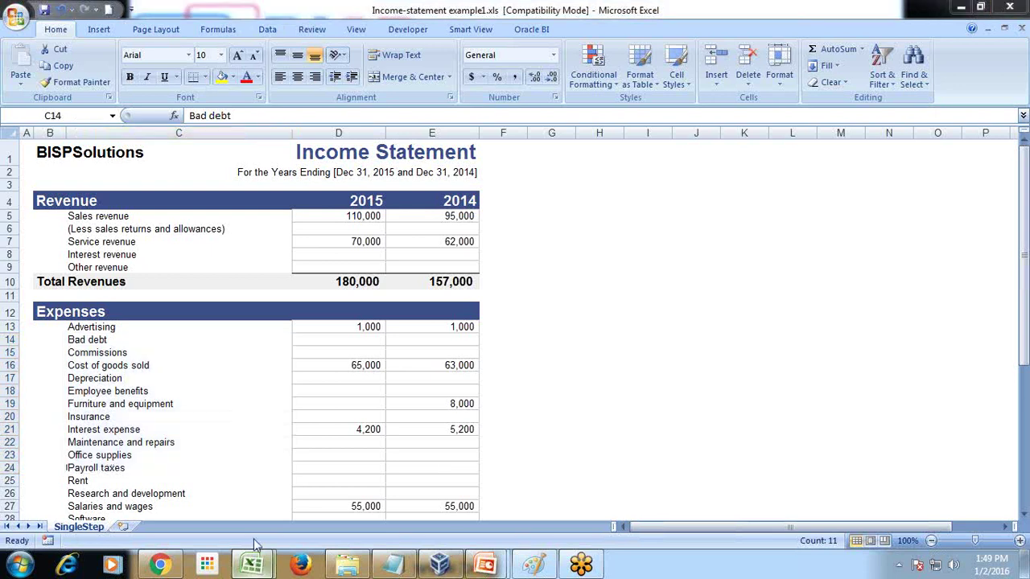
- Go back to Income-statement example.xls and compare the Parent and Child columns, along with Year and Measures
{"action": "mouse_move", "coordinate": [252, 564]}
{"action": "left_click", "coordinate": [340, 483]}
{"action": "left_click", "coordinate": [56, 132]}
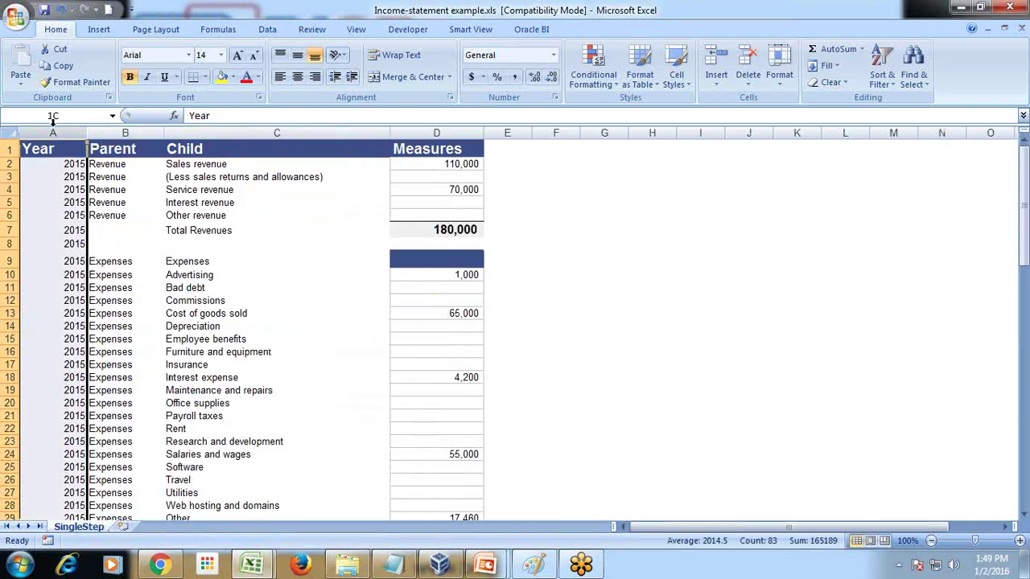
{"action": "left_click", "coordinate": [173, 133]}
{"action": "left_click", "coordinate": [142, 133]}
{"action": "left_click", "coordinate": [209, 133]}
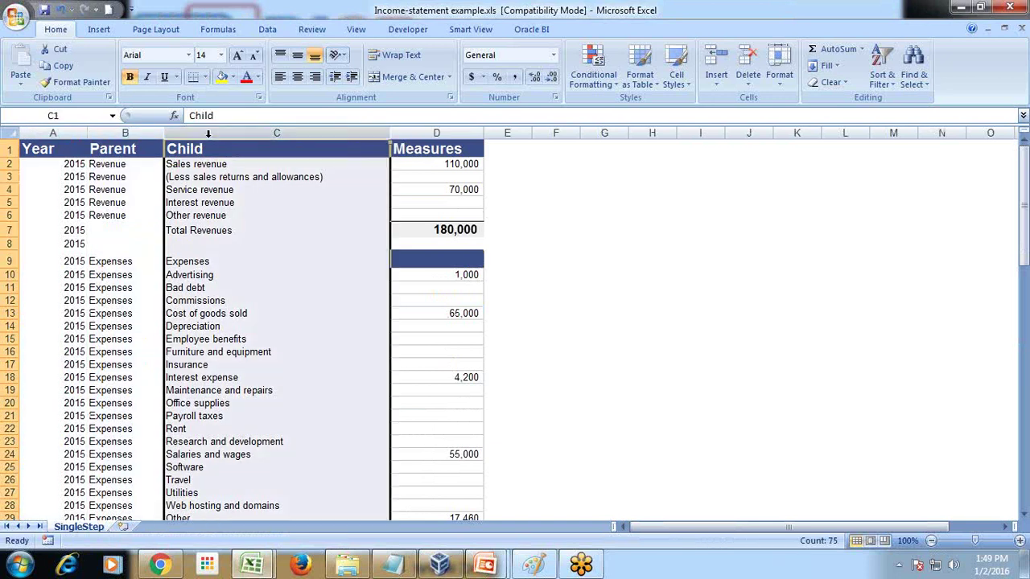
{"action": "left_click", "coordinate": [94, 133]}
{"action": "left_click", "coordinate": [231, 137]}
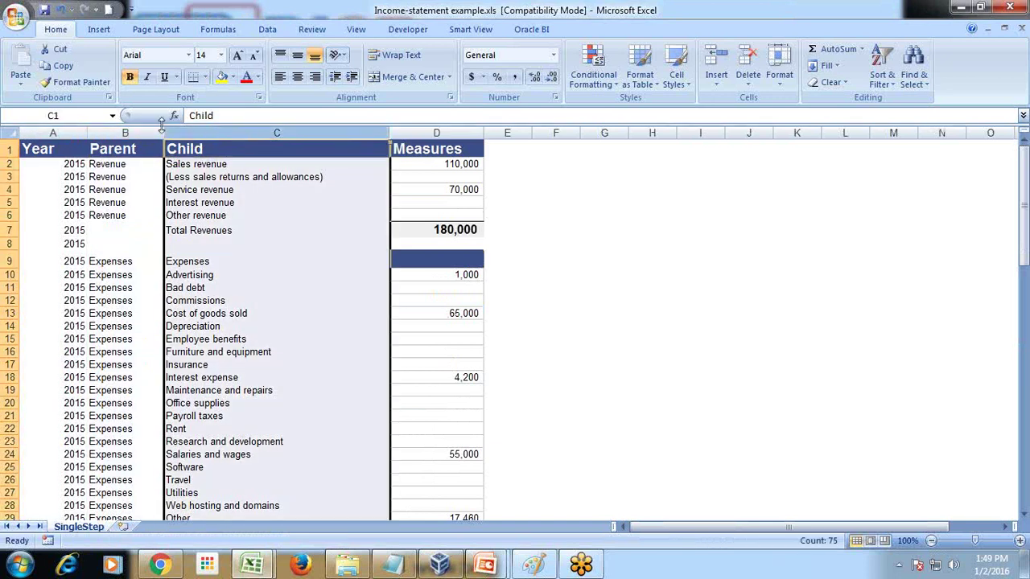
{"action": "left_click", "coordinate": [414, 128]}
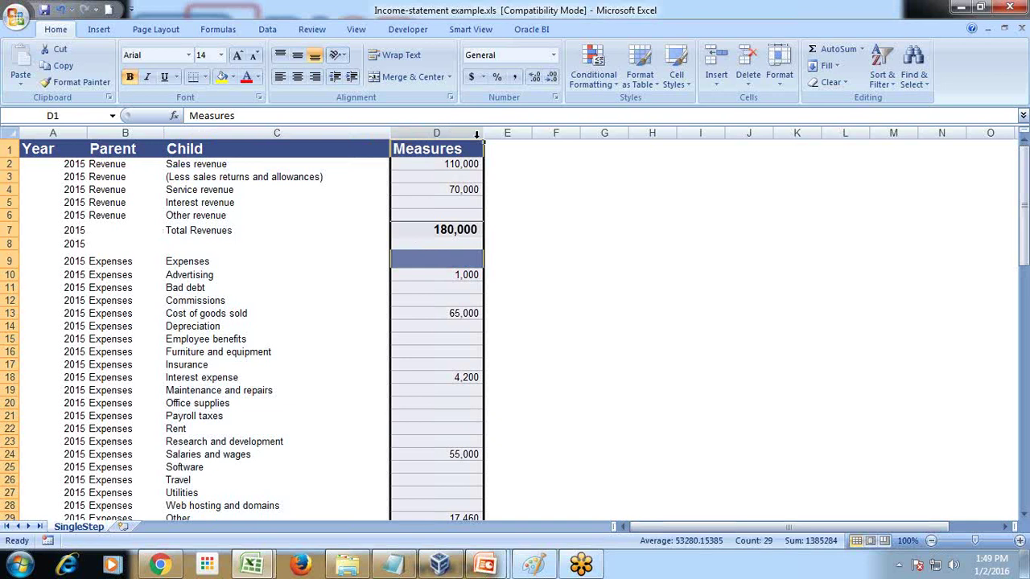
- Switch to Tableau, add a new worksheet and connect to the Excel workbook Income-statement example in the DataSource folder
{"action": "left_click", "coordinate": [448, 564]}
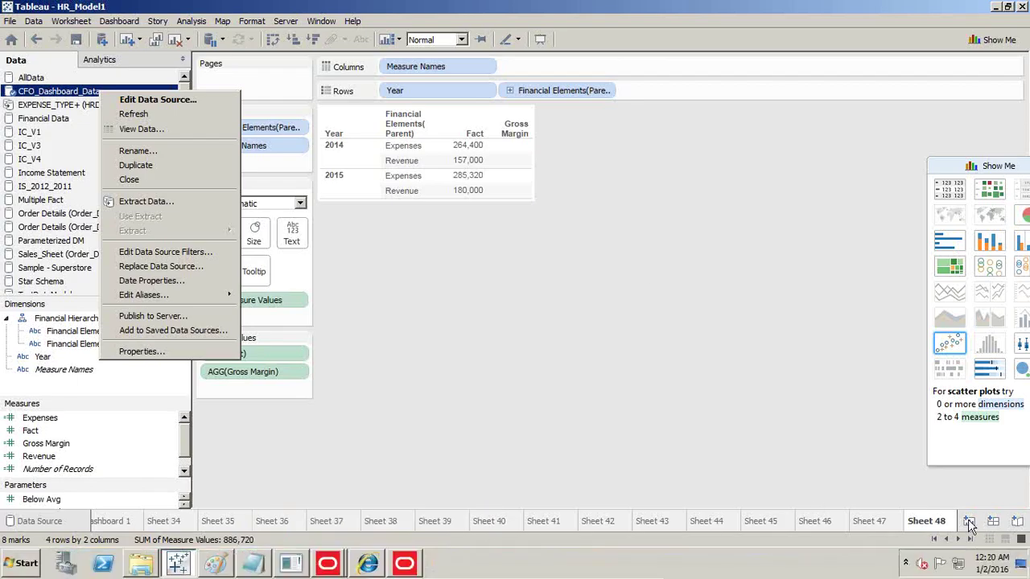
{"action": "left_click", "coordinate": [968, 520]}
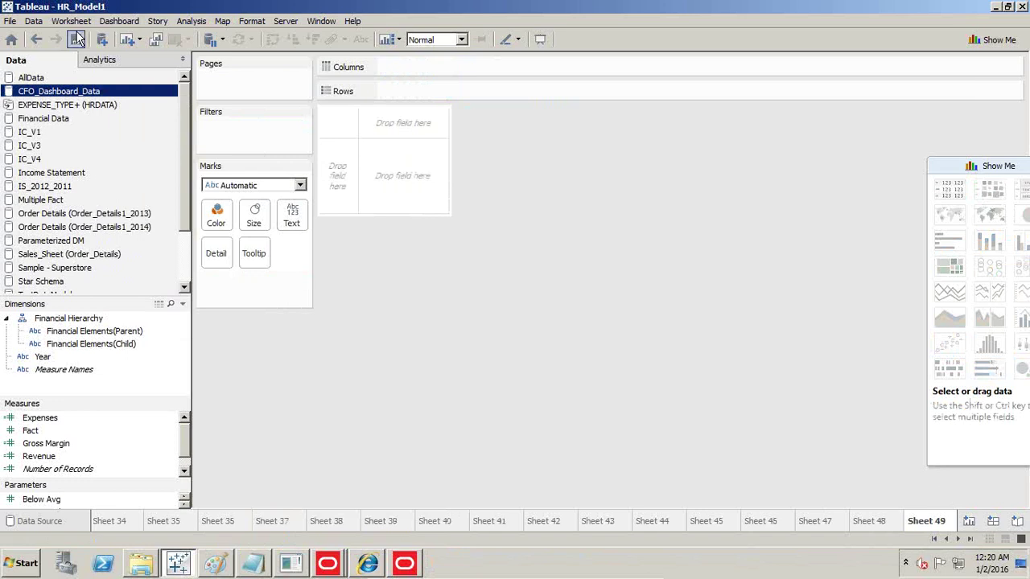
{"action": "left_click", "coordinate": [101, 40]}
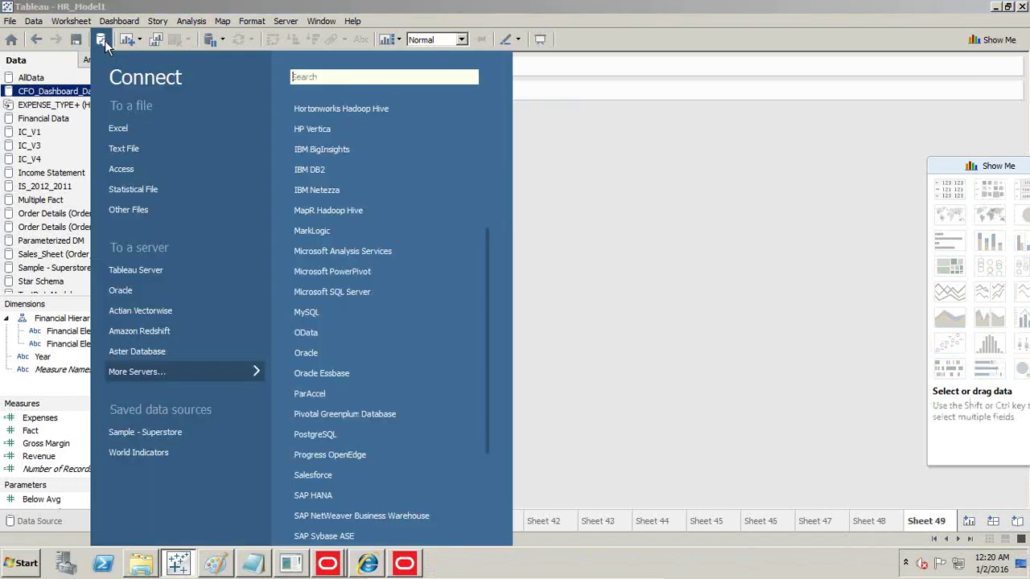
{"action": "left_click", "coordinate": [125, 128]}
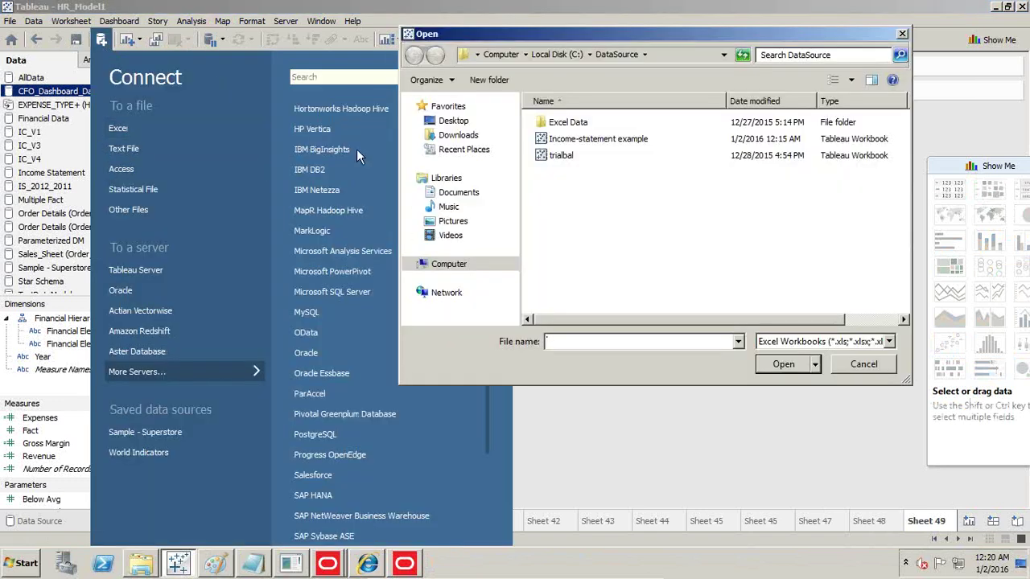
{"action": "left_click", "coordinate": [593, 140]}
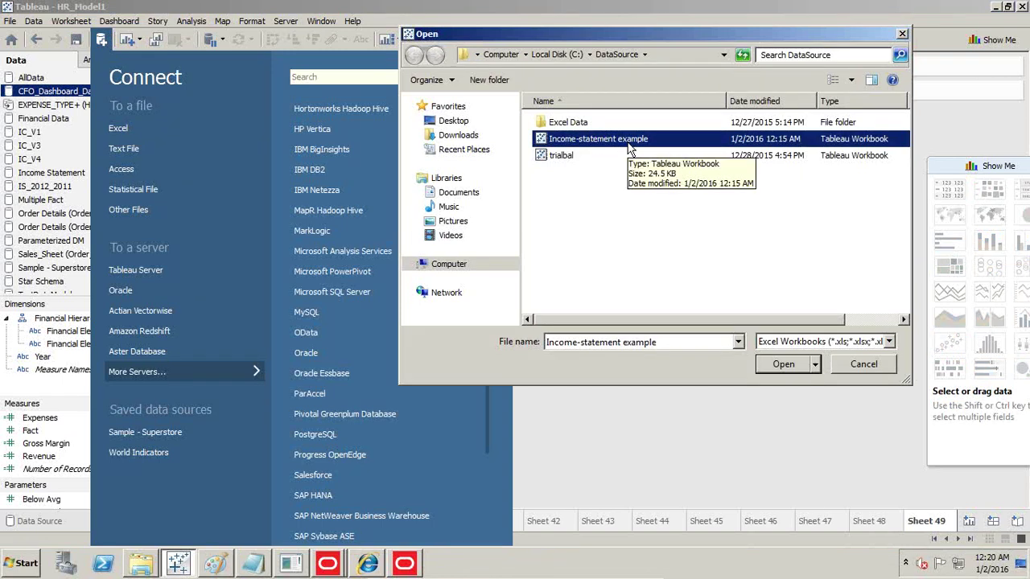
{"action": "left_click", "coordinate": [787, 366]}
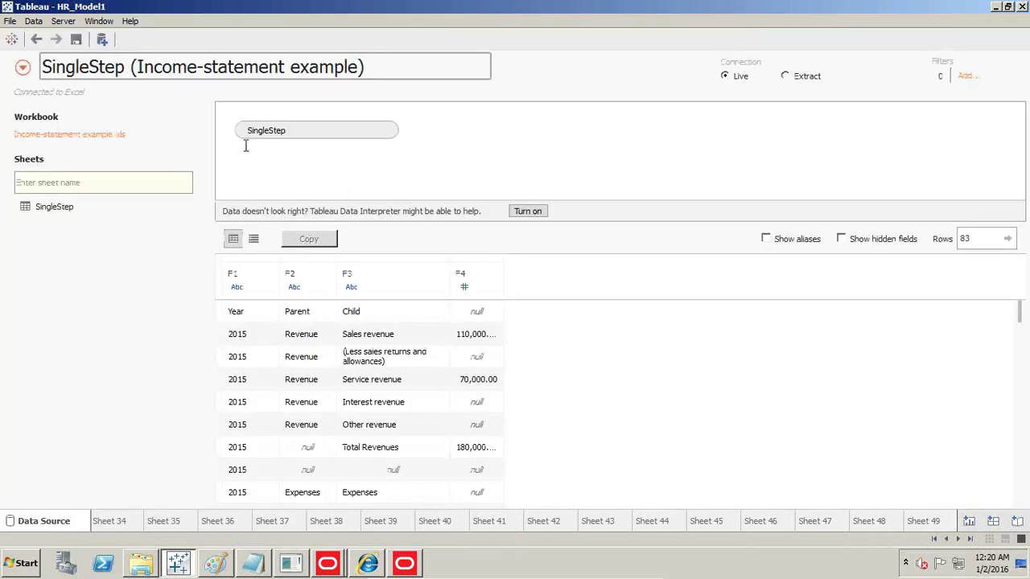
- Rename the data source as FInancial_Data
{"action": "left_click", "coordinate": [271, 78]}
{"action": "type", "text": "FInancial_Data"}
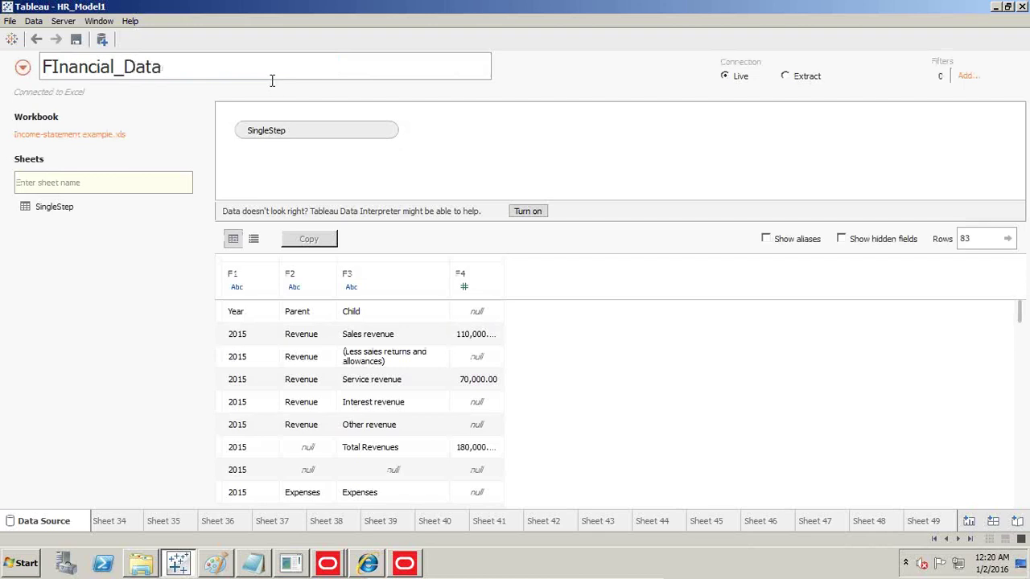
{"action": "left_click", "coordinate": [518, 69]}
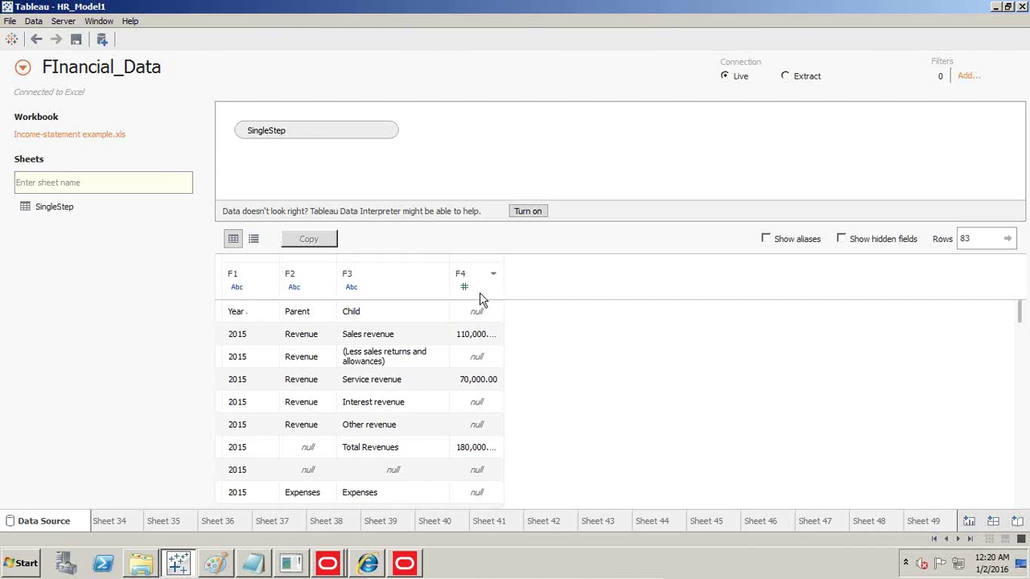
- Rename the field F1 as Year
{"action": "left_click", "coordinate": [269, 274]}
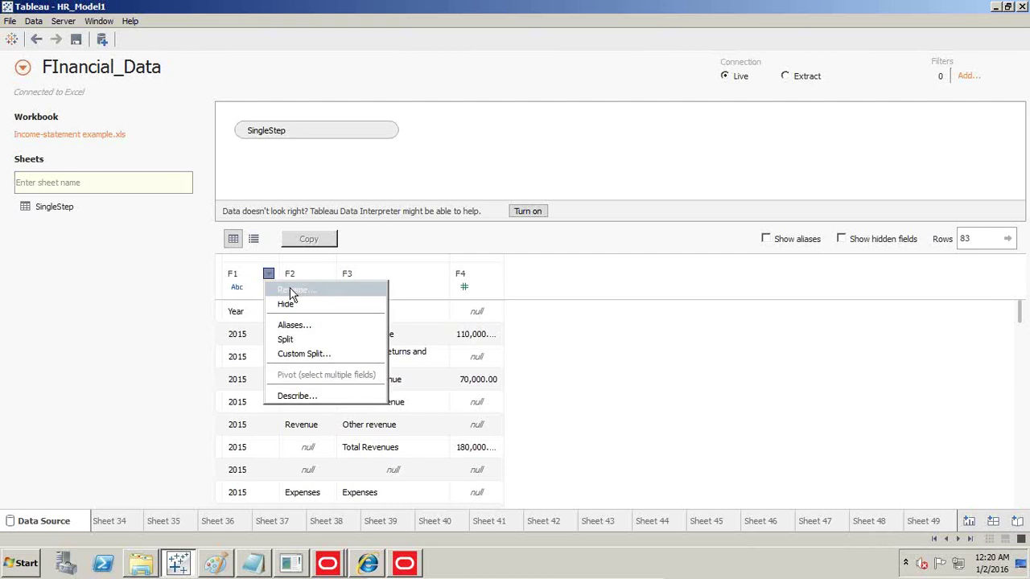
{"action": "left_click", "coordinate": [291, 291]}
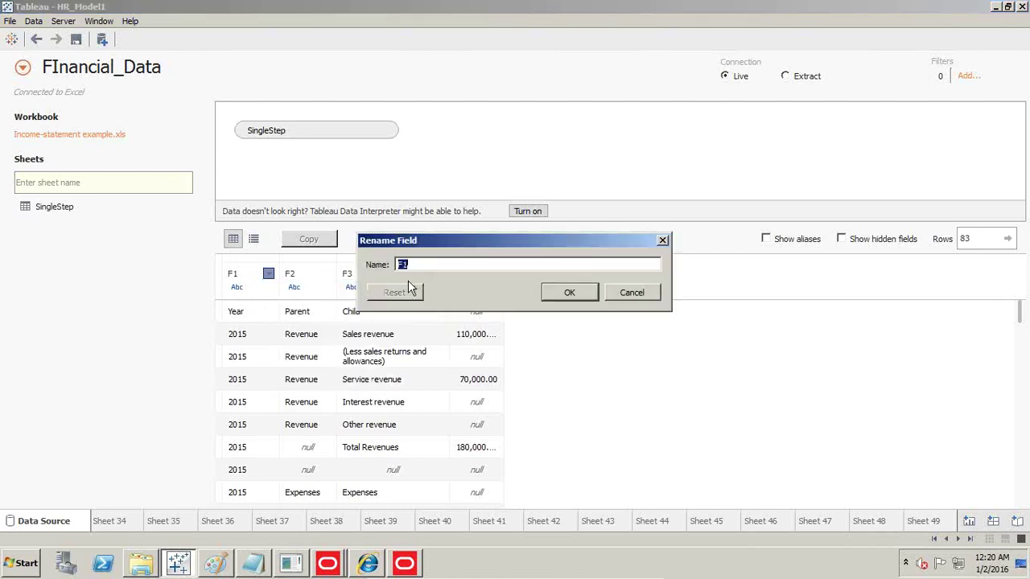
{"action": "type", "text": "Year"}
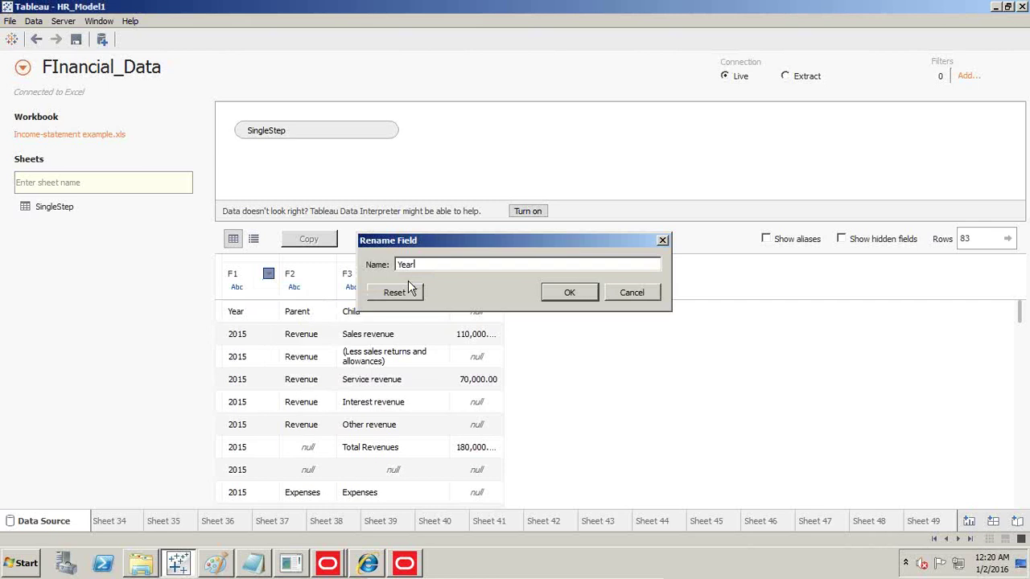
{"action": "key", "text": "Return"}
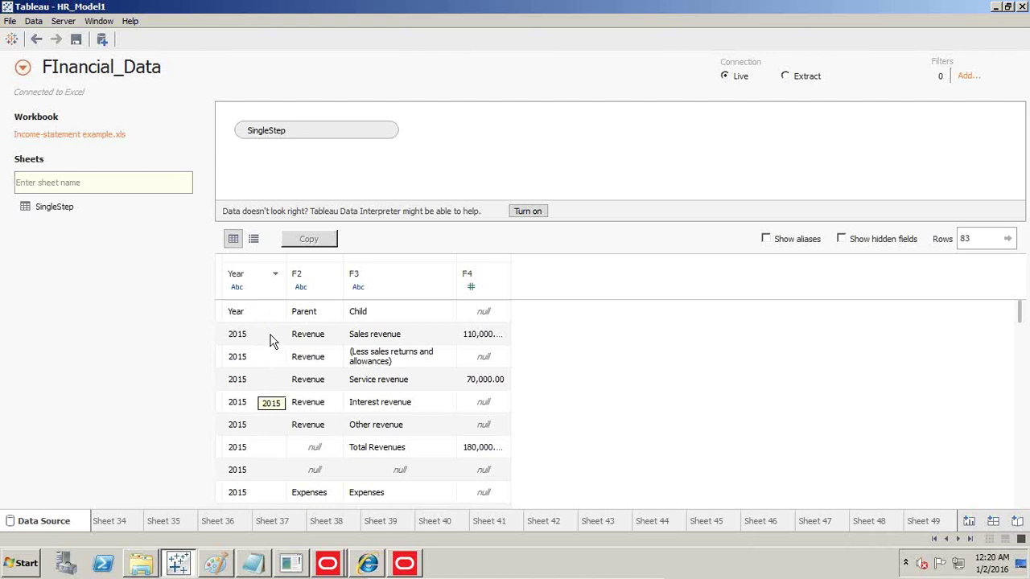
- Rename the field F2 as Financial Element (Parent)
{"action": "left_click", "coordinate": [333, 274]}
{"action": "left_click", "coordinate": [346, 289]}
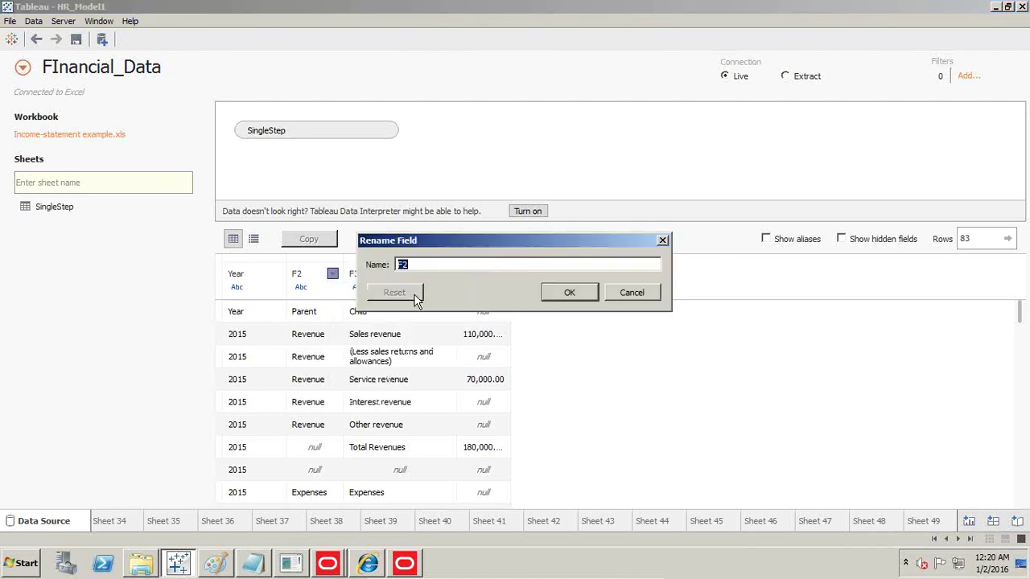
{"action": "type", "text": "Financial Element .Parent"}
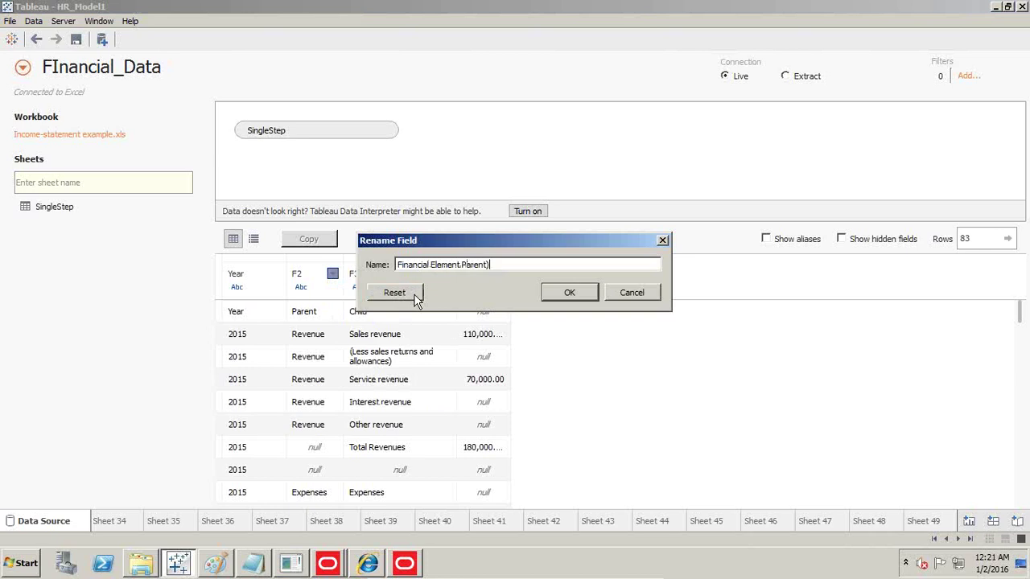
{"action": "type", "text": "("}
{"action": "left_click", "coordinate": [568, 293]}
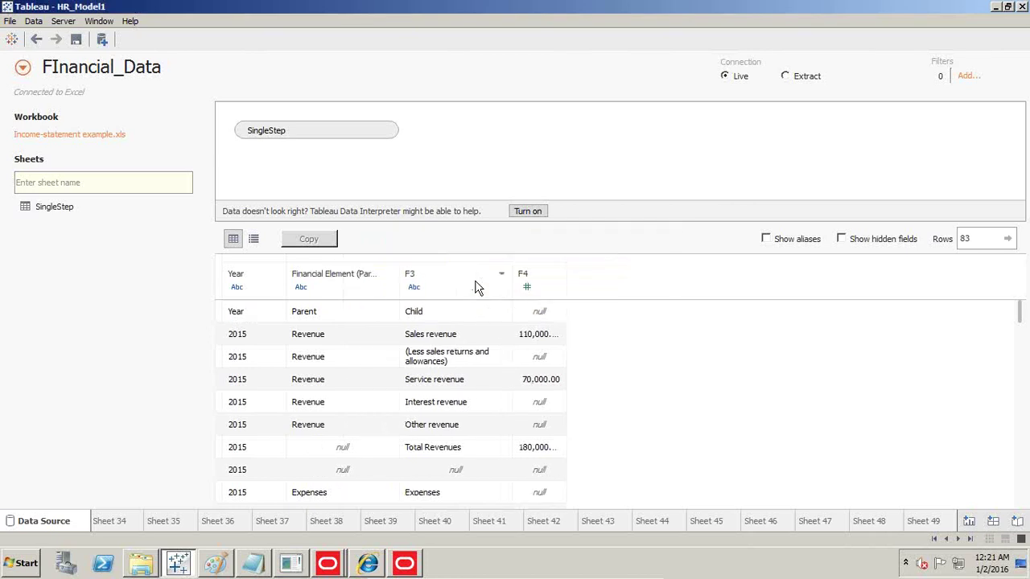
- Rename the field F3 as Financial Element (Child)
{"action": "left_click", "coordinate": [502, 279]}
{"action": "left_click", "coordinate": [508, 290]}
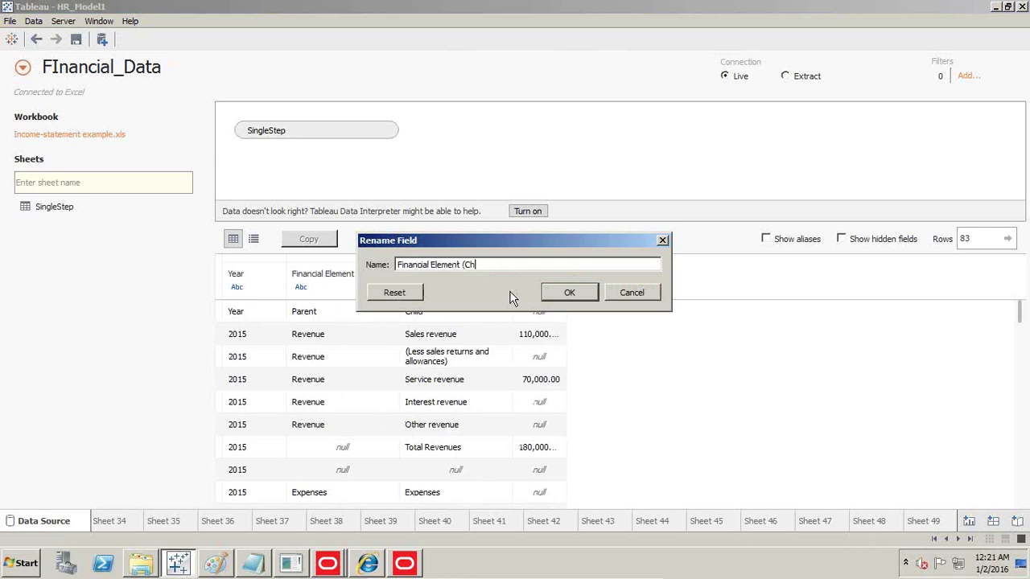
{"action": "left_click", "coordinate": [573, 293]}
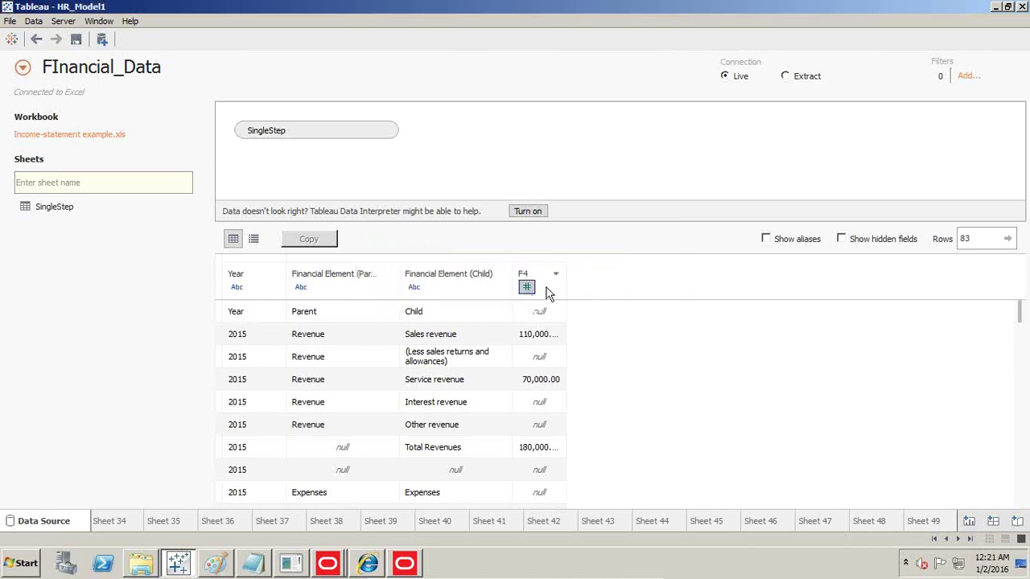
- Rename the field F4 as Data
{"action": "left_click", "coordinate": [555, 273]}
{"action": "left_click", "coordinate": [569, 288]}
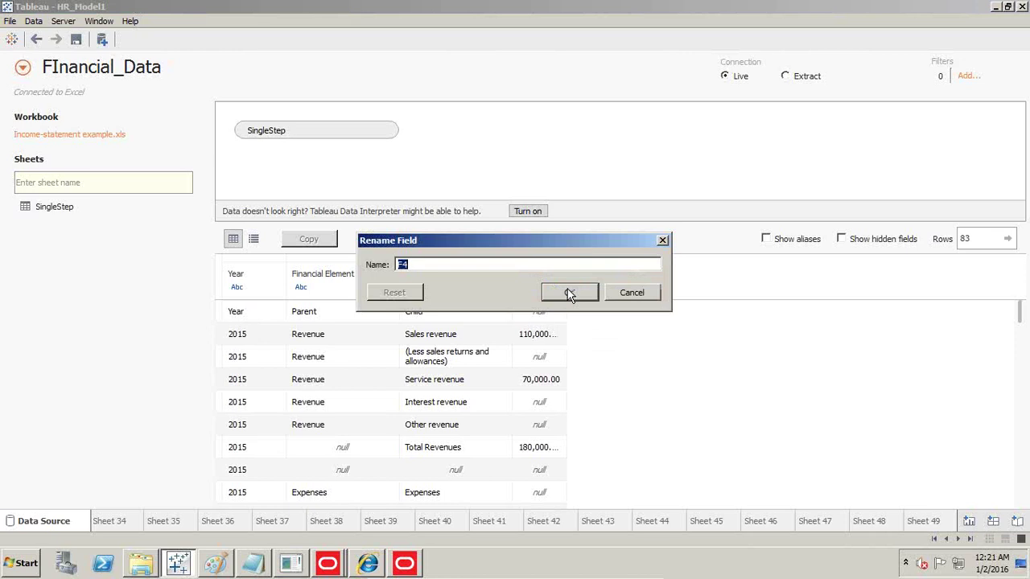
{"action": "type", "text": "Da"}
{"action": "left_click", "coordinate": [569, 293]}
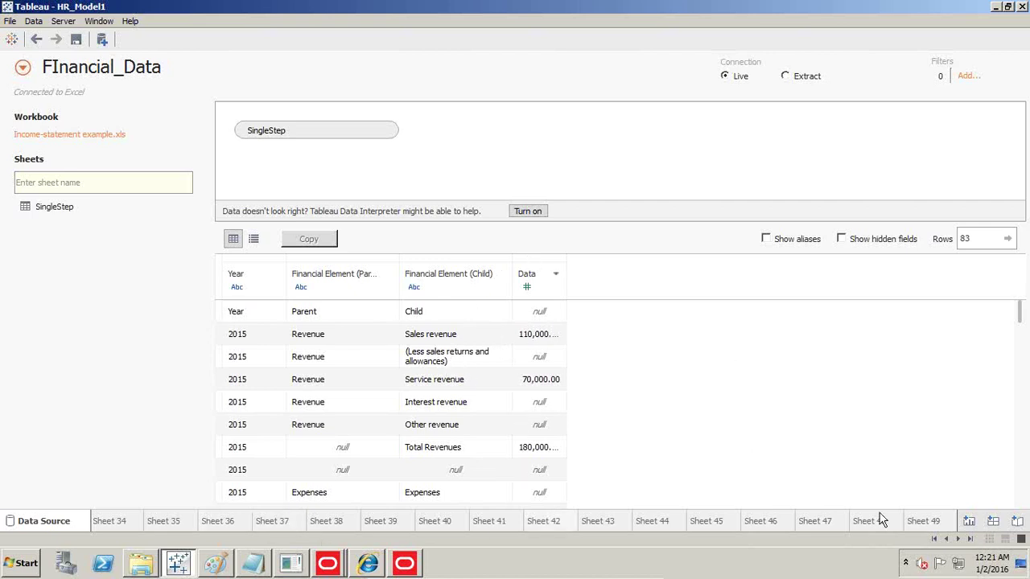
- Add a new worksheet for the FInancial_Data source and enlarge its dimensions list
{"action": "left_click", "coordinate": [968, 521]}
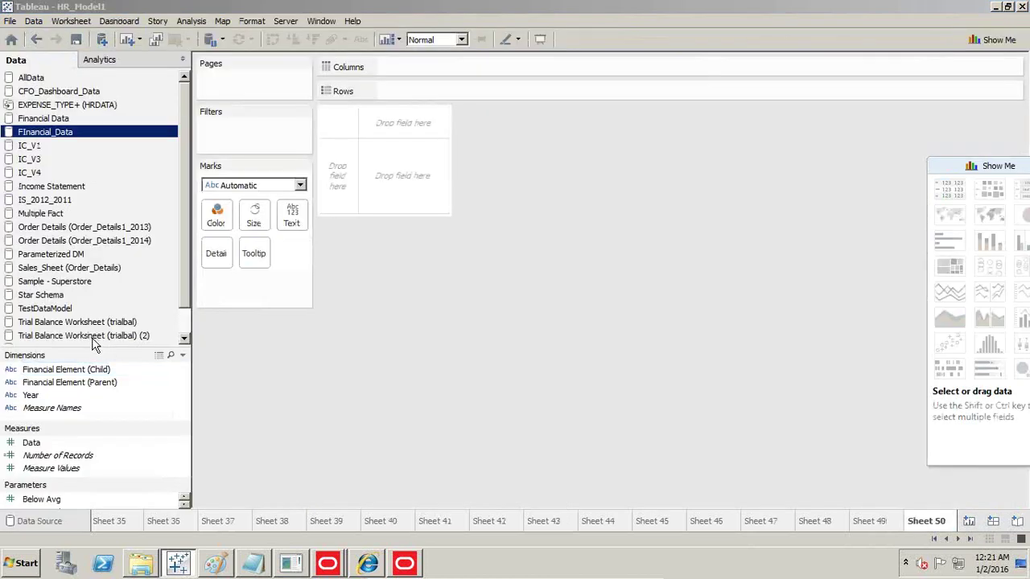
{"action": "left_click_drag", "start_coordinate": [88, 348], "coordinate": [91, 317]}
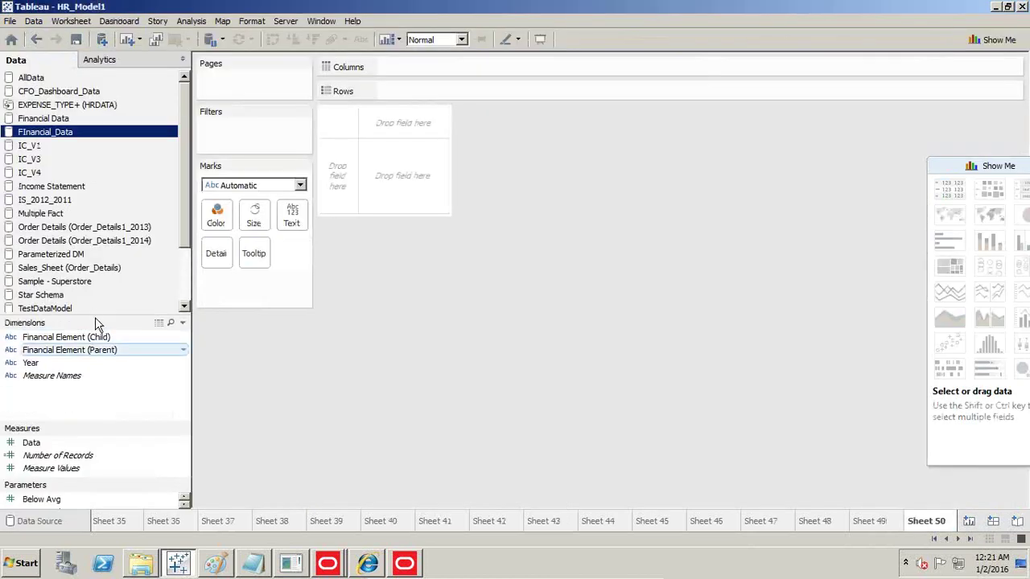
- Try Year, Financial Element (Parent) and Financial Element (Child) as row dimensions, keeping only the child element in Rows
{"action": "mouse_move", "coordinate": [71, 362]}
{"action": "left_mouse_down"}
{"action": "mouse_move", "coordinate": [342, 133]}
{"action": "mouse_move", "coordinate": [413, 84]}
{"action": "mouse_move", "coordinate": [414, 94]}
{"action": "left_mouse_up"}
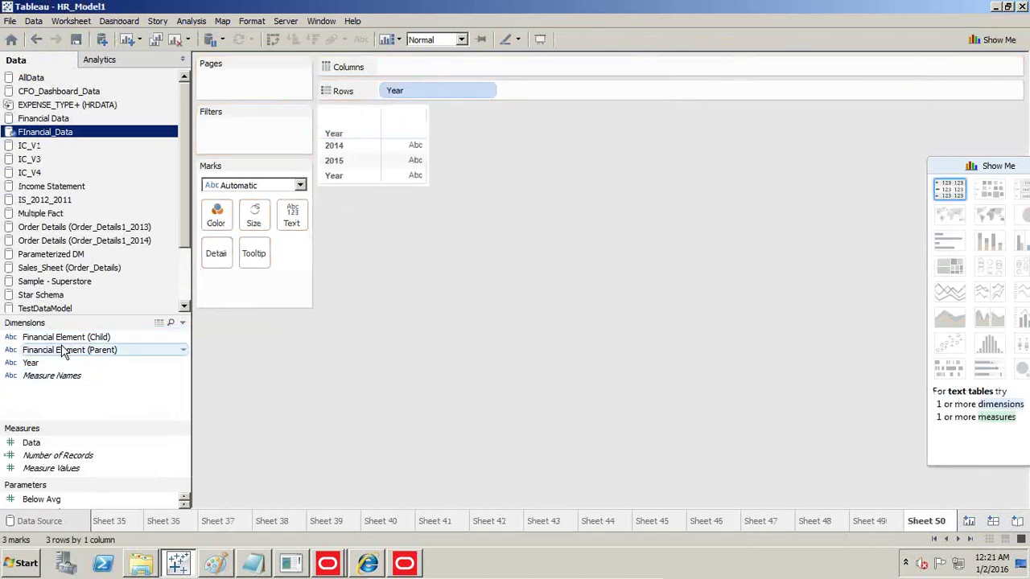
{"action": "left_click_drag", "start_coordinate": [66, 337], "coordinate": [434, 97]}
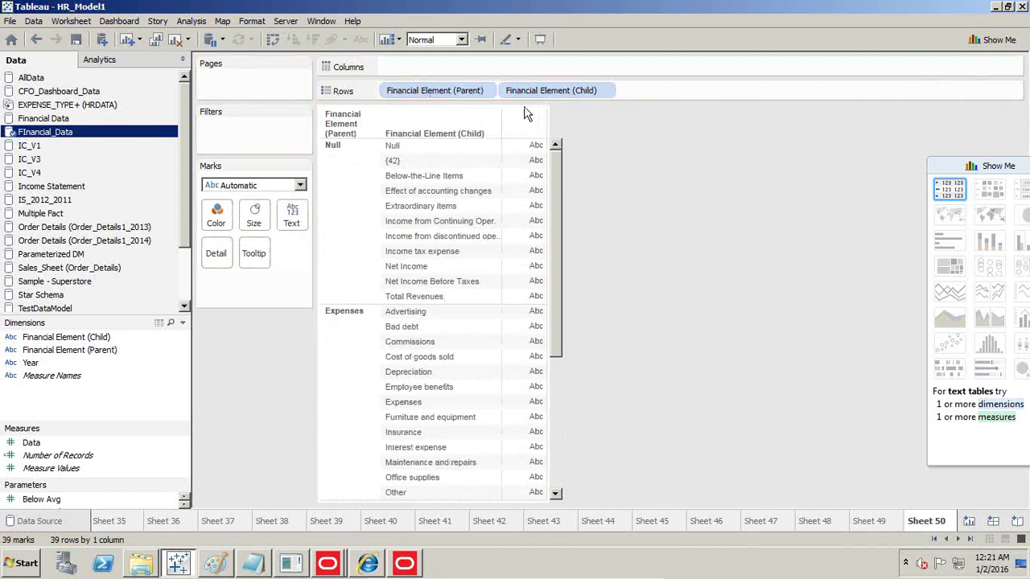
{"action": "left_click_drag", "start_coordinate": [456, 93], "coordinate": [509, 92]}
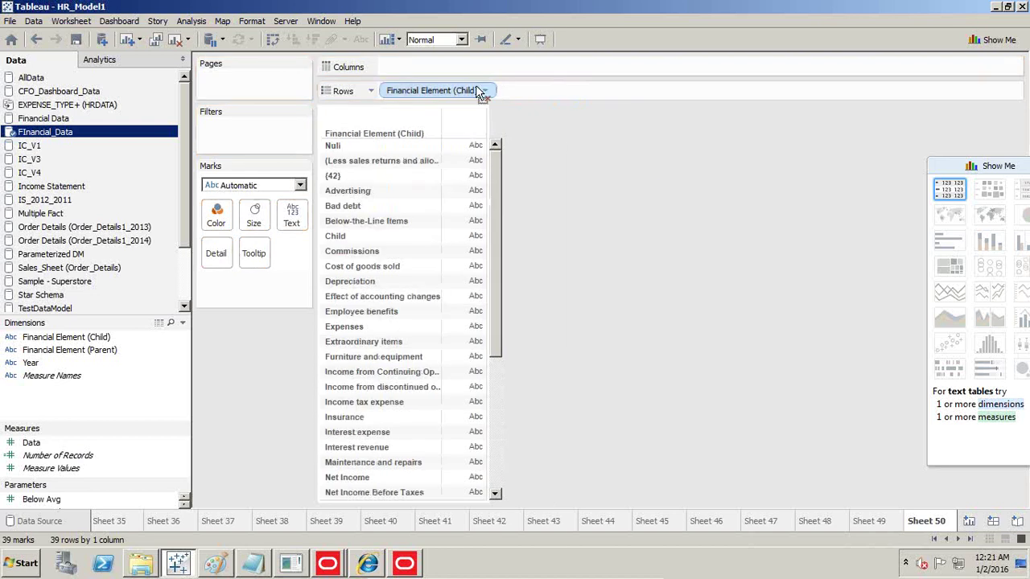
- Combine the parent and child Financial Element dimensions into a hierarchy named Financial Hierarchy
{"action": "left_click_drag", "start_coordinate": [98, 339], "coordinate": [105, 346]}
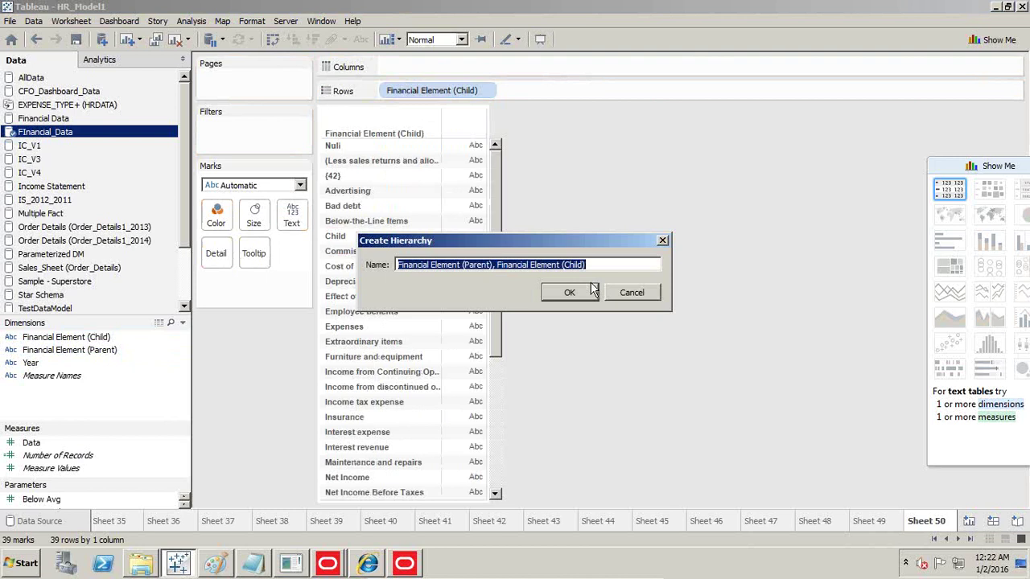
{"action": "type", "text": "H"}
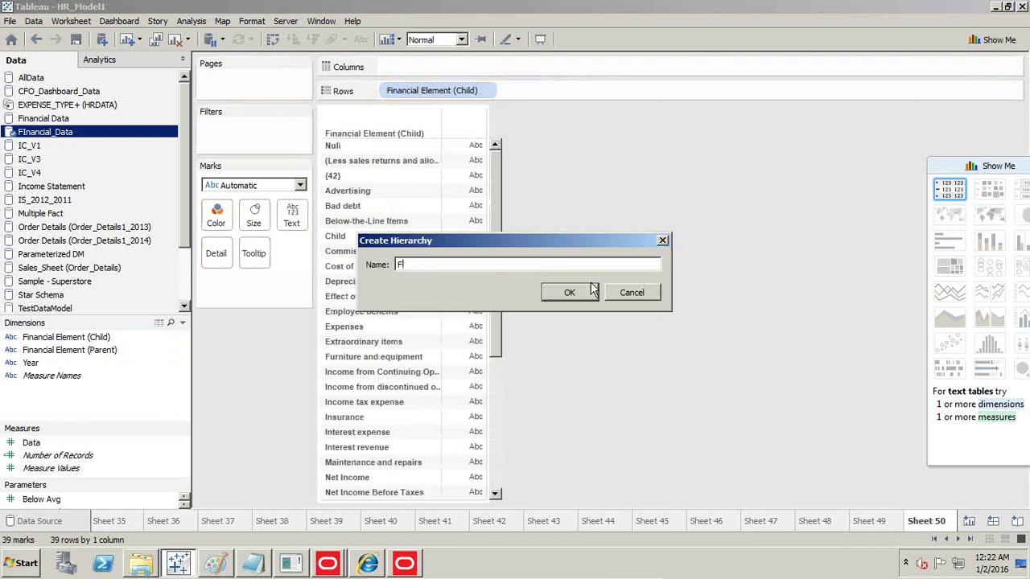
{"action": "type", "text": "inancial Hierarchy"}
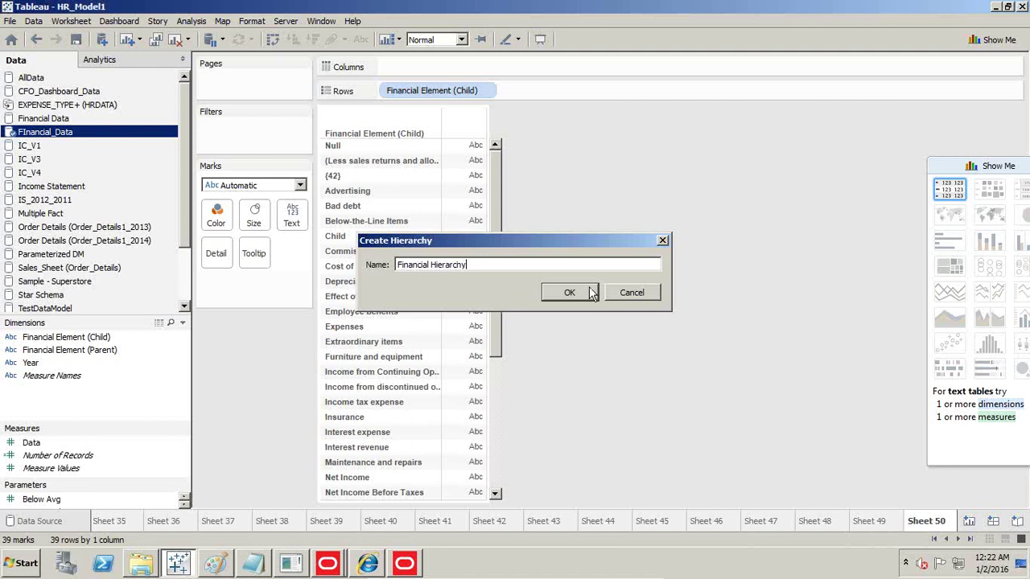
{"action": "left_click", "coordinate": [577, 297]}
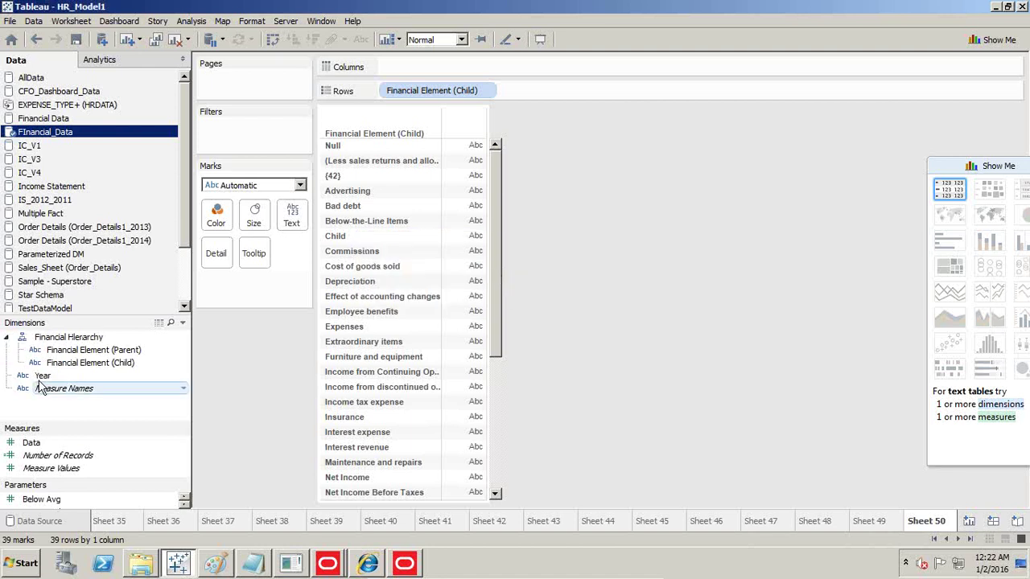
- Replace the child field in Rows with Financial Element (Parent) from the hierarchy and expand it to the child level
{"action": "left_click_drag", "start_coordinate": [403, 133], "coordinate": [143, 360]}
{"action": "left_click_drag", "start_coordinate": [431, 90], "coordinate": [506, 126]}
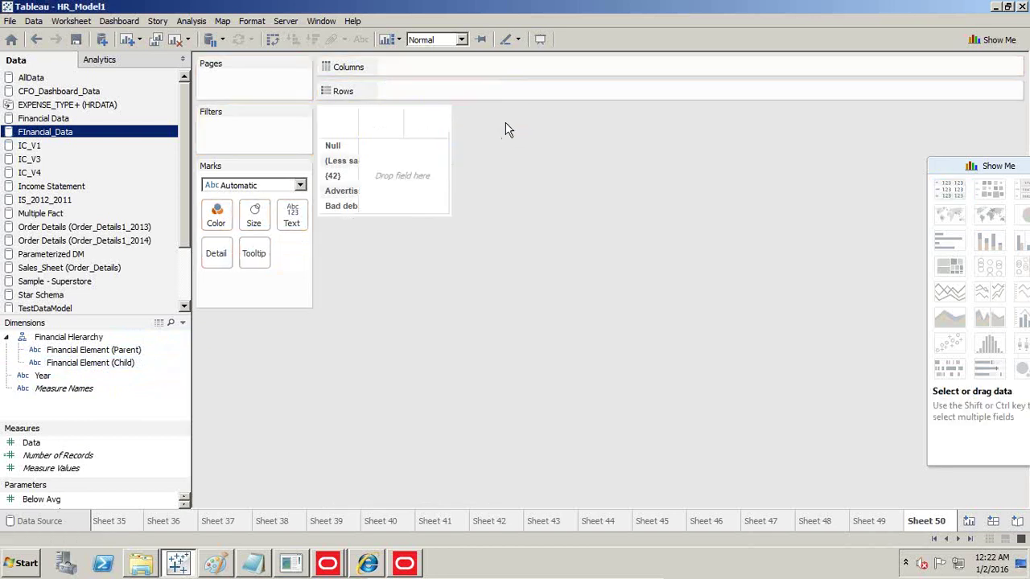
{"action": "left_click_drag", "start_coordinate": [167, 346], "coordinate": [390, 97]}
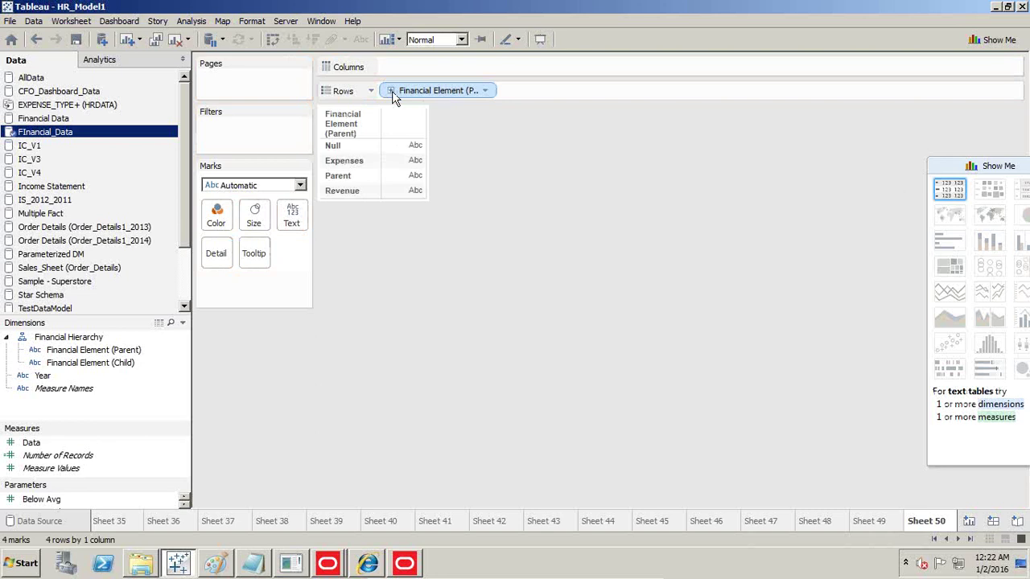
{"action": "left_click", "coordinate": [391, 91]}
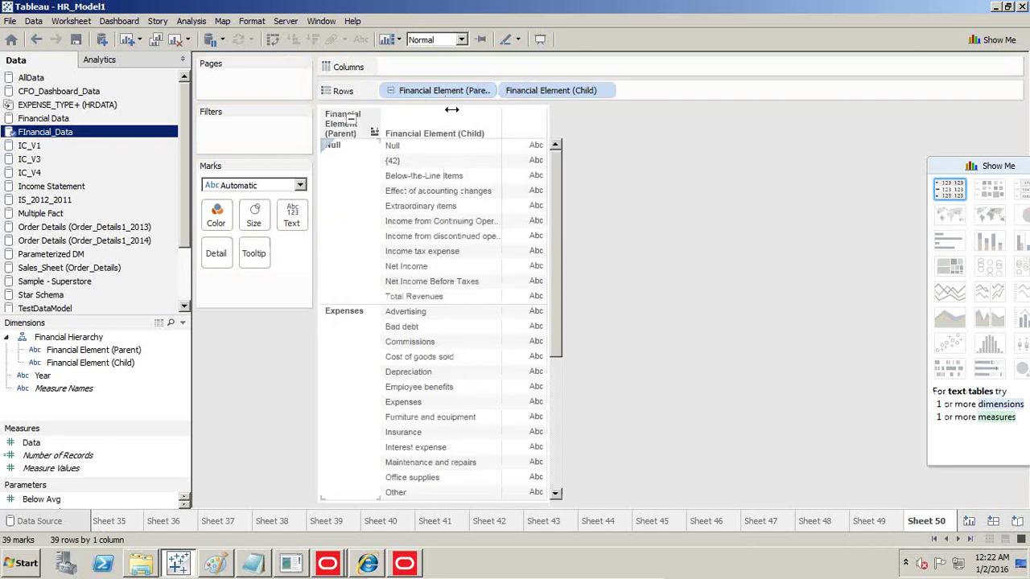
- Filter Financial Element (Parent) to include only Expenses and Revenue
{"action": "left_click_drag", "start_coordinate": [457, 90], "coordinate": [273, 142]}
{"action": "left_click", "coordinate": [372, 173]}
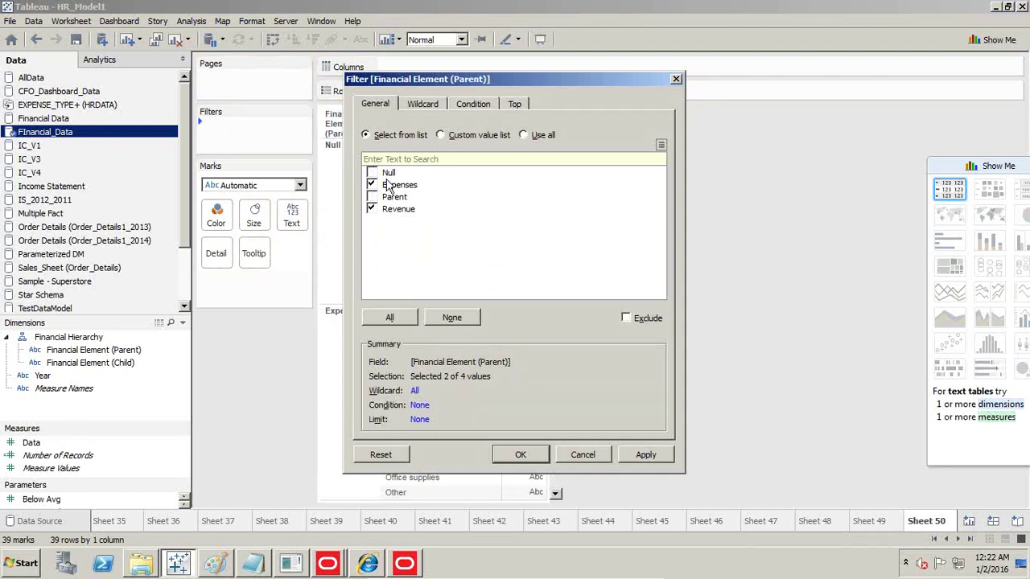
{"action": "left_click", "coordinate": [629, 458]}
{"action": "left_click", "coordinate": [530, 459]}
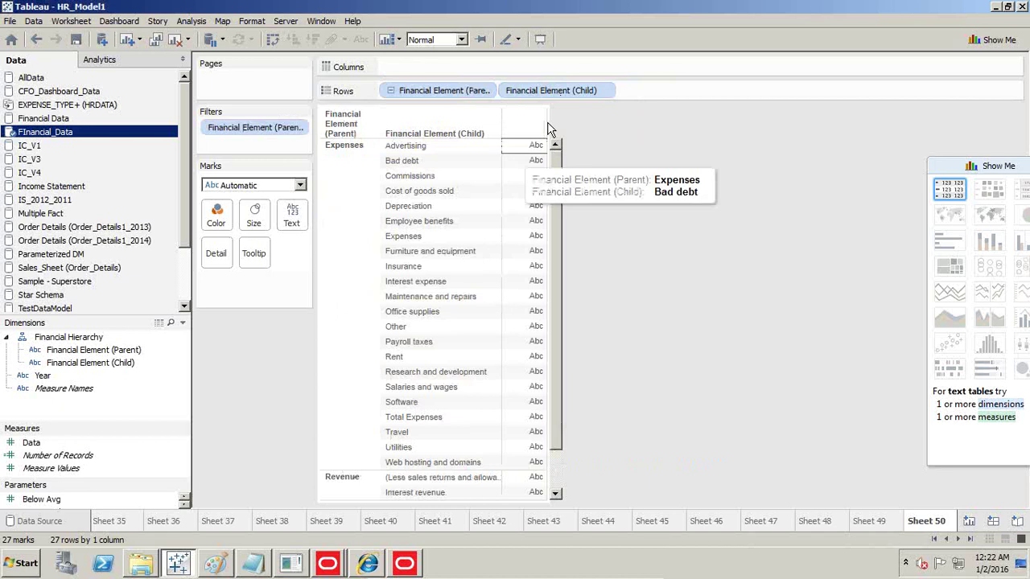
- Show the Data measure as values in the table, and collapse and re-expand the hierarchy to compare both levels
{"action": "left_click_drag", "start_coordinate": [31, 443], "coordinate": [537, 297]}
{"action": "left_click_drag", "start_coordinate": [442, 187], "coordinate": [406, 182]}
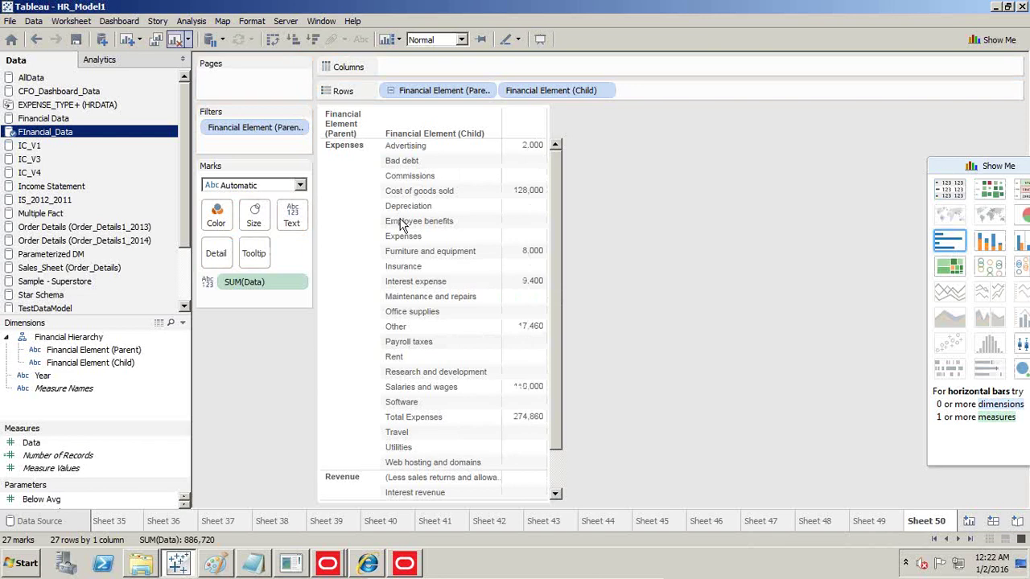
{"action": "left_click", "coordinate": [390, 91]}
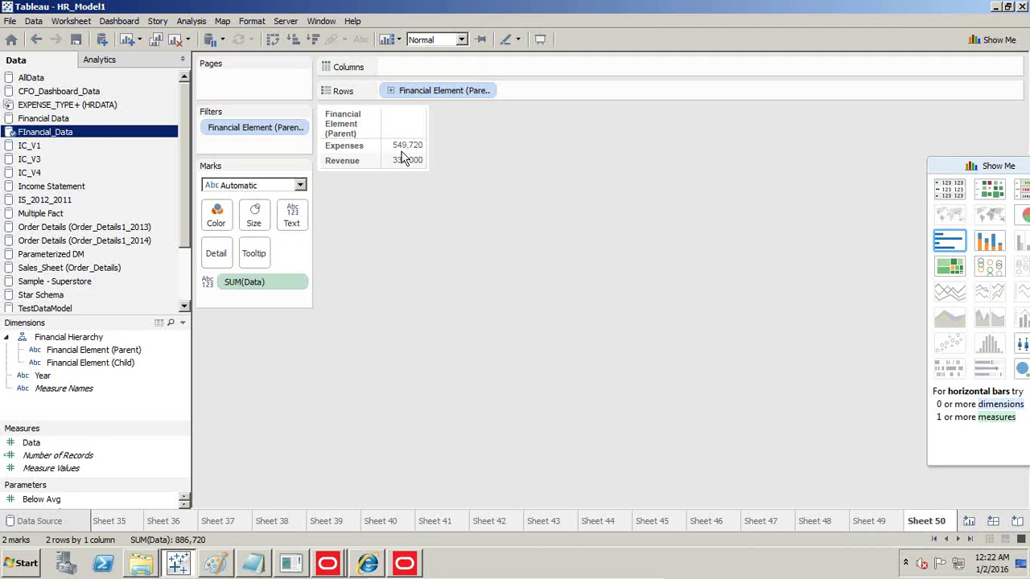
{"action": "left_click", "coordinate": [390, 91]}
- Add all subtotals to the table and review the totals of the Expenses and Revenue groups
{"action": "left_click", "coordinate": [193, 22]}
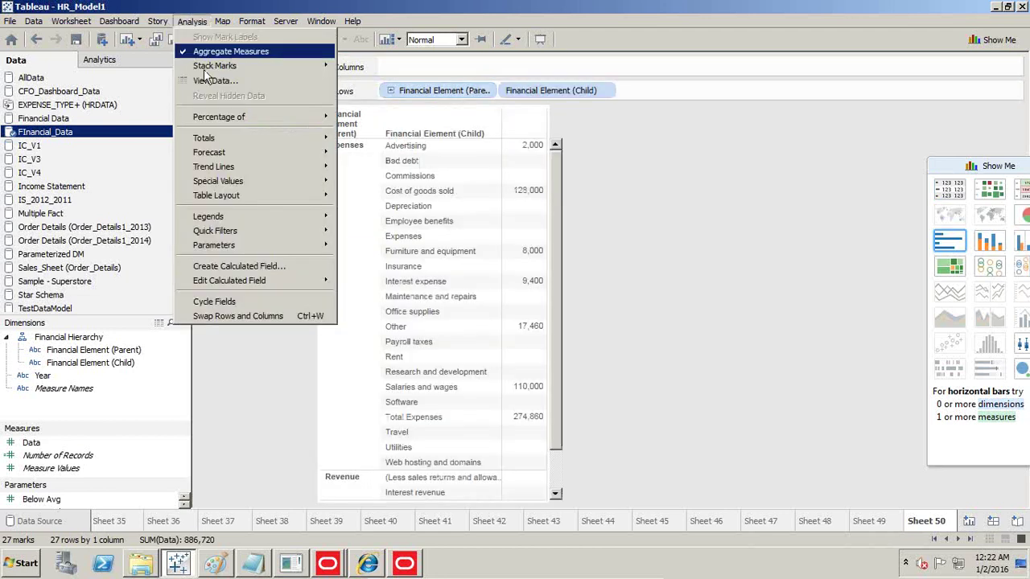
{"action": "mouse_move", "coordinate": [211, 139]}
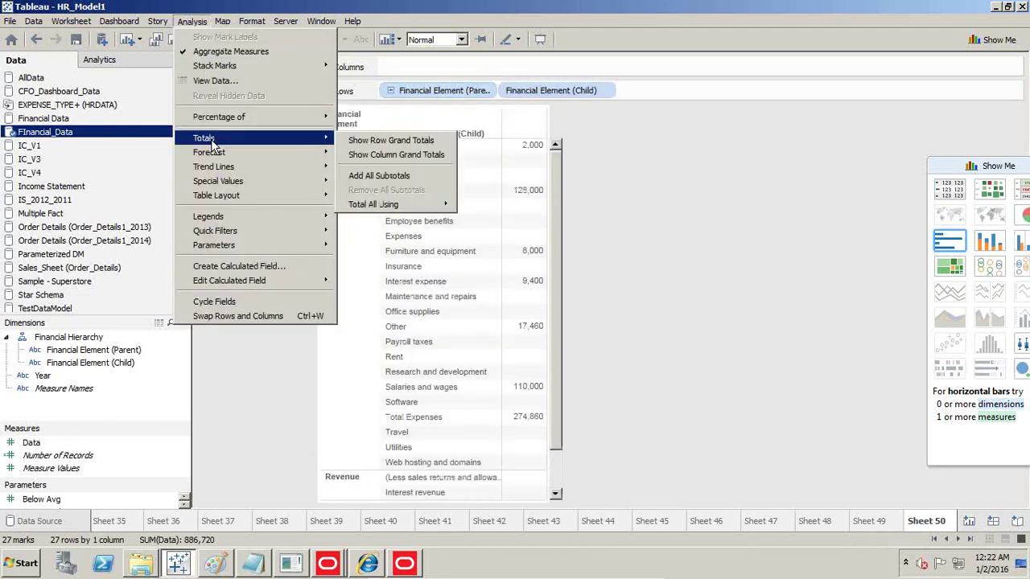
{"action": "left_click", "coordinate": [395, 175]}
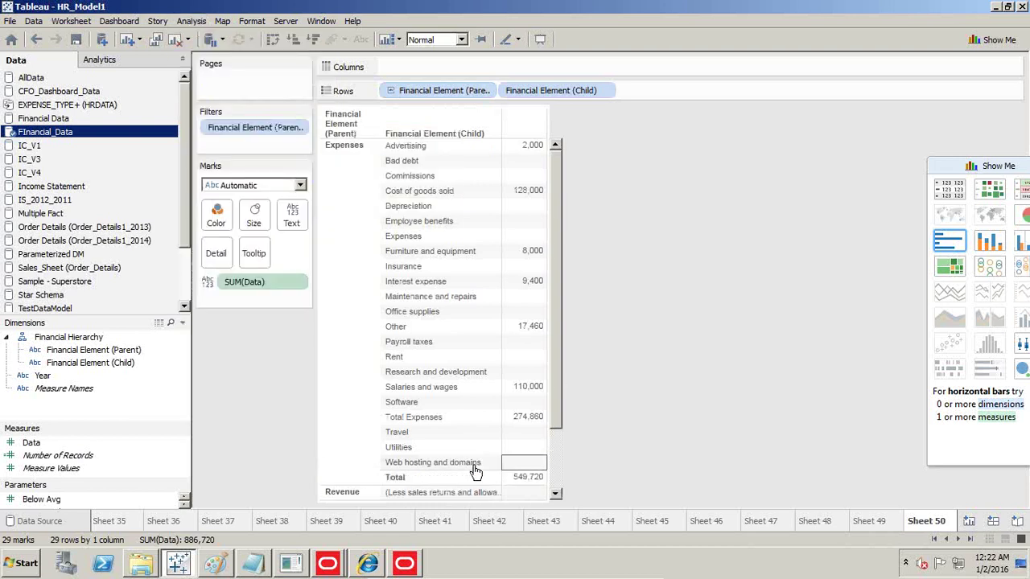
{"action": "scroll", "coordinate": [534, 485], "scroll_direction": "down", "scroll_amount": 2}
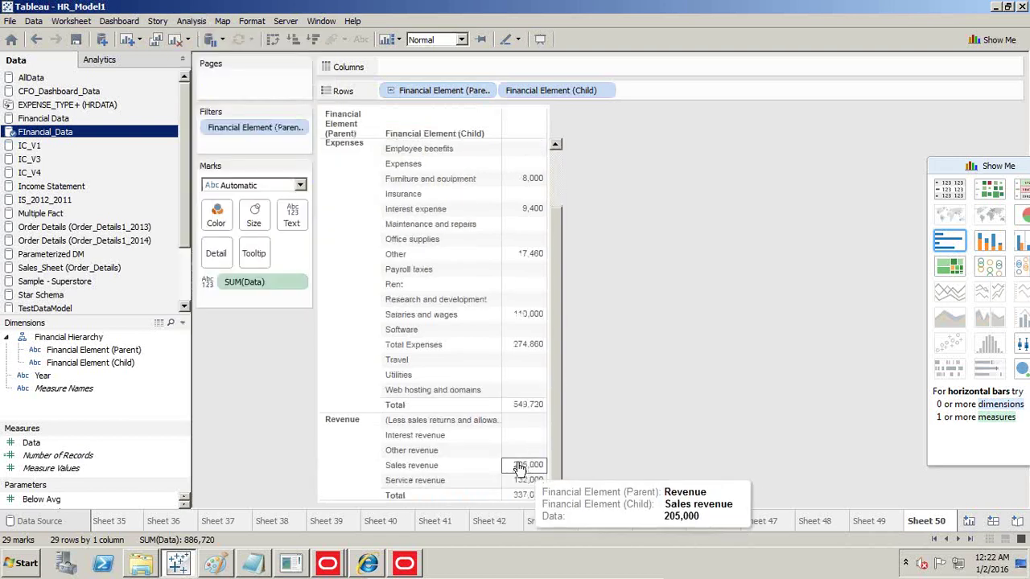
{"action": "scroll", "coordinate": [523, 467], "scroll_direction": "up", "scroll_amount": 2}
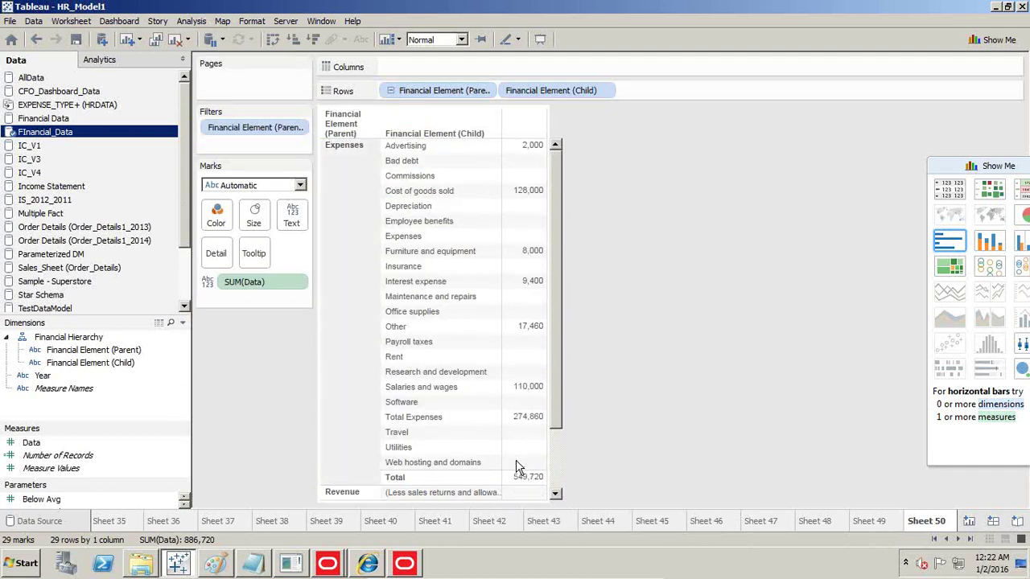
- Break the table down by Year in Columns and collapse the hierarchy to the parent level
{"action": "mouse_move", "coordinate": [42, 376]}
{"action": "left_mouse_down"}
{"action": "mouse_move", "coordinate": [50, 382]}
{"action": "mouse_move", "coordinate": [475, 71]}
{"action": "left_mouse_up"}
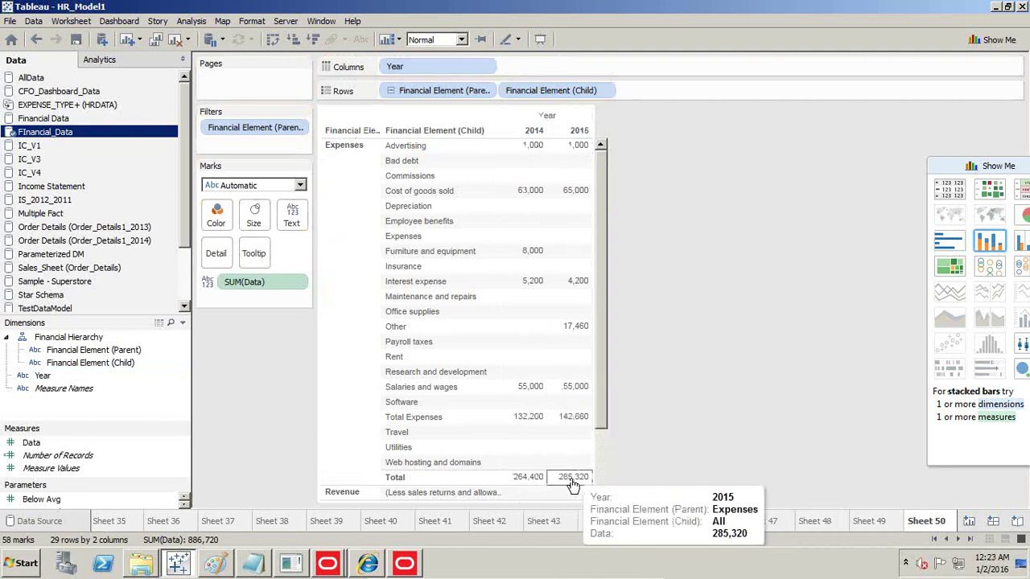
{"action": "left_click", "coordinate": [391, 91]}
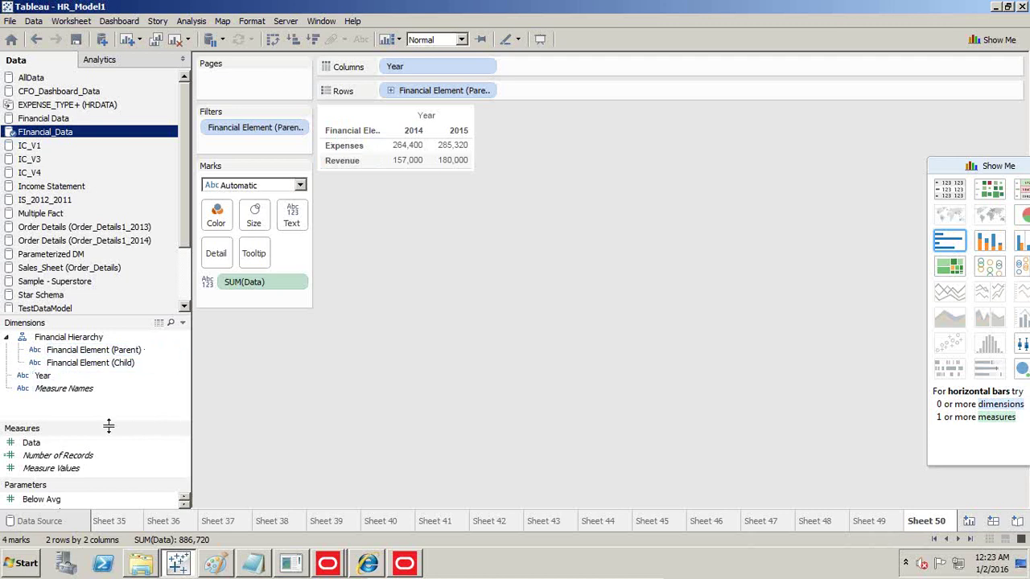
- Enlarge the Measures area and start a calculated field named Expenses based on the Data measure
{"action": "left_click_drag", "start_coordinate": [109, 423], "coordinate": [115, 394]}
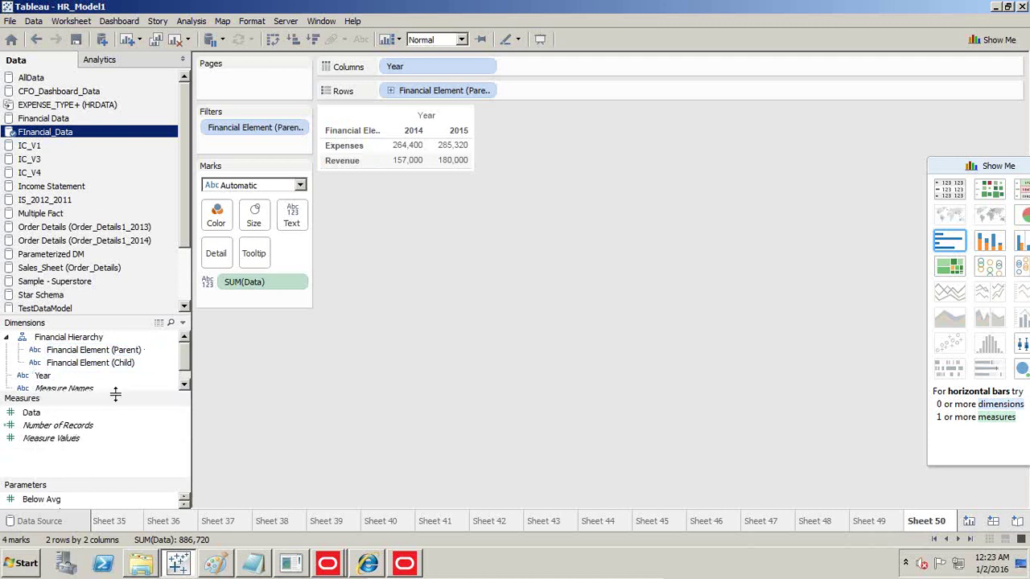
{"action": "right_click", "coordinate": [181, 417]}
{"action": "mouse_move", "coordinate": [240, 256]}
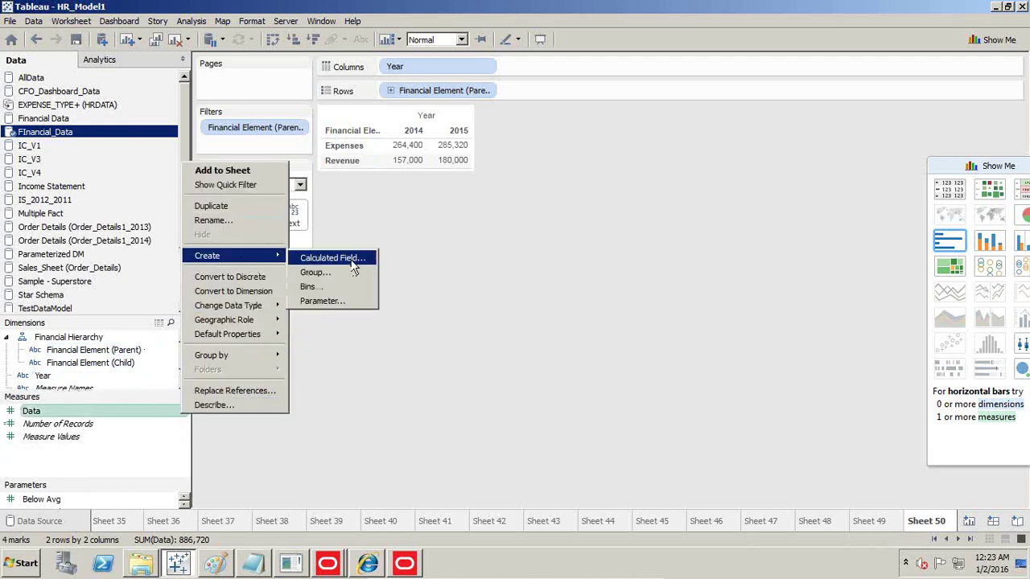
{"action": "left_click", "coordinate": [354, 267]}
{"action": "type", "text": "Expenses"}
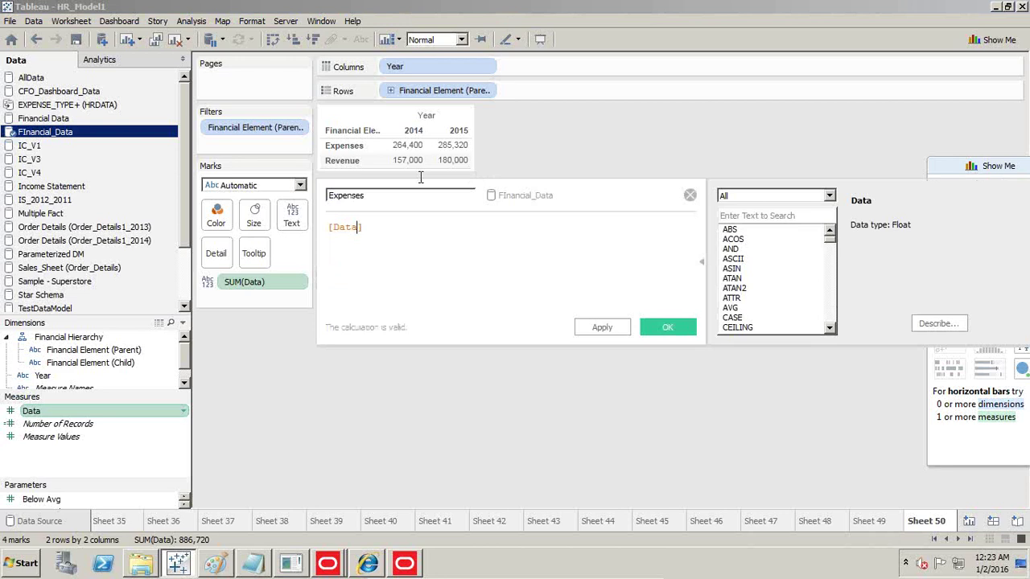
- Write the Expenses formula as IF [Financial Element (Parent)] = "Expenses" Then [Data] End
{"action": "key", "text": "Return"}
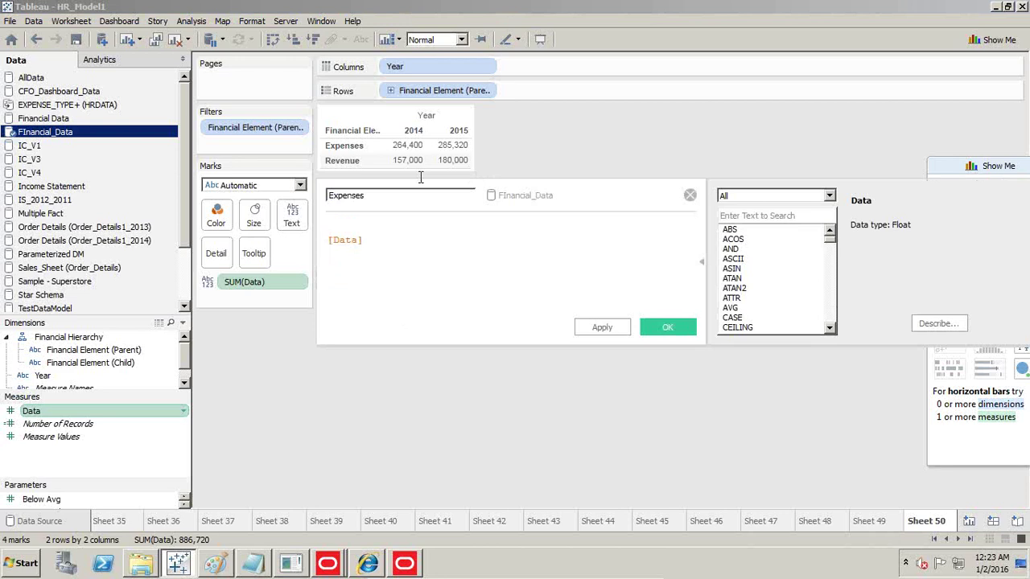
{"action": "type", "text": "IF"}
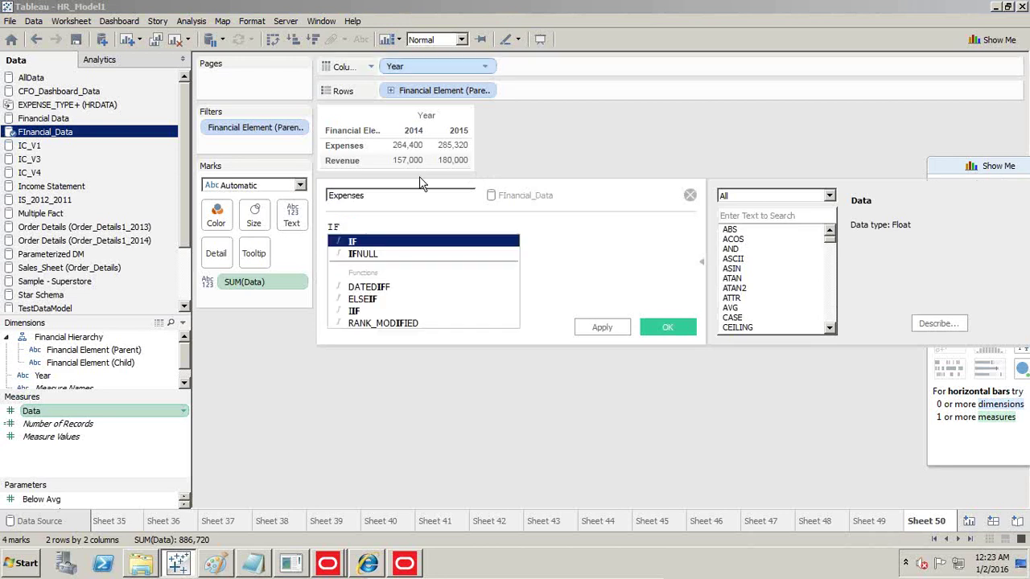
{"action": "type", "text": " fi"}
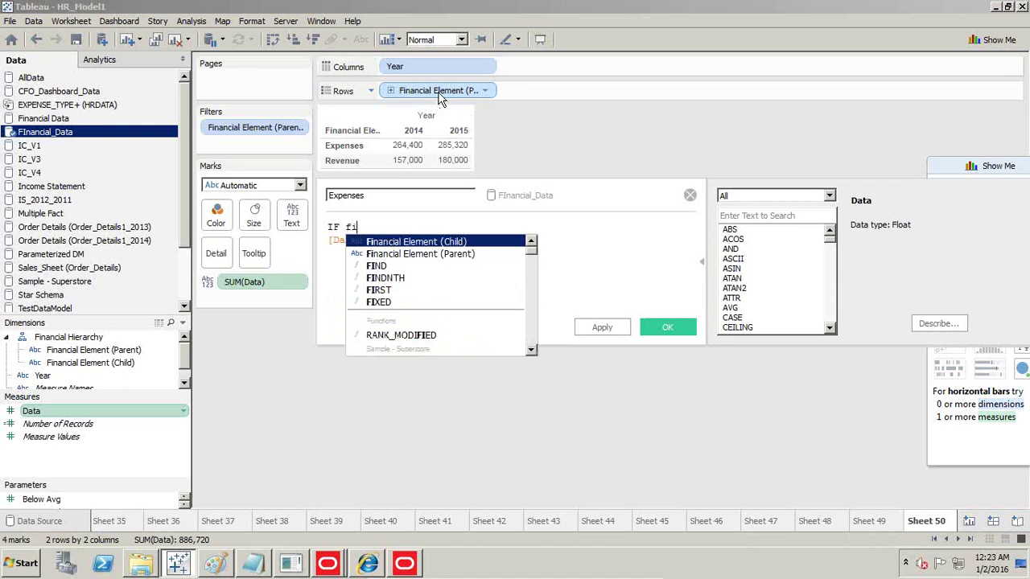
{"action": "key", "text": "Down"}
{"action": "key", "text": "Return"}
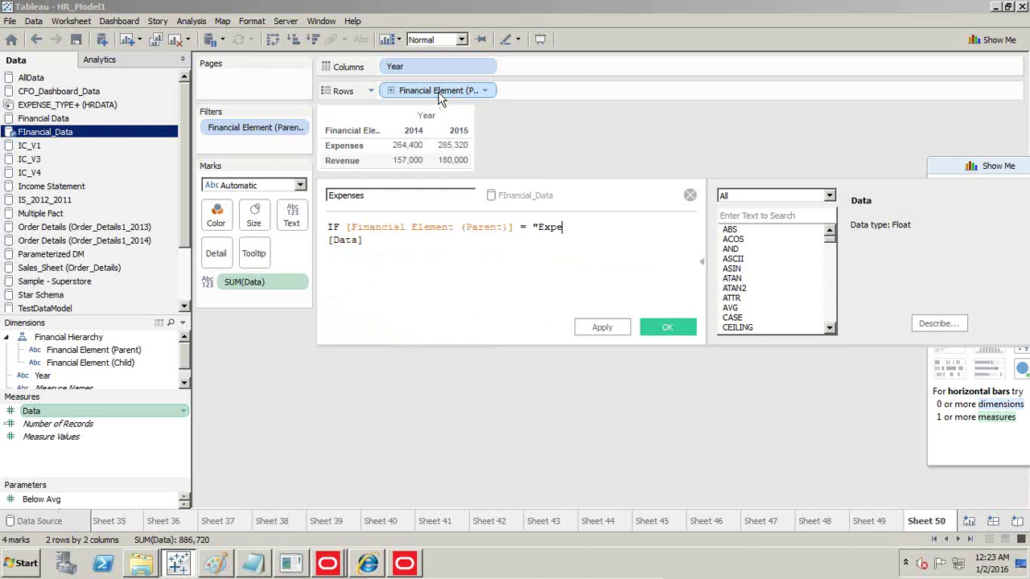
{"action": "type", "text": "= \"Expenses\" Then"}
{"action": "key", "text": "Return"}
{"action": "type", "text": "End"}
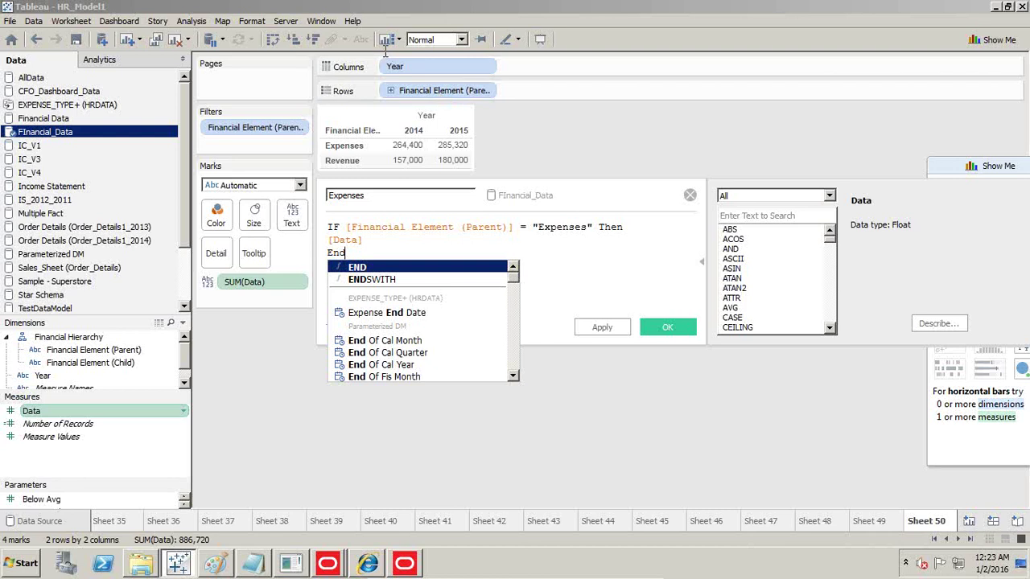
- Copy the whole Expenses formula for reuse and save the calculated field
{"action": "left_click", "coordinate": [394, 197]}
{"action": "key", "text": "ctrl+a"}
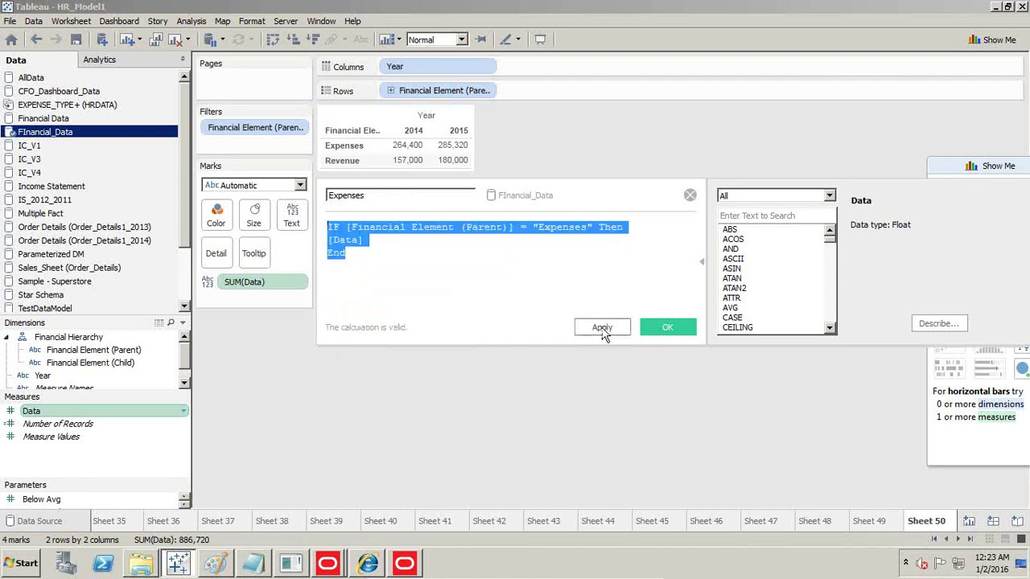
{"action": "key", "text": "Return"}
- Create a calculated field named Revenue by reusing the copied formula with "Revenue" as the Financial Element (Parent) value
{"action": "left_click", "coordinate": [185, 415]}
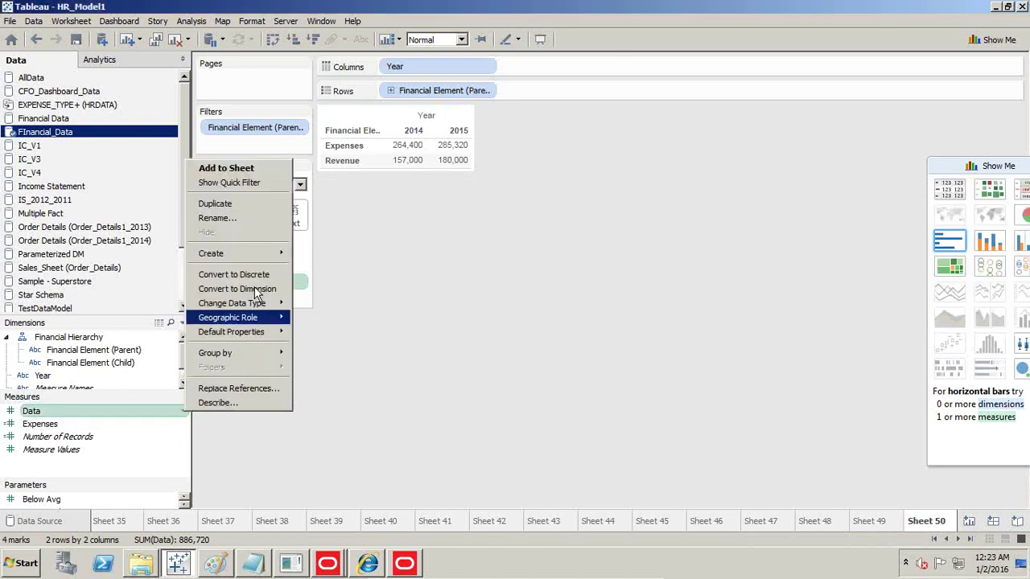
{"action": "mouse_move", "coordinate": [284, 255]}
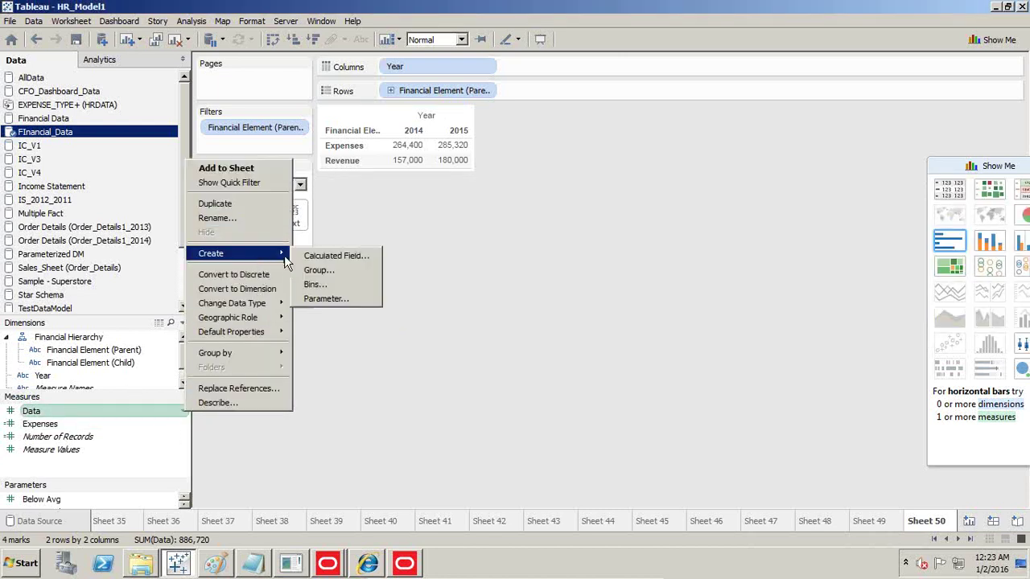
{"action": "left_click", "coordinate": [337, 256]}
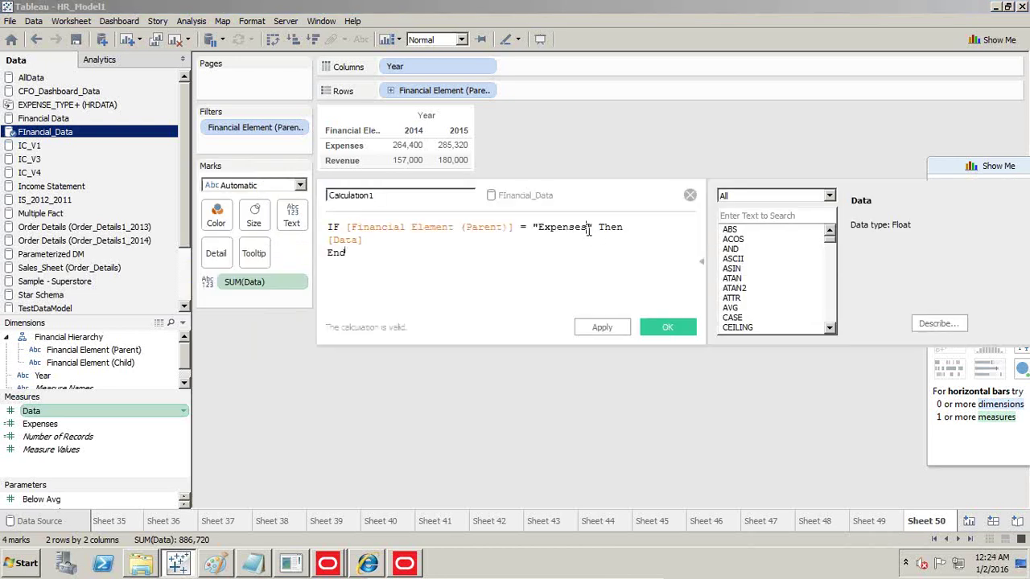
{"action": "double_click", "coordinate": [575, 225]}
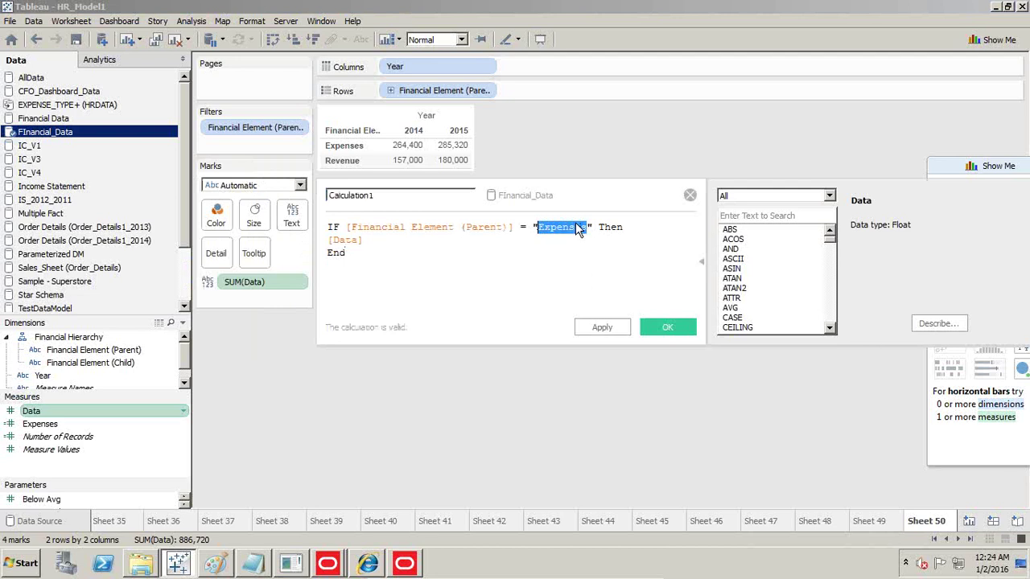
{"action": "type", "text": "Revenu"}
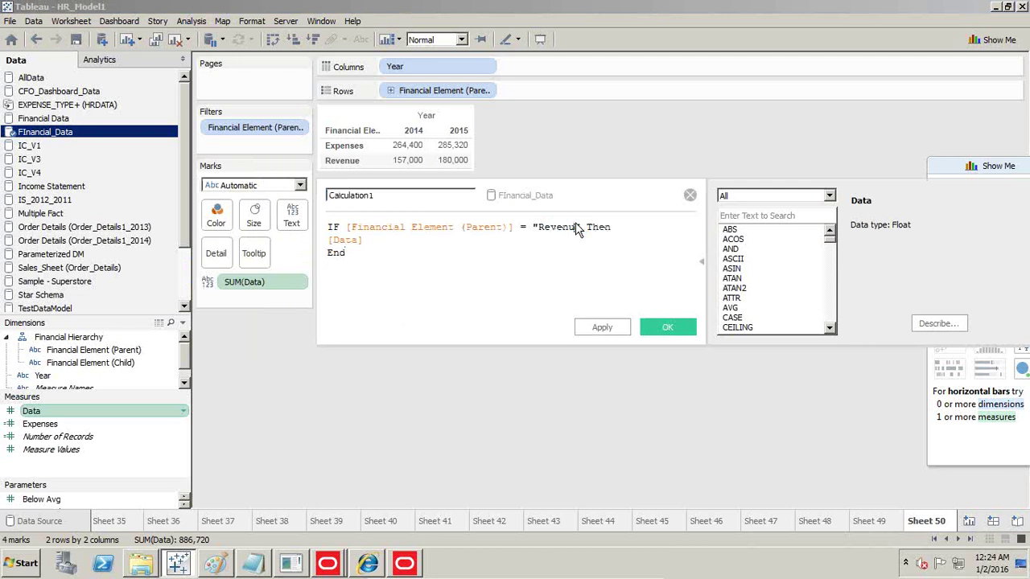
{"action": "type", "text": "e"}
{"action": "double_click", "coordinate": [371, 196]}
{"action": "type", "text": "R"}
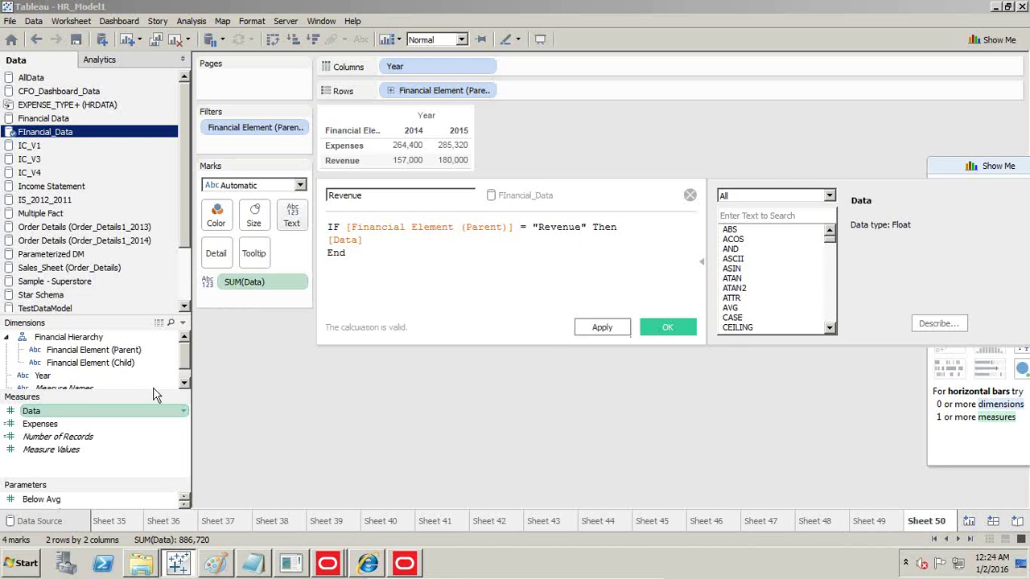
{"action": "left_click", "coordinate": [656, 330]}
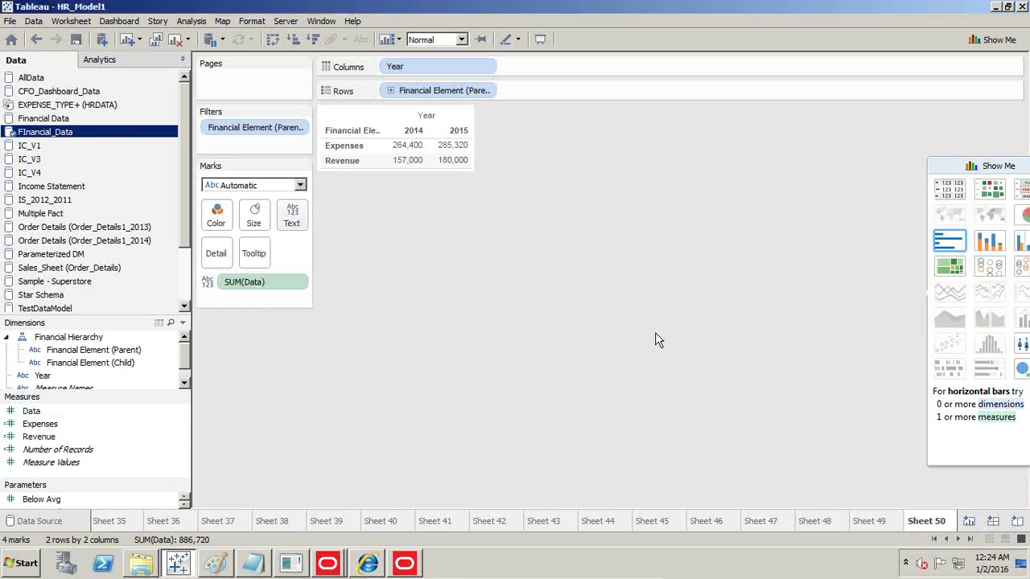
- Replace the Data values in the table with the Expenses and Revenue measures, and remove Measure Names from Rows
{"action": "mouse_move", "coordinate": [70, 393]}
{"action": "left_mouse_down"}
{"action": "mouse_move", "coordinate": [70, 408]}
{"action": "mouse_move", "coordinate": [76, 400]}
{"action": "left_mouse_up"}
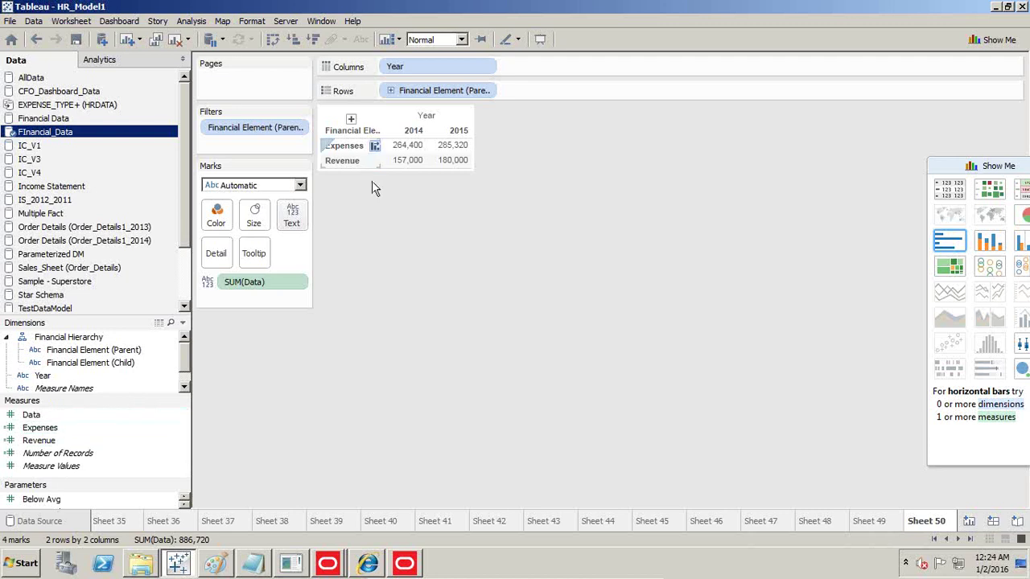
{"action": "left_click_drag", "start_coordinate": [271, 284], "coordinate": [22, 426]}
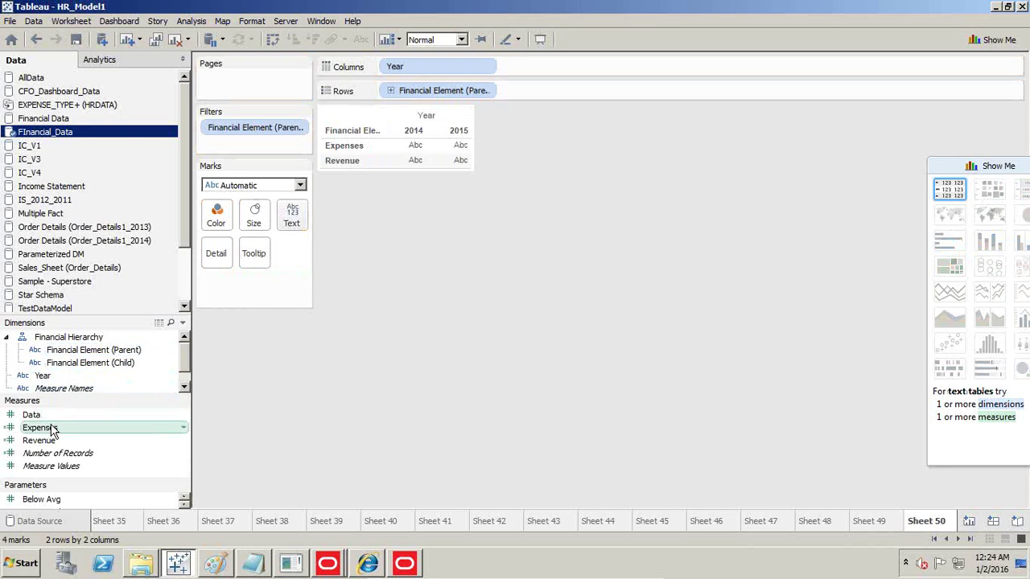
{"action": "left_click_drag", "start_coordinate": [101, 416], "coordinate": [408, 183]}
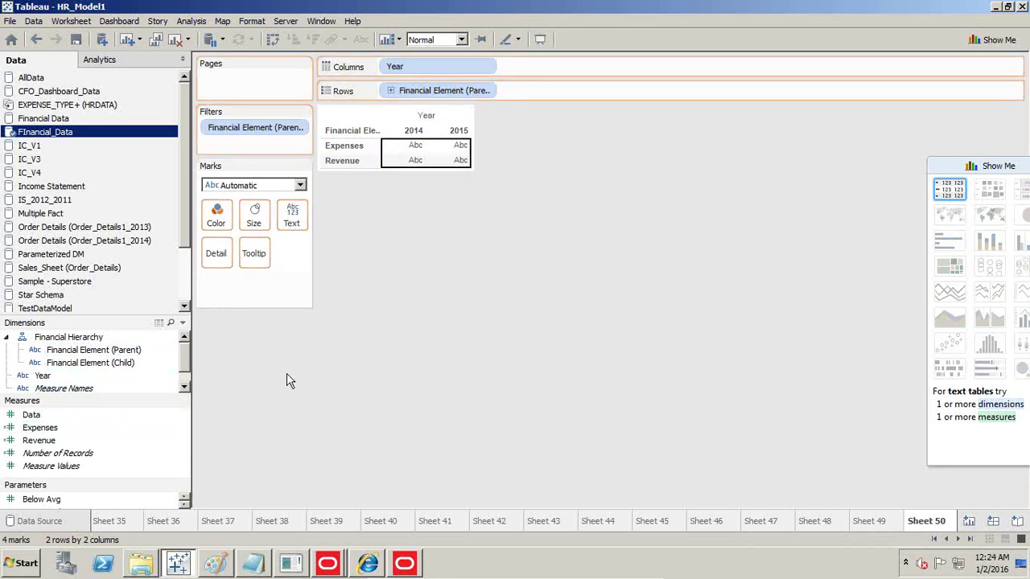
{"action": "left_click_drag", "start_coordinate": [289, 381], "coordinate": [290, 381]}
{"action": "left_click_drag", "start_coordinate": [36, 448], "coordinate": [427, 156]}
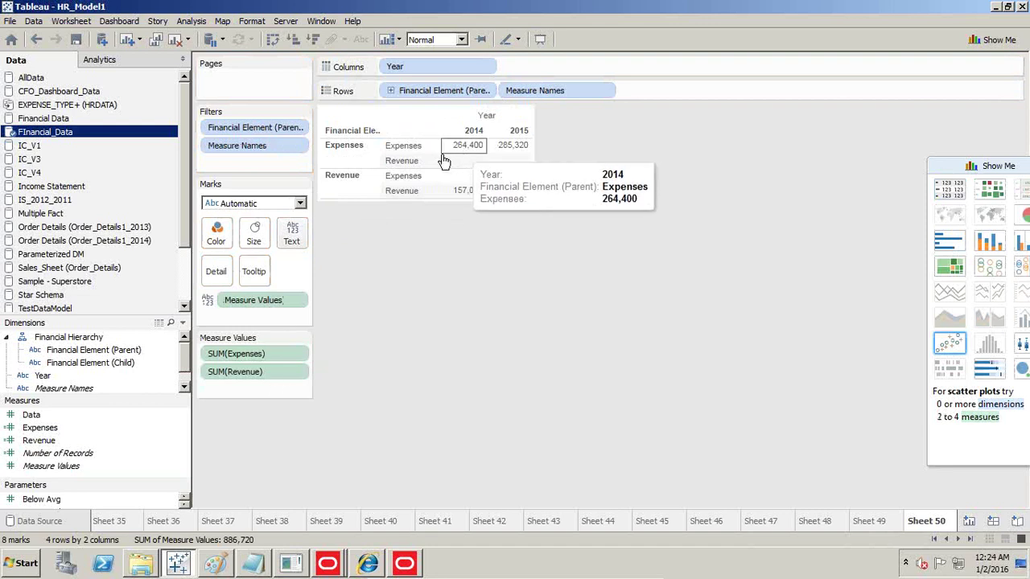
{"action": "left_click_drag", "start_coordinate": [446, 160], "coordinate": [475, 161]}
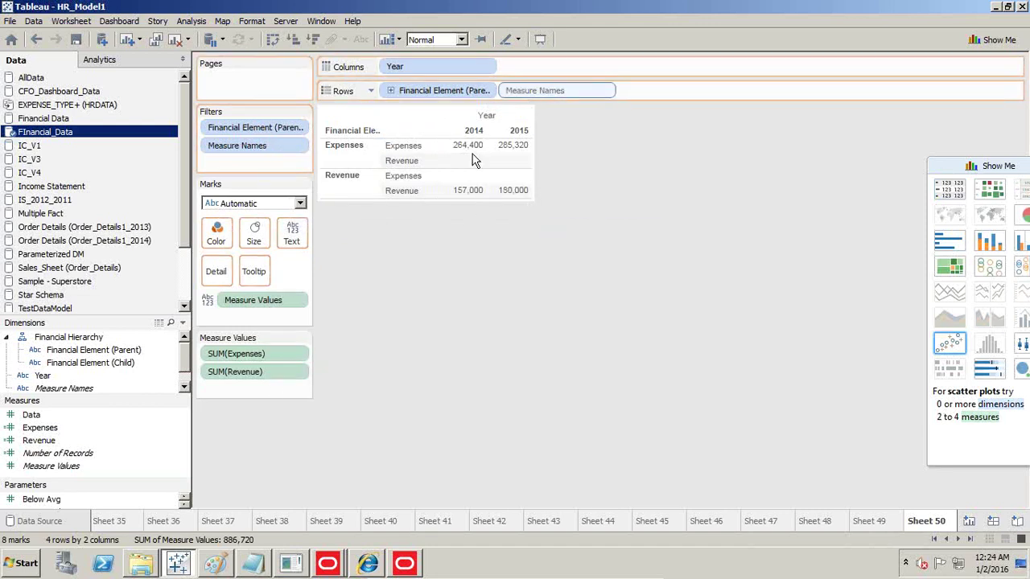
{"action": "left_click_drag", "start_coordinate": [415, 95], "coordinate": [408, 92]}
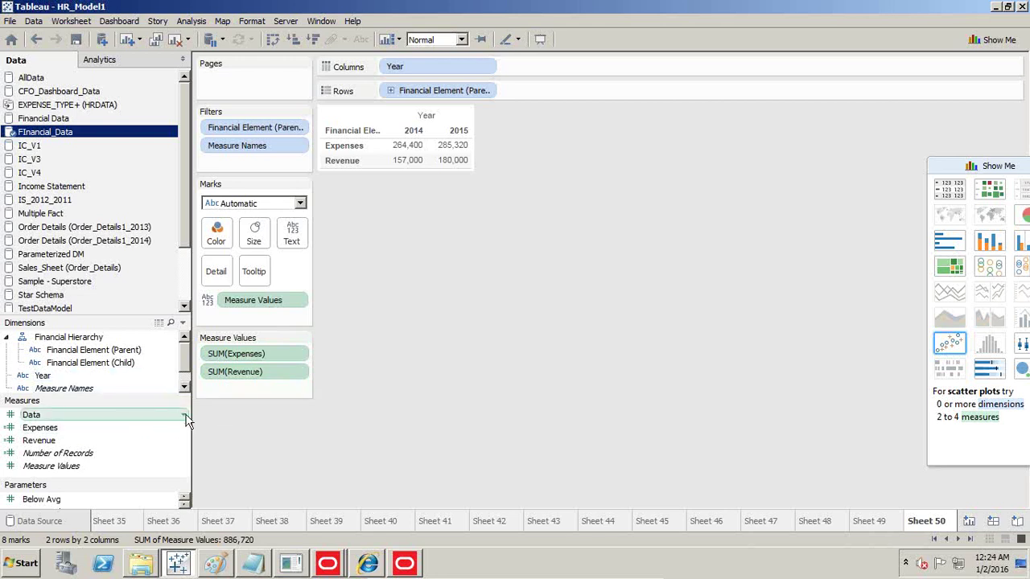
- Start a calculated field named Gross Margin from the Data measure and clear its default formula
{"action": "left_click", "coordinate": [185, 416]}
{"action": "mouse_move", "coordinate": [275, 256]}
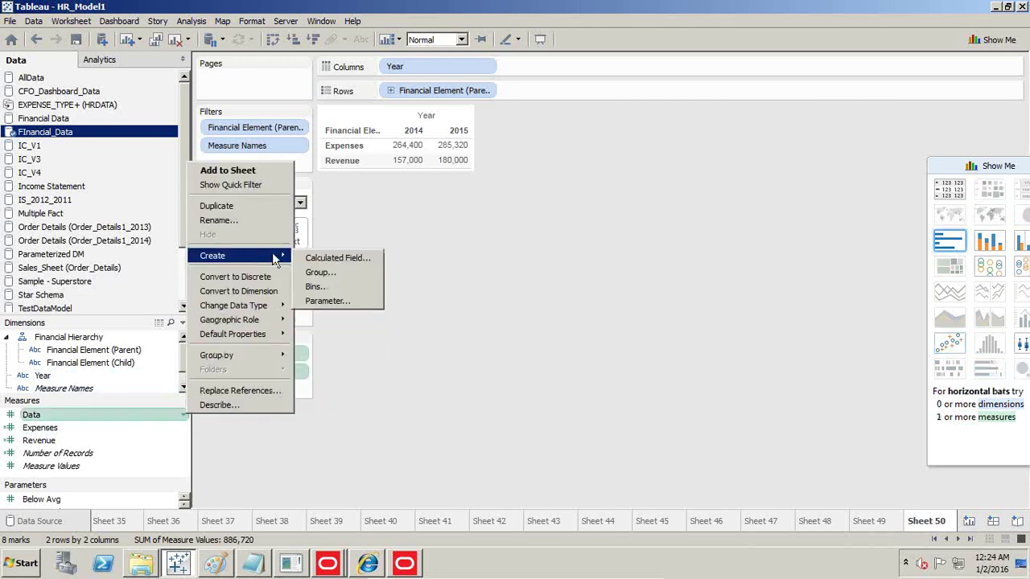
{"action": "left_click", "coordinate": [325, 262]}
{"action": "type", "text": "Gro"}
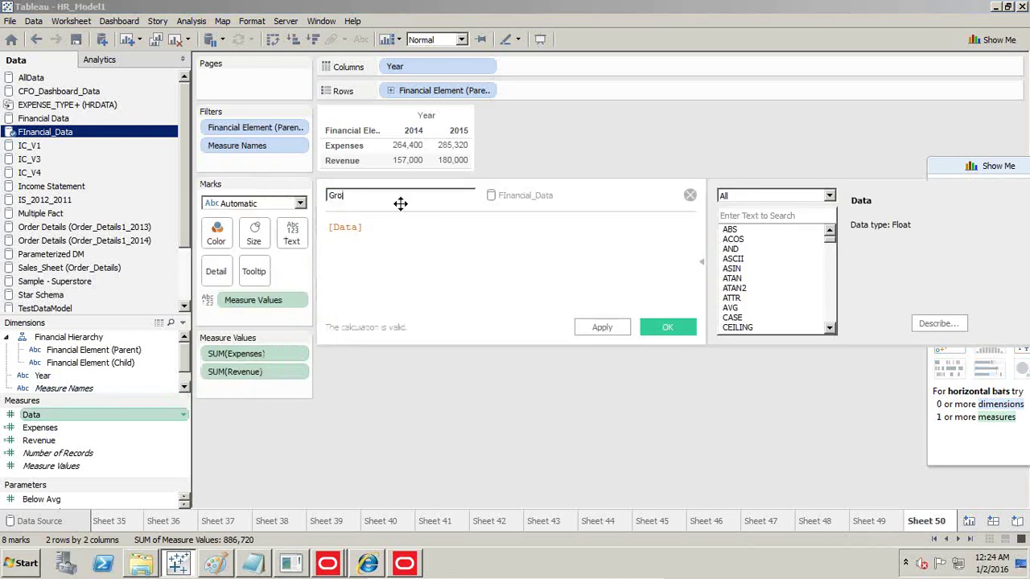
{"action": "key", "text": "Tab"}
{"action": "key", "text": "BackSpace"}
{"action": "key", "text": "BackSpace"}
{"action": "key", "text": "BackSpace"}
{"action": "key", "text": "BackSpace"}
{"action": "key", "text": "BackSpace"}
{"action": "key", "text": "BackSpace"}
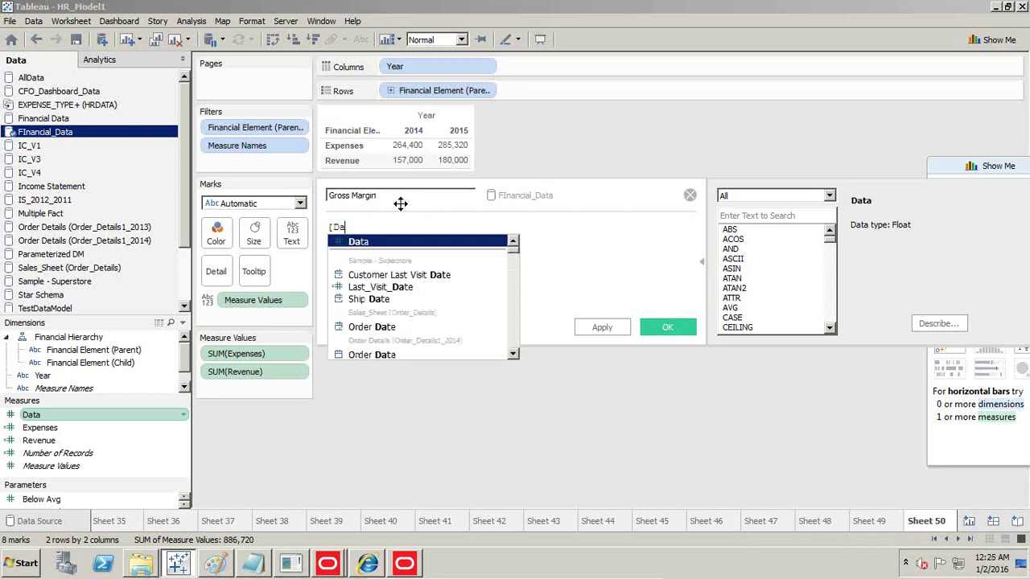
- Write the Gross Margin formula as Sum([Expenses])-Sum([Revenue])
{"action": "type", "text": "Sum("}
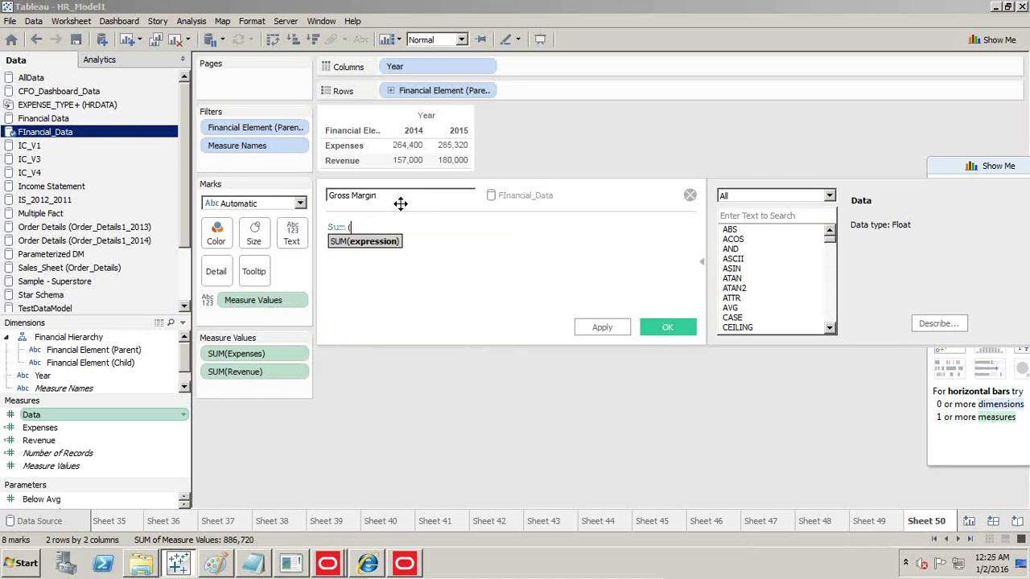
{"action": "type", "text": "Ex"}
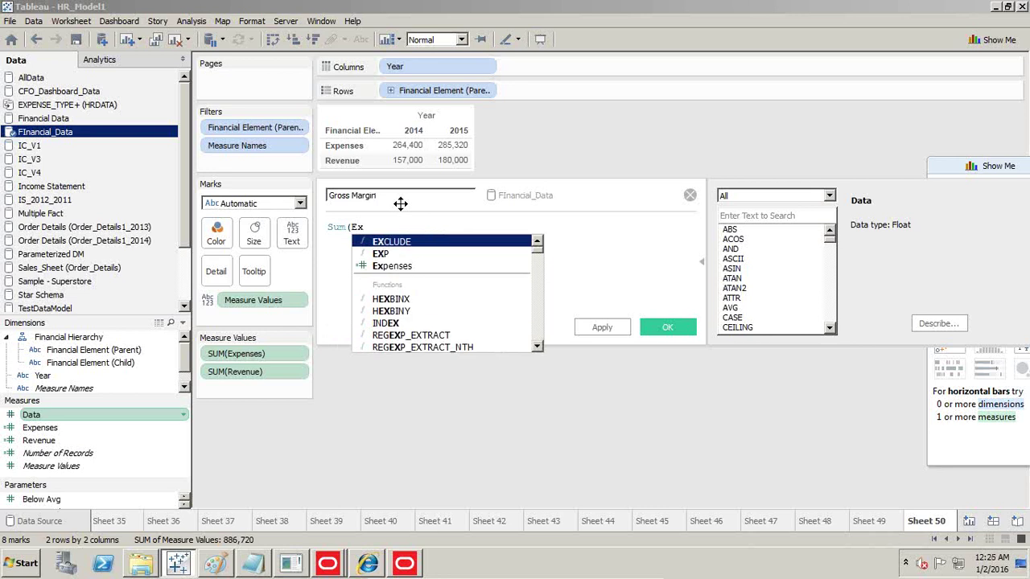
{"action": "type", "text": "p"}
{"action": "key", "text": "Down"}
{"action": "key", "text": "Return"}
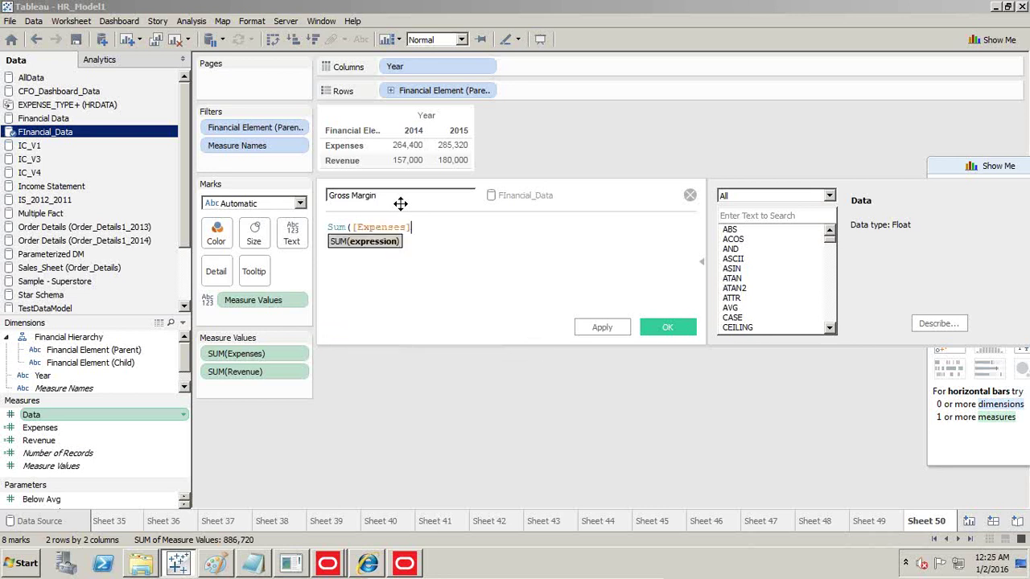
{"action": "type", "text": ")-"}
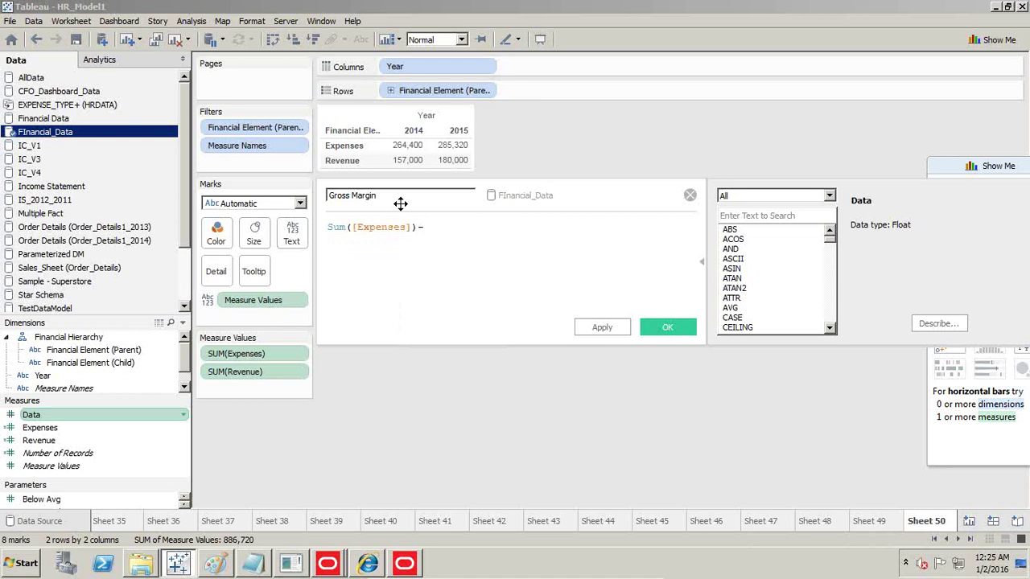
{"action": "type", "text": "Sum"}
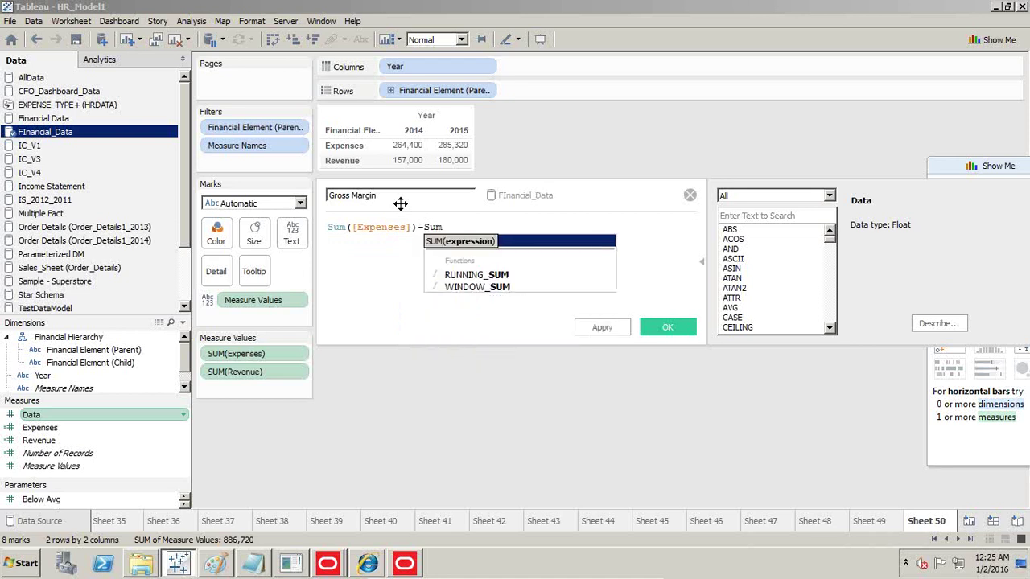
{"action": "type", "text": "(Reve"}
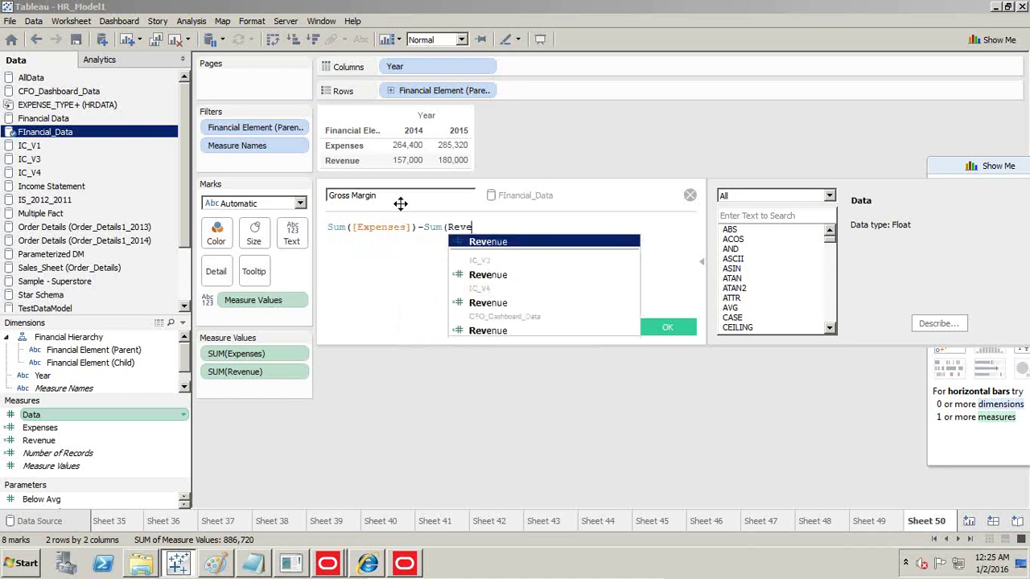
{"action": "key", "text": "Return"}
{"action": "type", "text": ")"}
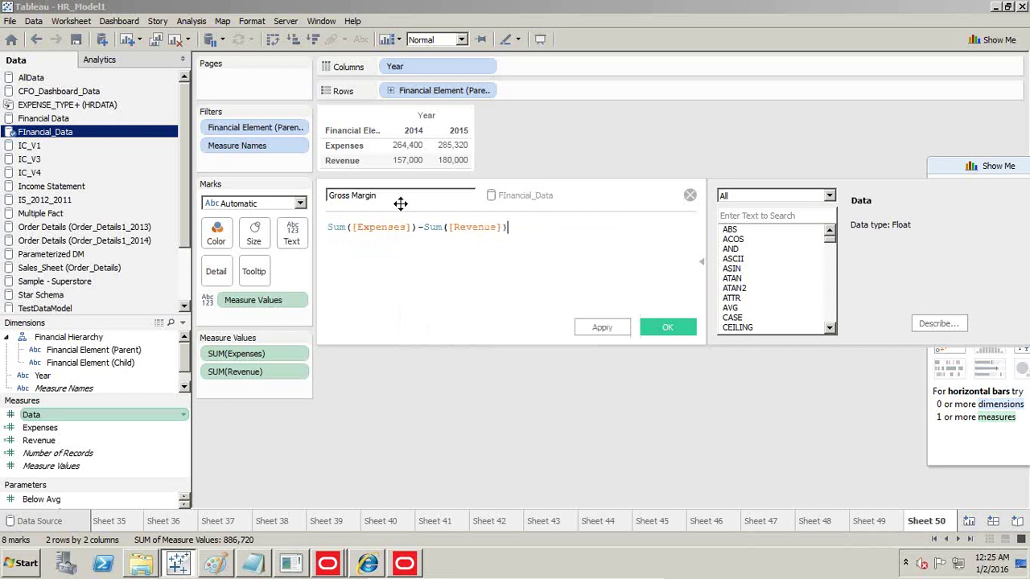
- Save the Gross Margin field and add it to the table as text
{"action": "left_click", "coordinate": [601, 328]}
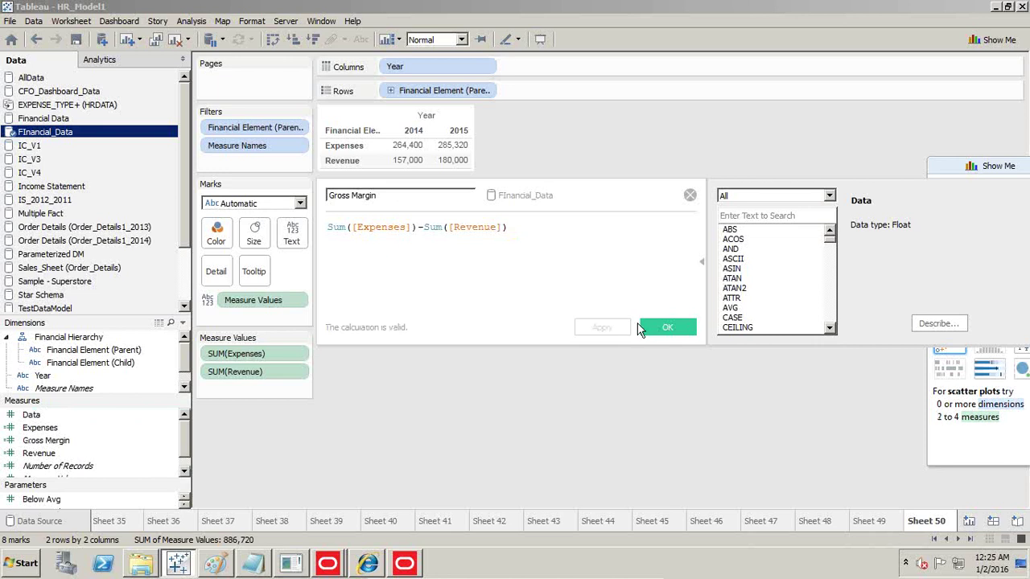
{"action": "left_click", "coordinate": [664, 327]}
{"action": "left_click_drag", "start_coordinate": [64, 444], "coordinate": [325, 247]}
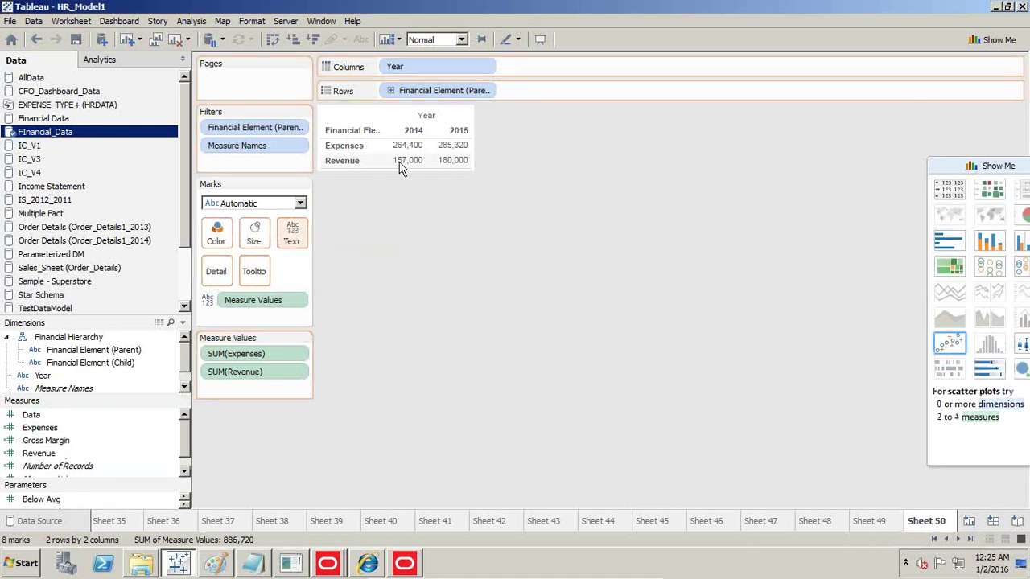
{"action": "left_click_drag", "start_coordinate": [402, 167], "coordinate": [403, 166]}
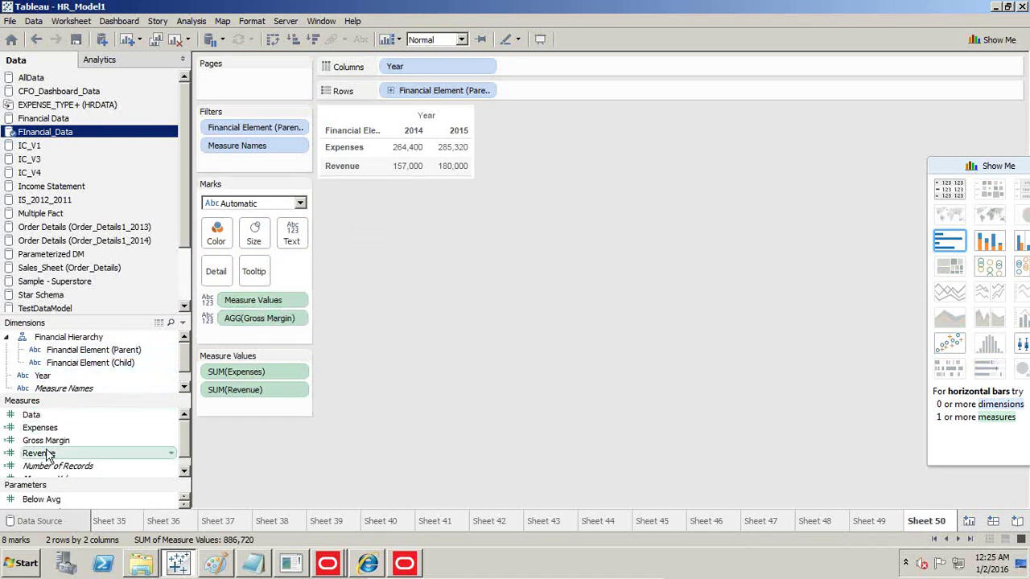
- Add Gross Margin to the measure values, remove Financial Element (Parent) from Rows, and place Measure Names on Marks
{"action": "mouse_move", "coordinate": [48, 455]}
{"action": "left_mouse_down"}
{"action": "mouse_move", "coordinate": [242, 400]}
{"action": "mouse_move", "coordinate": [249, 407]}
{"action": "left_mouse_up"}
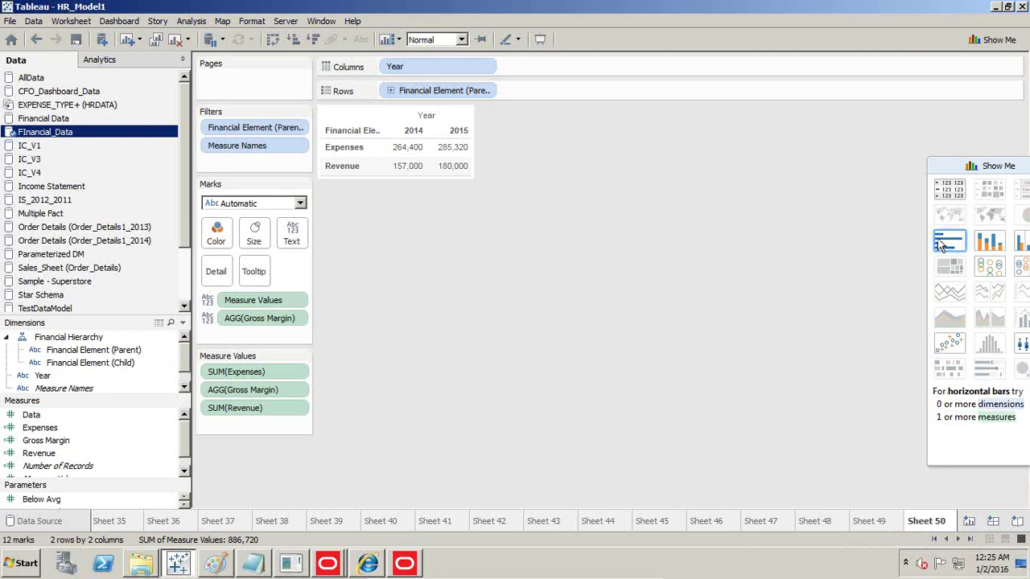
{"action": "left_click_drag", "start_coordinate": [424, 94], "coordinate": [463, 334]}
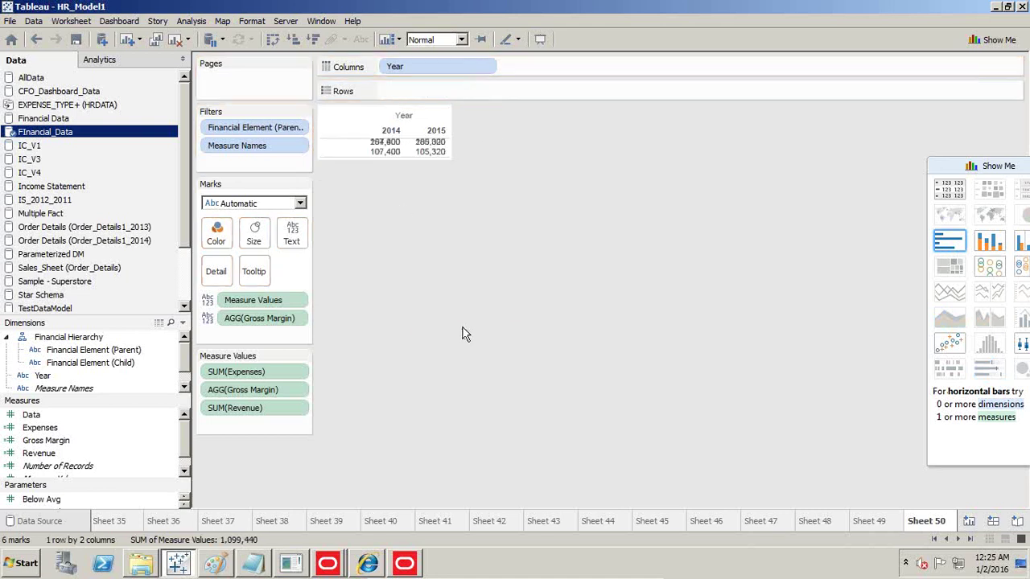
{"action": "left_click_drag", "start_coordinate": [254, 148], "coordinate": [422, 255]}
{"action": "mouse_move", "coordinate": [241, 426]}
{"action": "left_mouse_down"}
{"action": "mouse_move", "coordinate": [264, 408]}
{"action": "mouse_move", "coordinate": [414, 362]}
{"action": "mouse_move", "coordinate": [247, 434]}
{"action": "left_mouse_up"}
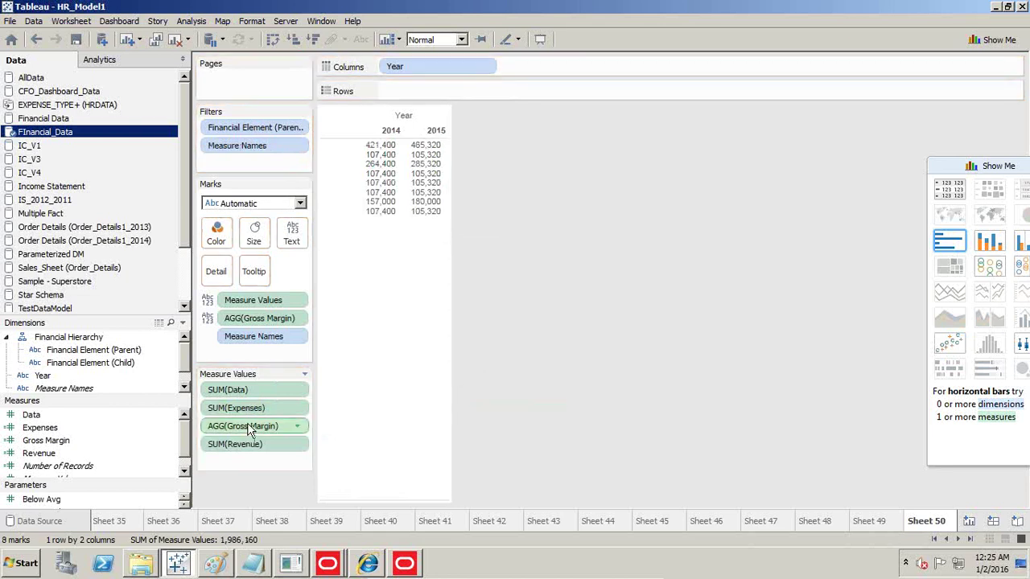
- Create a new worksheet with Year in Columns and Expenses, Revenue and Gross Margin as text values
{"action": "left_click", "coordinate": [968, 521]}
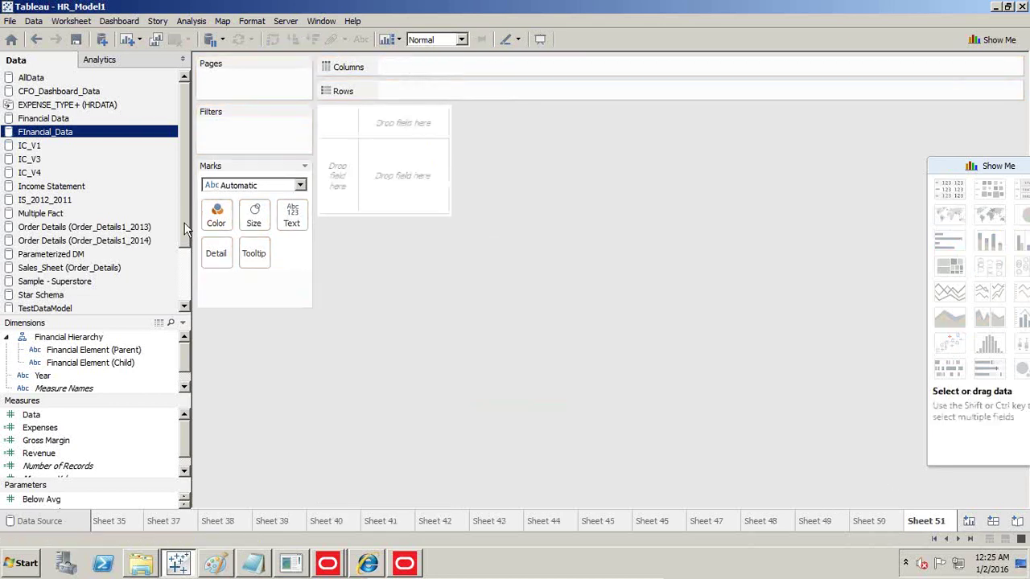
{"action": "left_click_drag", "start_coordinate": [42, 375], "coordinate": [422, 97]}
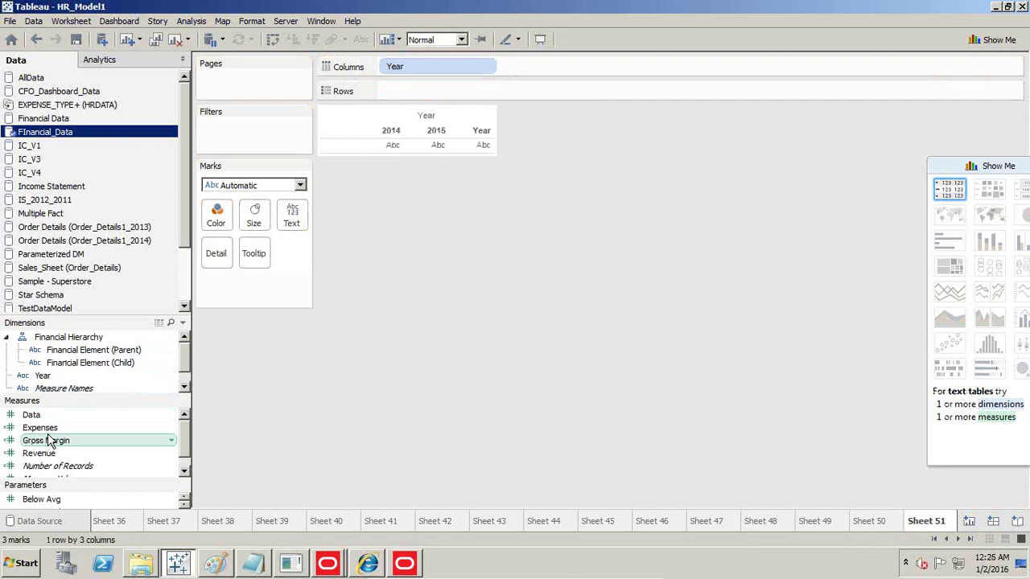
{"action": "left_click_drag", "start_coordinate": [63, 427], "coordinate": [291, 219]}
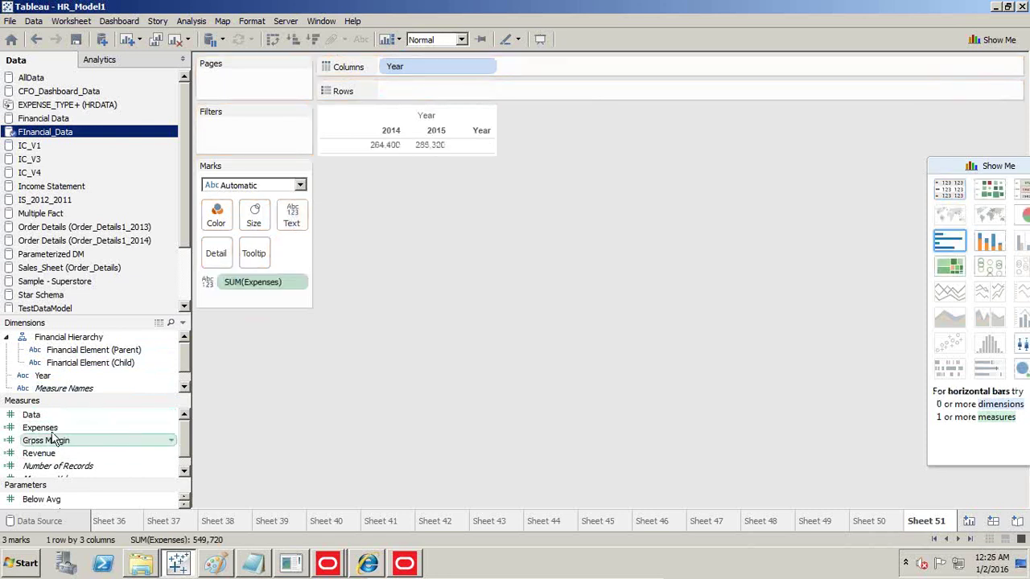
{"action": "left_click_drag", "start_coordinate": [70, 450], "coordinate": [177, 344]}
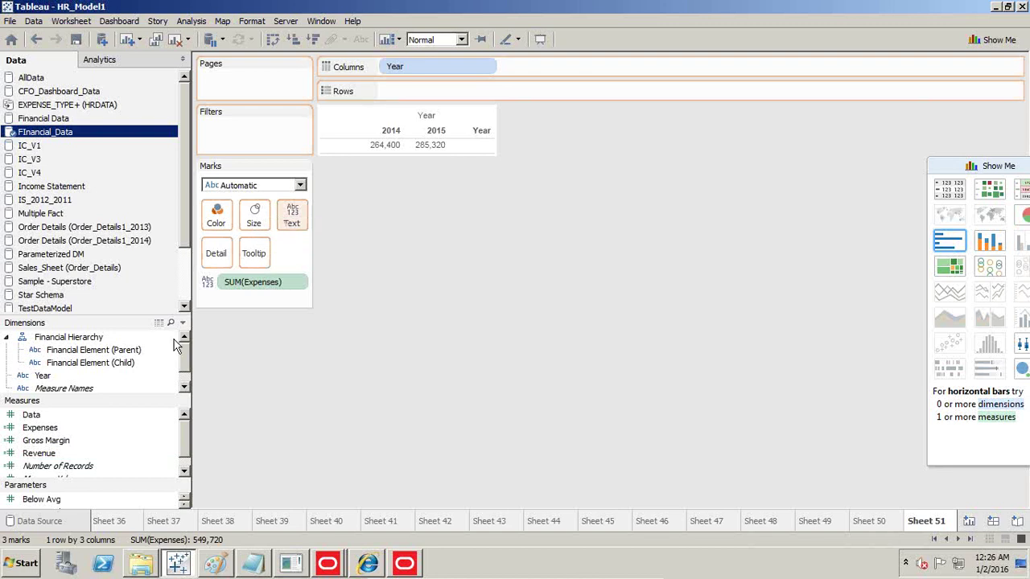
{"action": "left_click_drag", "start_coordinate": [35, 453], "coordinate": [294, 220]}
{"action": "left_click_drag", "start_coordinate": [395, 151], "coordinate": [394, 151]}
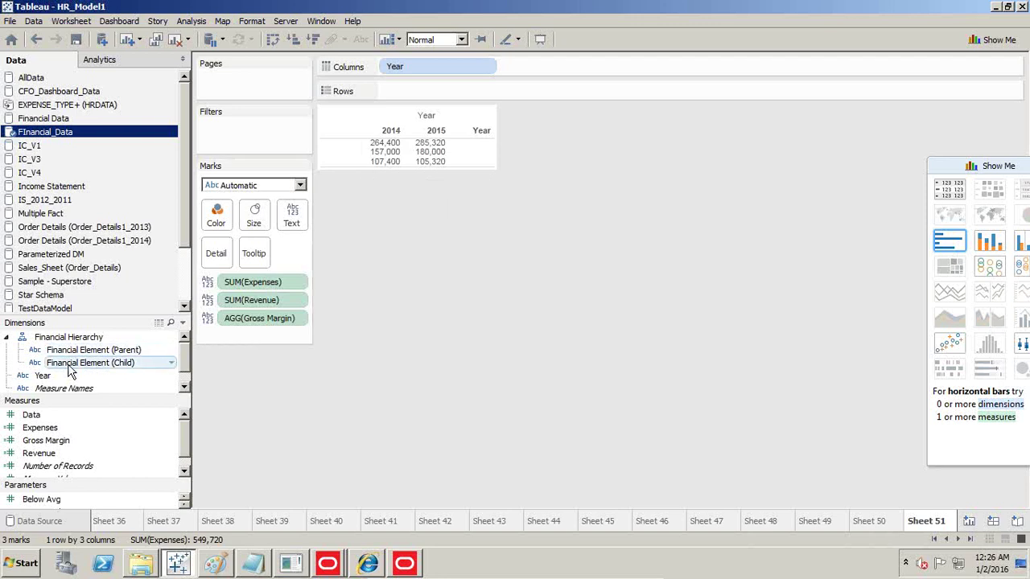
- Add Financial Element (Parent) to Rows and filter it to Expenses and Revenue only
{"action": "left_click_drag", "start_coordinate": [80, 356], "coordinate": [404, 98]}
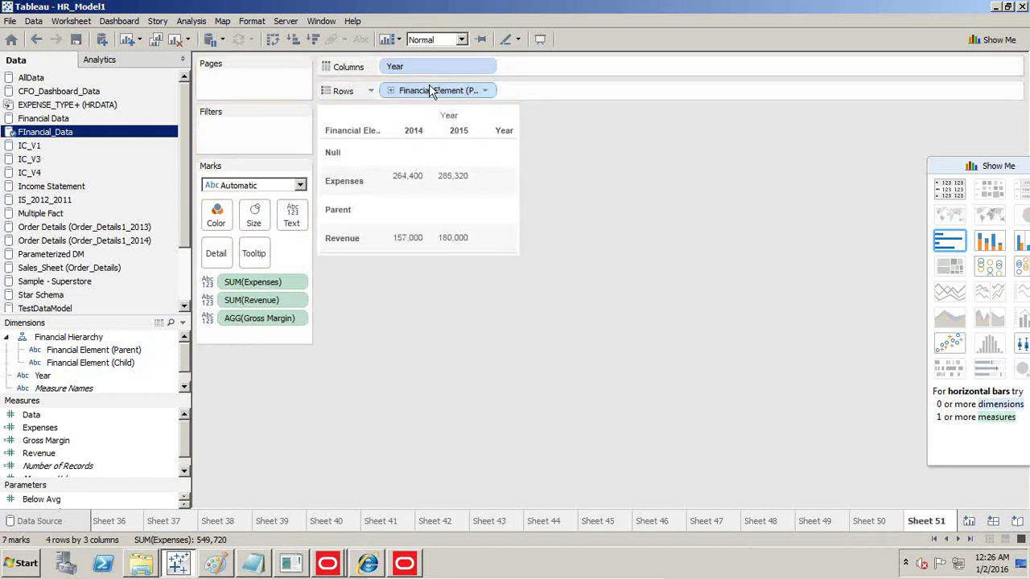
{"action": "left_click_drag", "start_coordinate": [430, 92], "coordinate": [265, 133]}
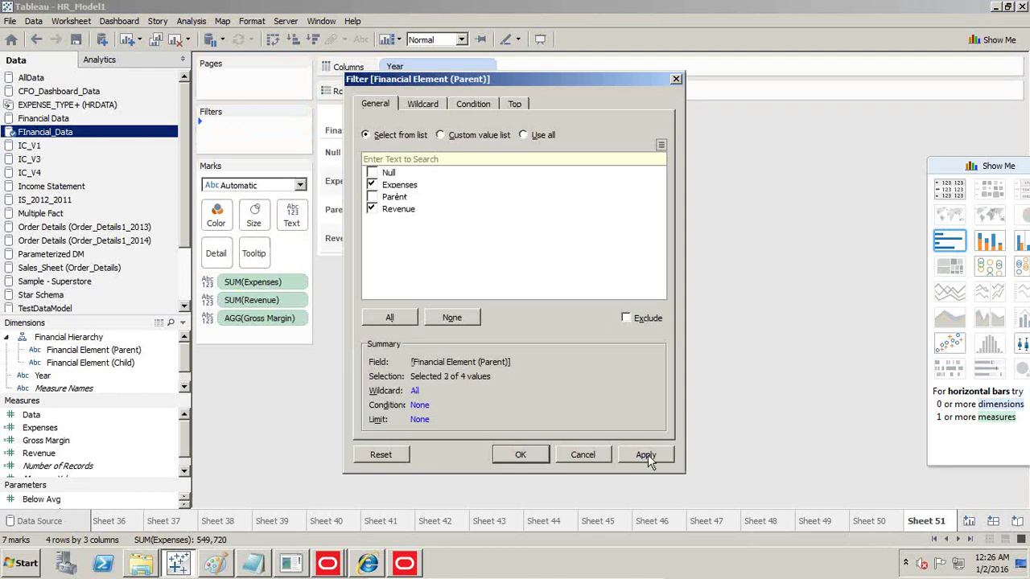
{"action": "left_click", "coordinate": [520, 454]}
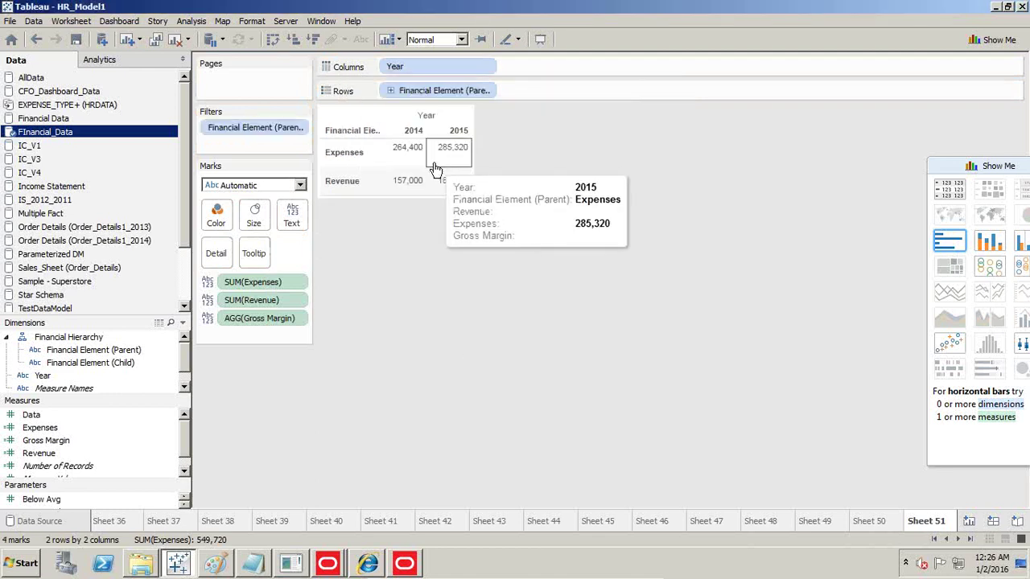
- Try horizontal bars, switch the view to a text table, and remove Financial Element (Parent) from Rows
{"action": "left_click", "coordinate": [949, 245]}
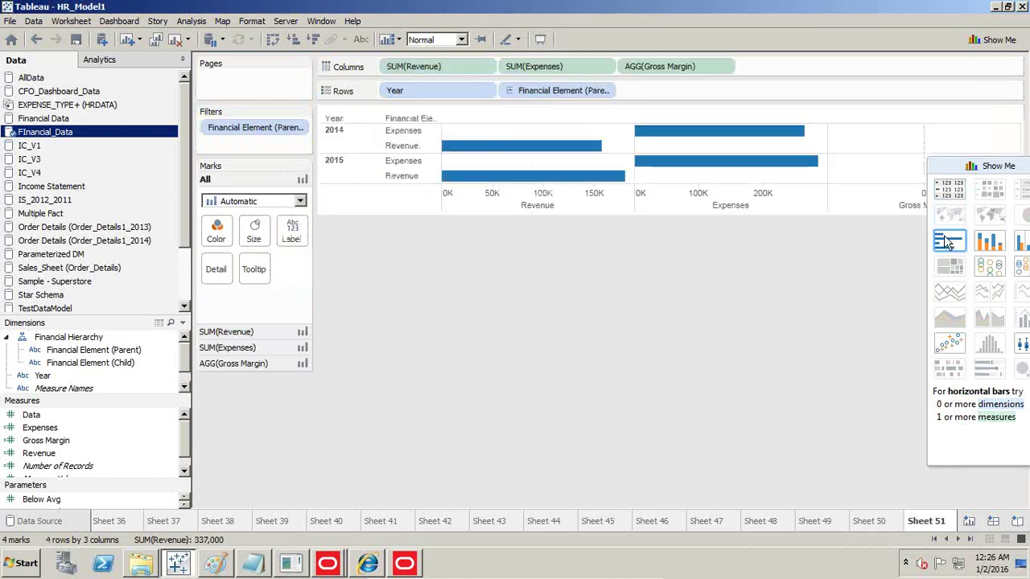
{"action": "left_click", "coordinate": [950, 193]}
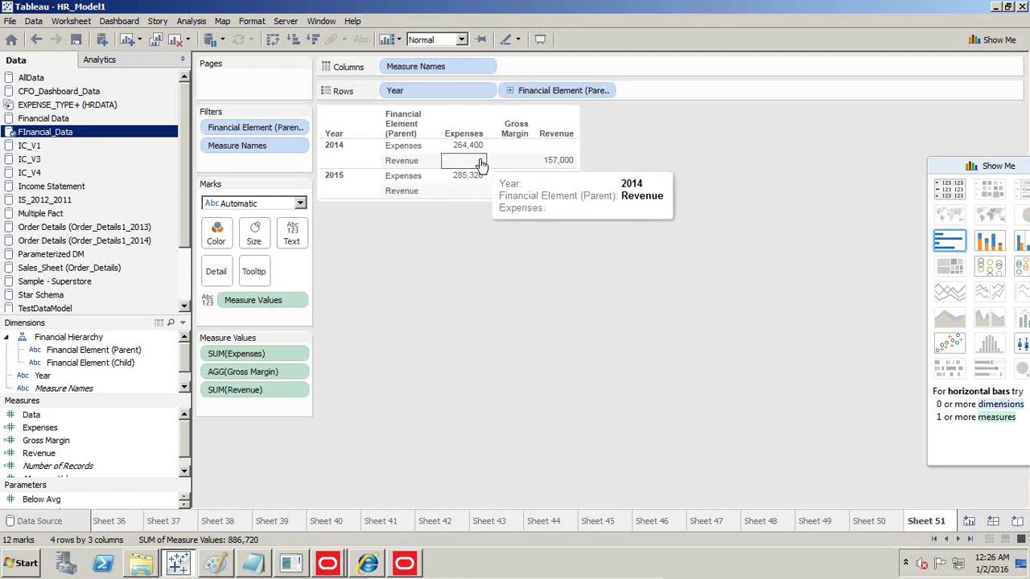
{"action": "left_click_drag", "start_coordinate": [517, 90], "coordinate": [547, 289]}
{"action": "left_click_drag", "start_coordinate": [473, 230], "coordinate": [436, 188]}
- Rearrange the table so that Year is in Columns and Measure Names is in Rows
{"action": "mouse_move", "coordinate": [400, 155]}
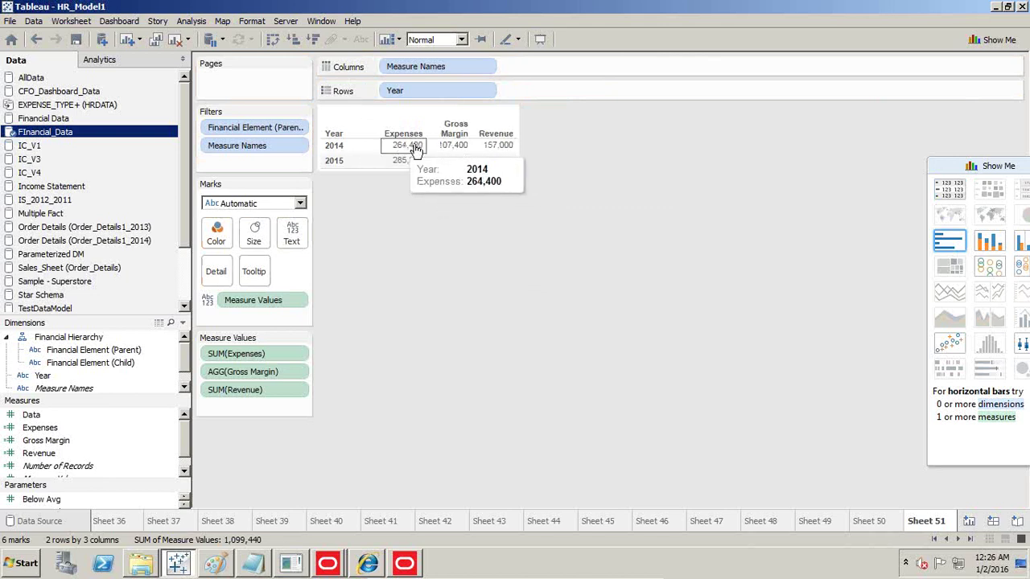
{"action": "mouse_move", "coordinate": [489, 151]}
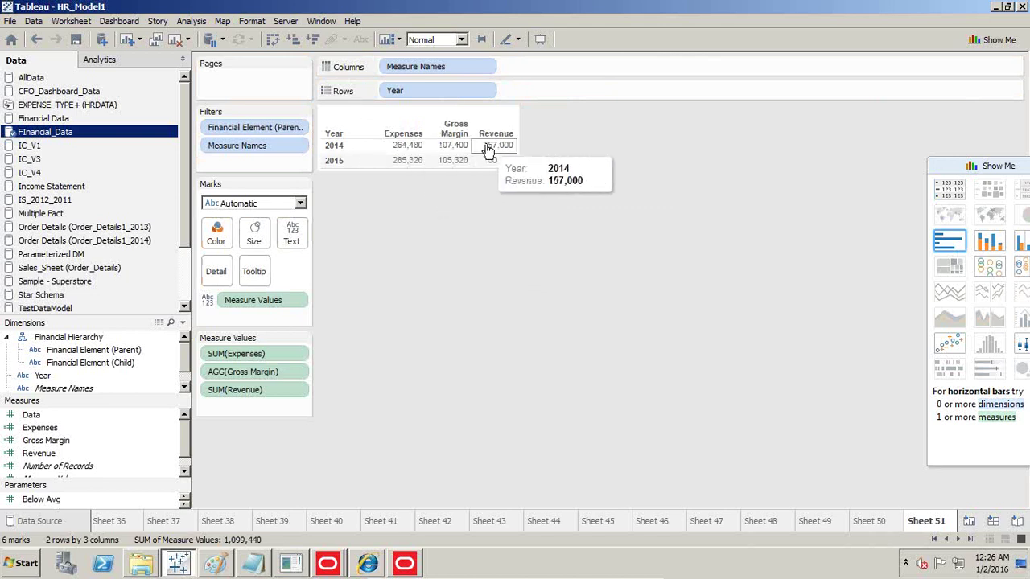
{"action": "left_click_drag", "start_coordinate": [475, 92], "coordinate": [484, 161]}
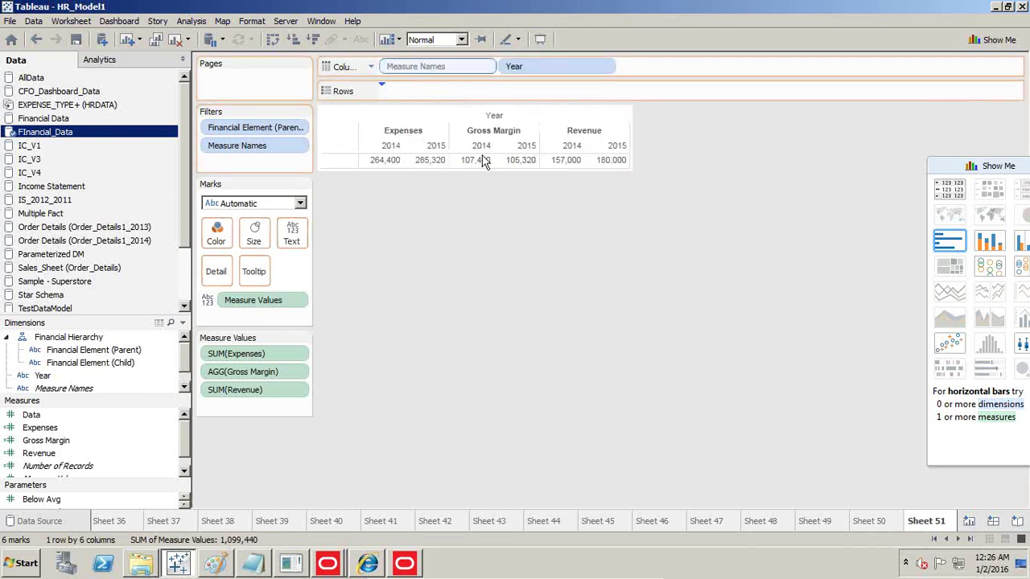
{"action": "left_click_drag", "start_coordinate": [440, 444], "coordinate": [443, 443]}
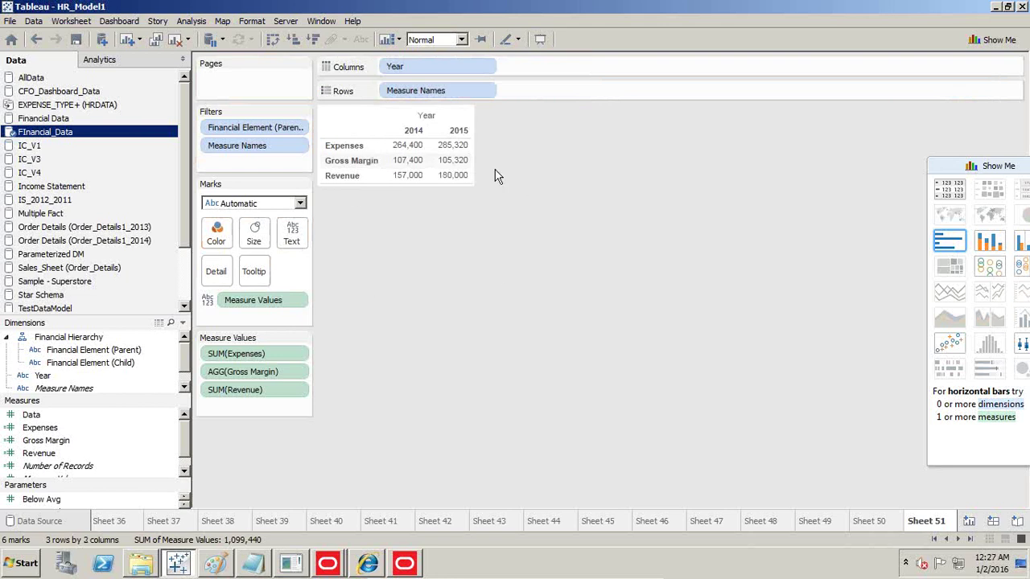
- Create a new worksheet with Expenses by Year and display it as horizontal bars
{"action": "left_click", "coordinate": [968, 522]}
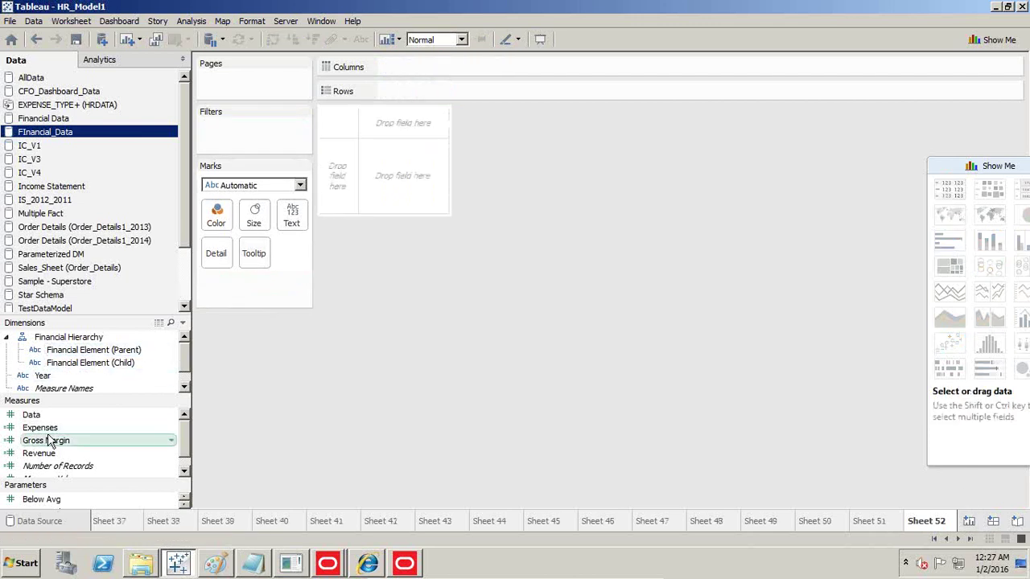
{"action": "left_click_drag", "start_coordinate": [42, 376], "coordinate": [333, 228]}
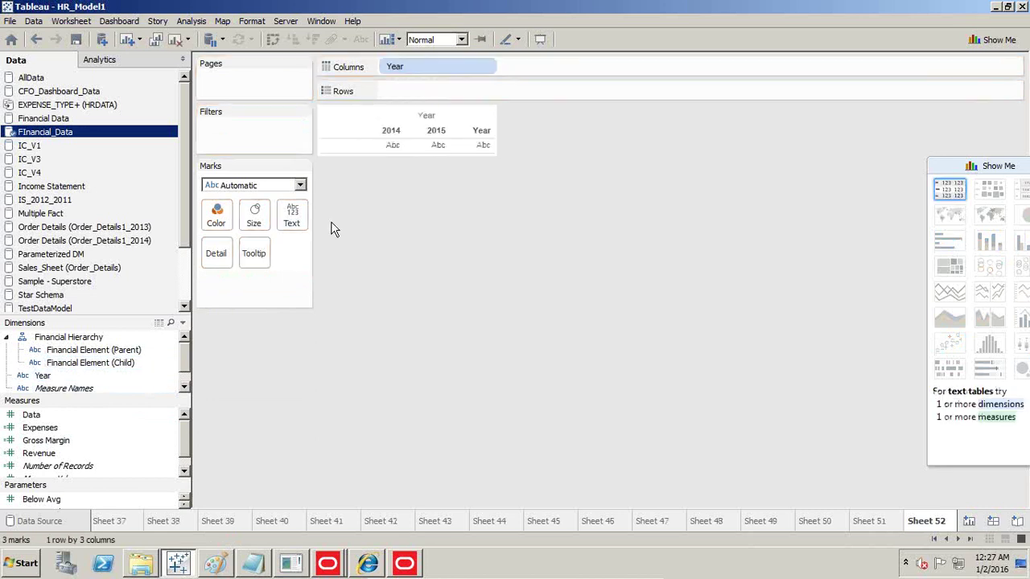
{"action": "left_click_drag", "start_coordinate": [62, 427], "coordinate": [919, 219]}
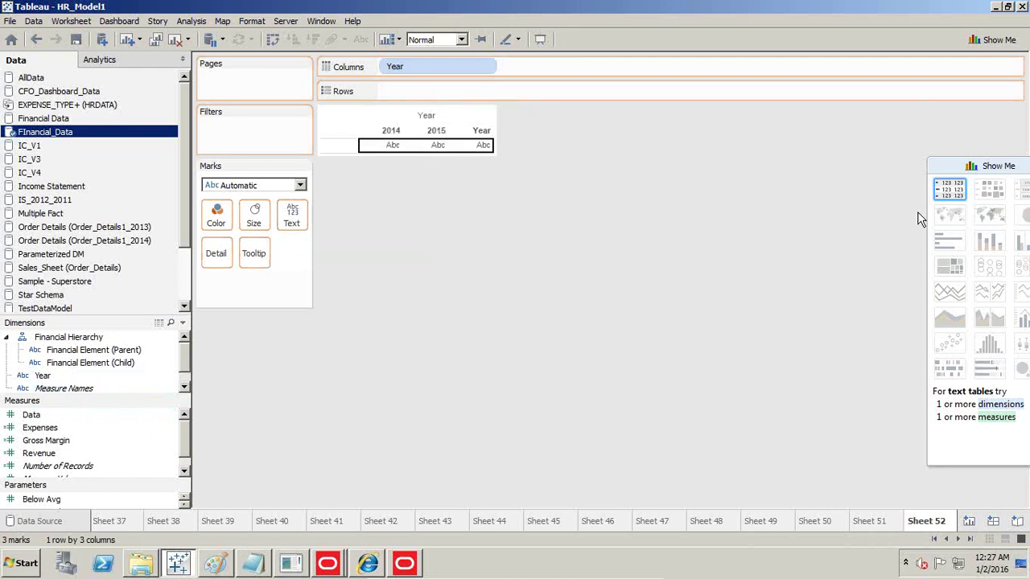
{"action": "left_click_drag", "start_coordinate": [737, 248], "coordinate": [573, 246]}
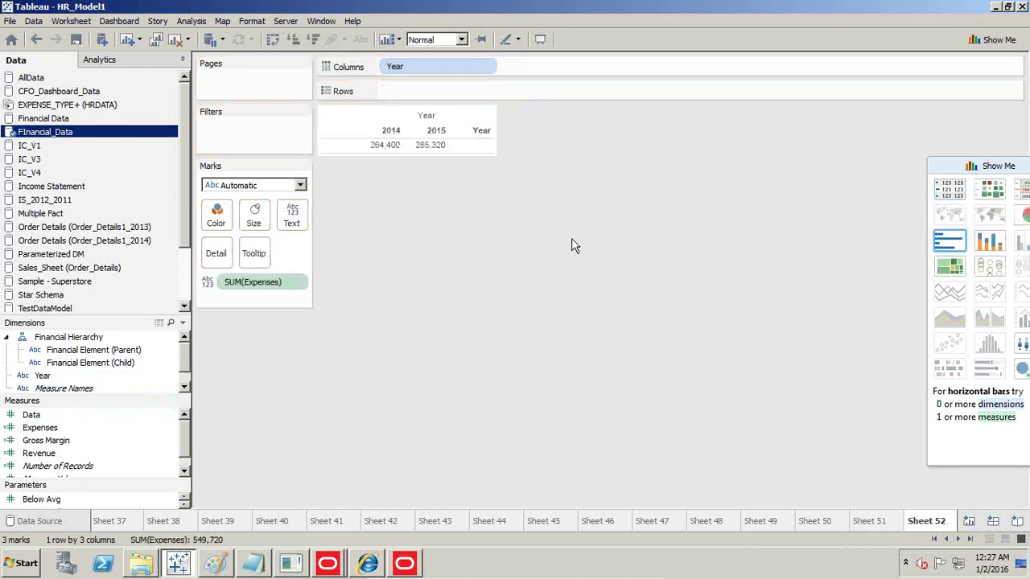
{"action": "left_click", "coordinate": [933, 240]}
- Filter Year to keep 2014 and 2015 and exclude the value Year
{"action": "left_click_drag", "start_coordinate": [400, 94], "coordinate": [256, 148]}
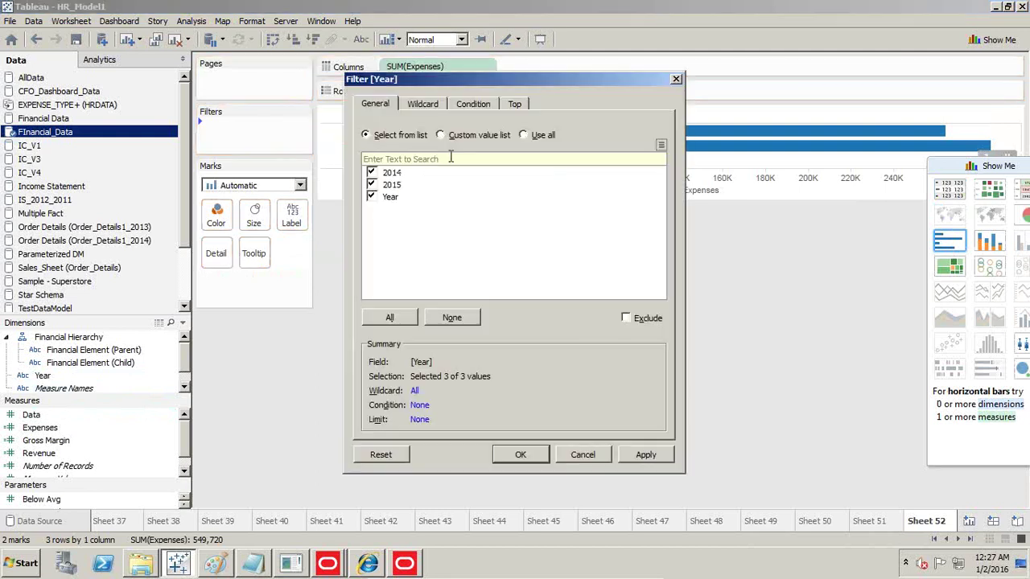
{"action": "left_click", "coordinate": [383, 195]}
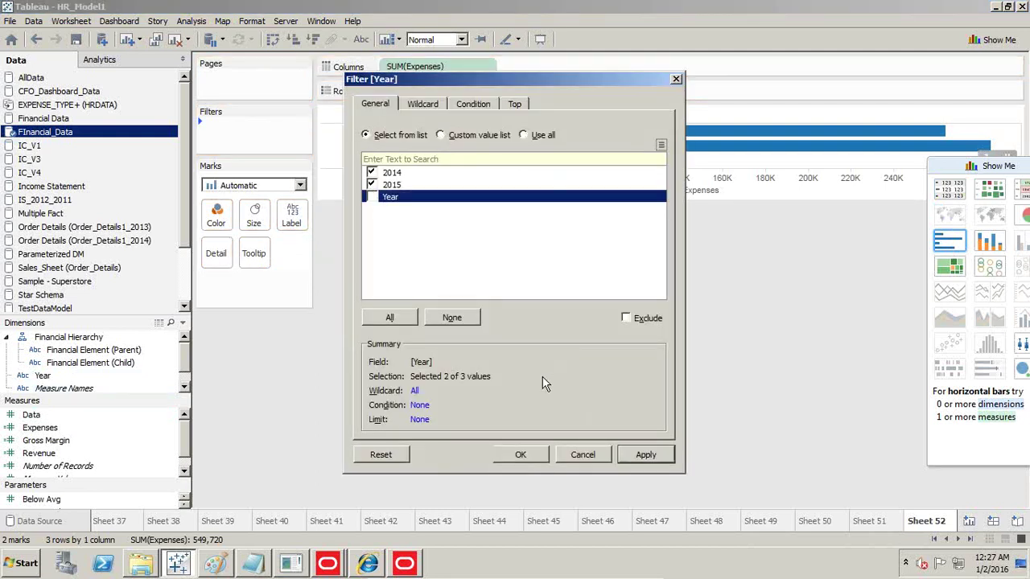
{"action": "left_click", "coordinate": [520, 455]}
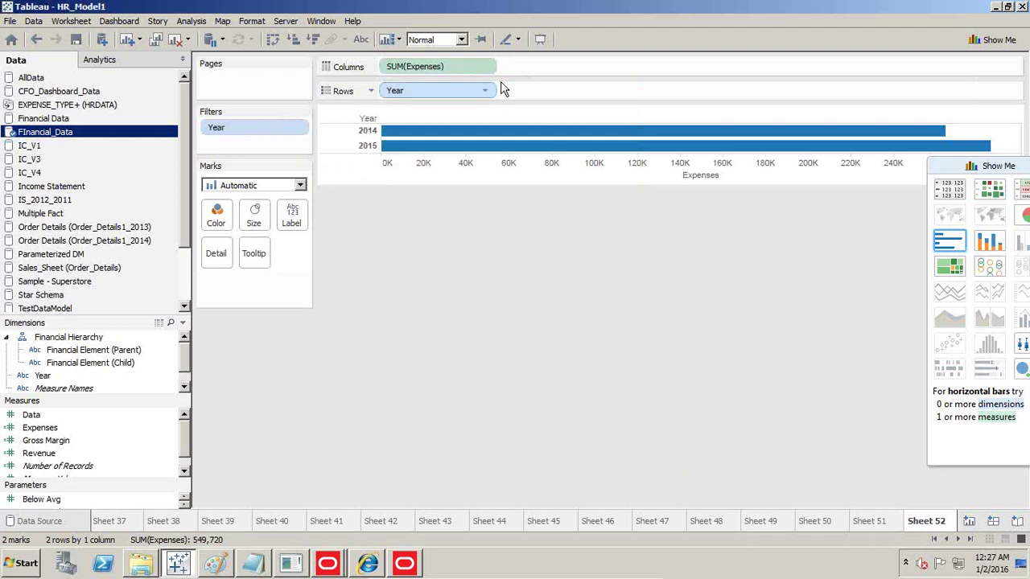
- Turn the chart into vertical bars with Expenses in Rows and Year in Columns
{"action": "mouse_move", "coordinate": [483, 90]}
{"action": "left_mouse_down"}
{"action": "mouse_move", "coordinate": [455, 68]}
{"action": "mouse_move", "coordinate": [455, 80]}
{"action": "mouse_move", "coordinate": [476, 90]}
{"action": "left_mouse_up"}
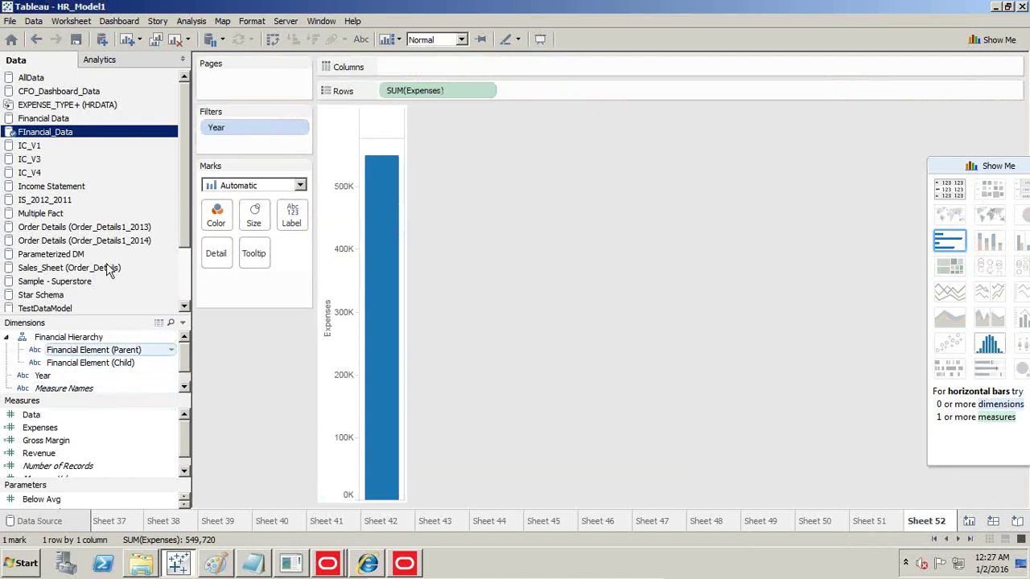
{"action": "left_click_drag", "start_coordinate": [44, 376], "coordinate": [438, 113]}
{"action": "left_click_drag", "start_coordinate": [470, 153], "coordinate": [469, 154]}
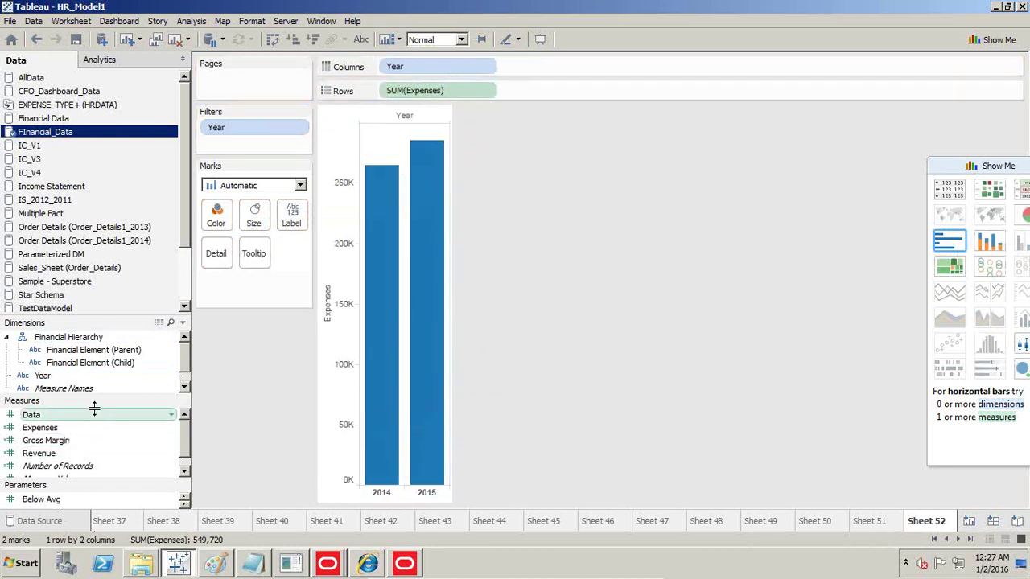
- Add Revenue to the chart as a dual axis and set the mark type of all measures to Bar
{"action": "left_click_drag", "start_coordinate": [48, 459], "coordinate": [447, 332]}
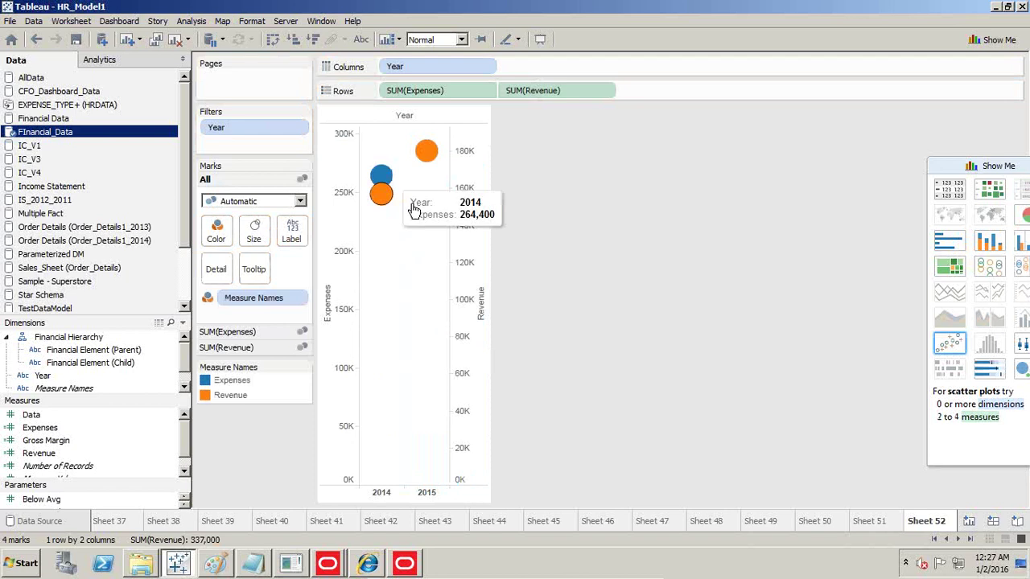
{"action": "left_click", "coordinate": [251, 201]}
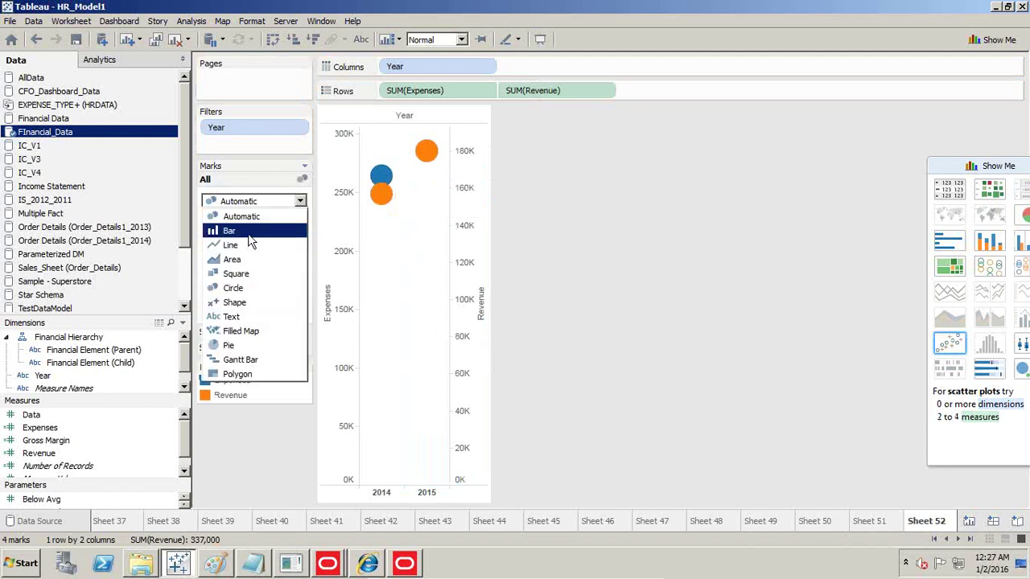
{"action": "key", "text": "Return"}
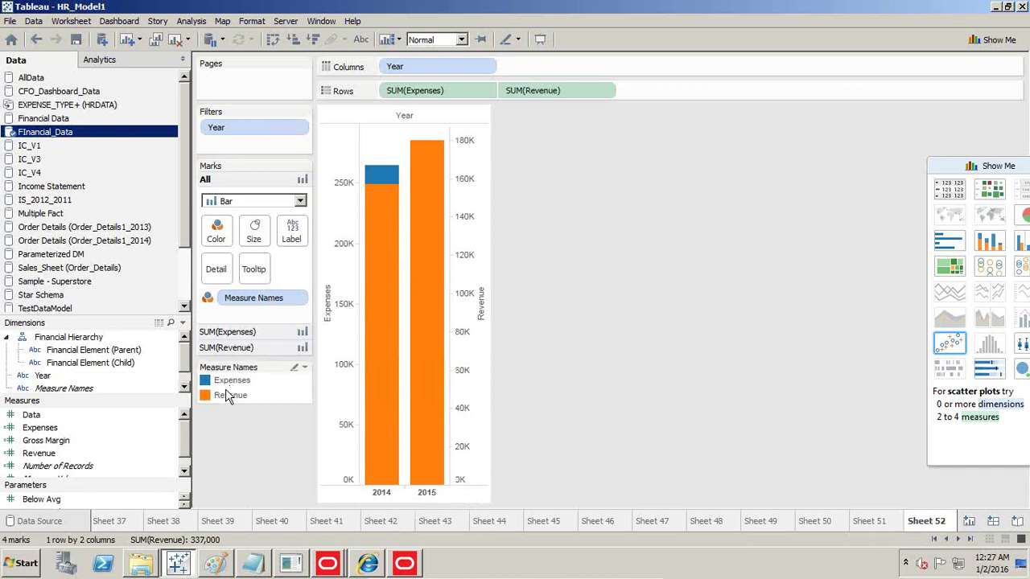
- Set the mark type of SUM(Revenue) to Circle
{"action": "left_click", "coordinate": [259, 348]}
{"action": "left_click", "coordinate": [256, 233]}
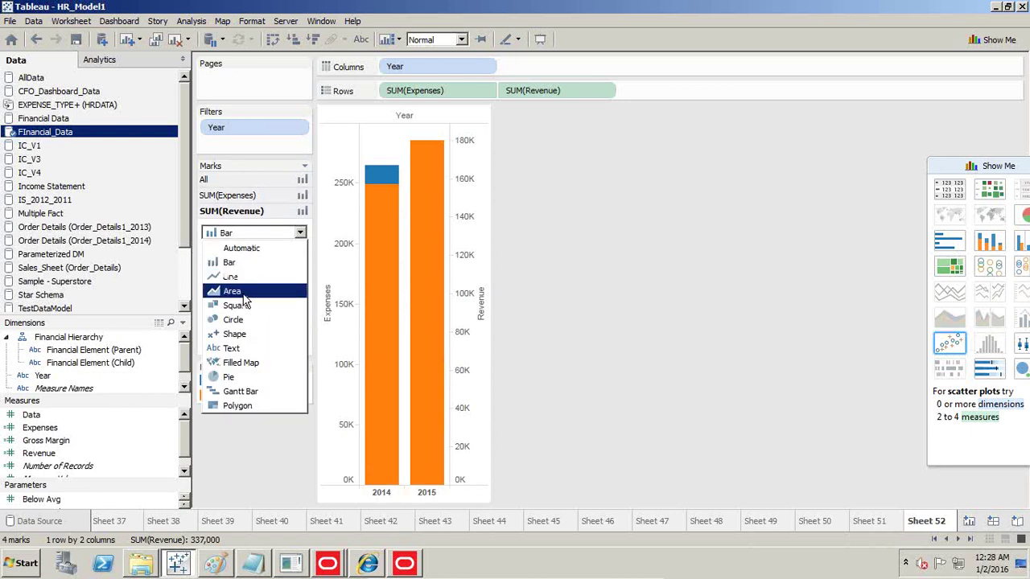
{"action": "left_click", "coordinate": [243, 320]}
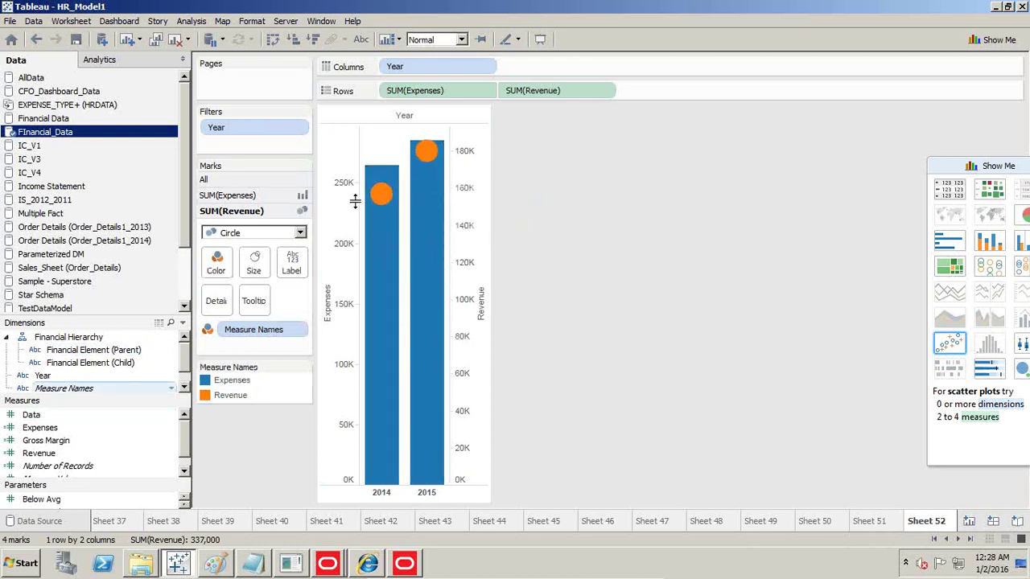
- Label the Revenue marks with Expenses, Number of Records and Revenue
{"action": "left_click_drag", "start_coordinate": [48, 435], "coordinate": [290, 270]}
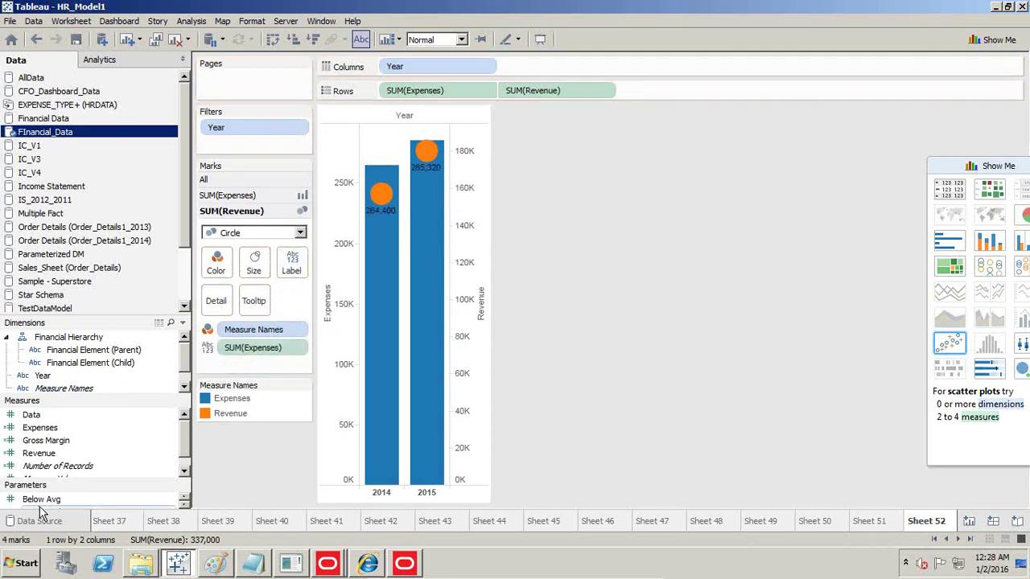
{"action": "left_click", "coordinate": [45, 465]}
{"action": "left_click_drag", "start_coordinate": [44, 465], "coordinate": [254, 427]}
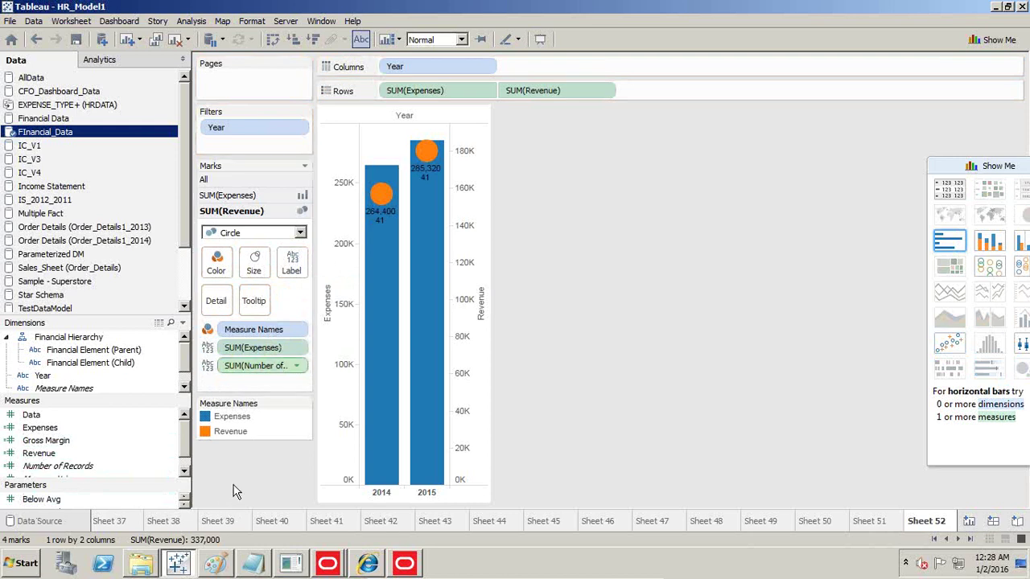
{"action": "left_click_drag", "start_coordinate": [50, 456], "coordinate": [291, 267]}
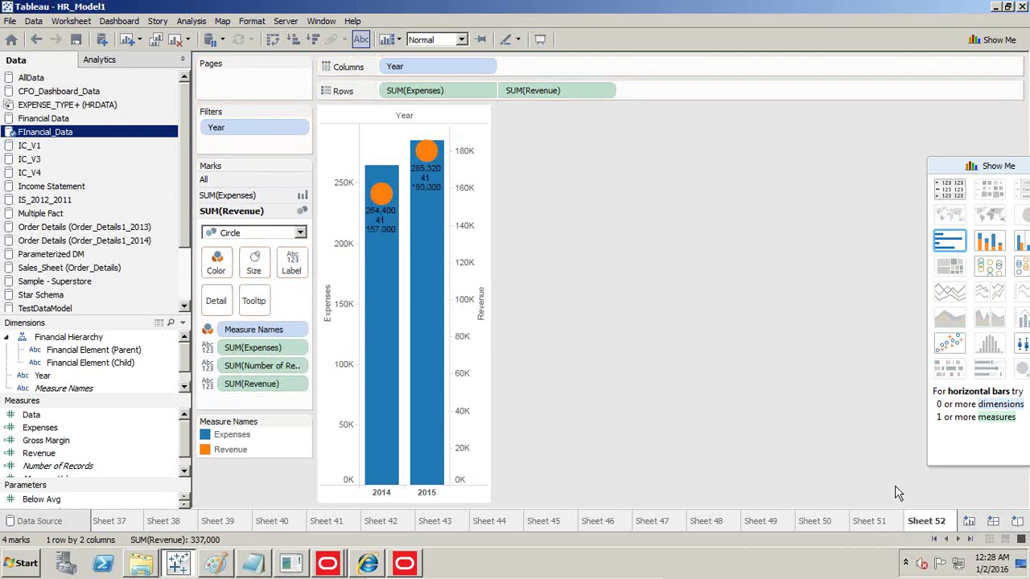
- Create a new worksheet with Year in Columns and Expenses and Revenue as text values
{"action": "left_click", "coordinate": [969, 520]}
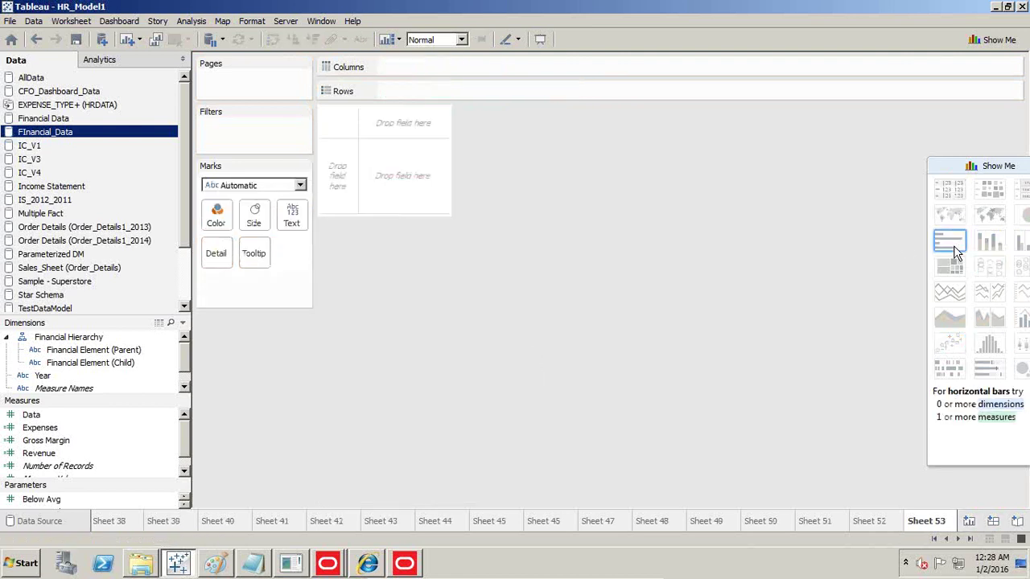
{"action": "mouse_move", "coordinate": [57, 394]}
{"action": "left_mouse_down"}
{"action": "mouse_move", "coordinate": [53, 379]}
{"action": "mouse_move", "coordinate": [407, 91]}
{"action": "left_mouse_up"}
{"action": "left_click_drag", "start_coordinate": [403, 146], "coordinate": [403, 144]}
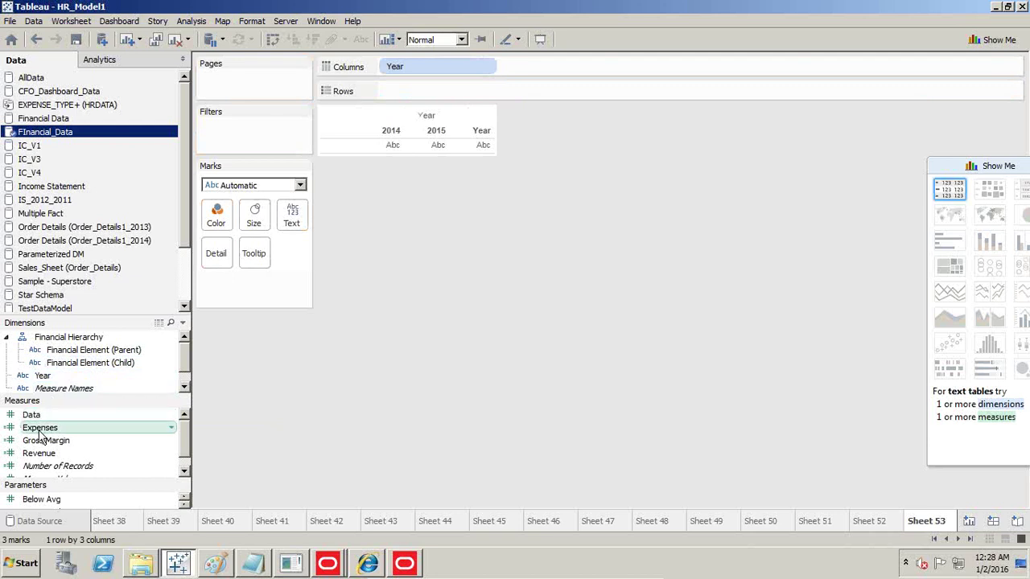
{"action": "left_click_drag", "start_coordinate": [40, 434], "coordinate": [291, 215]}
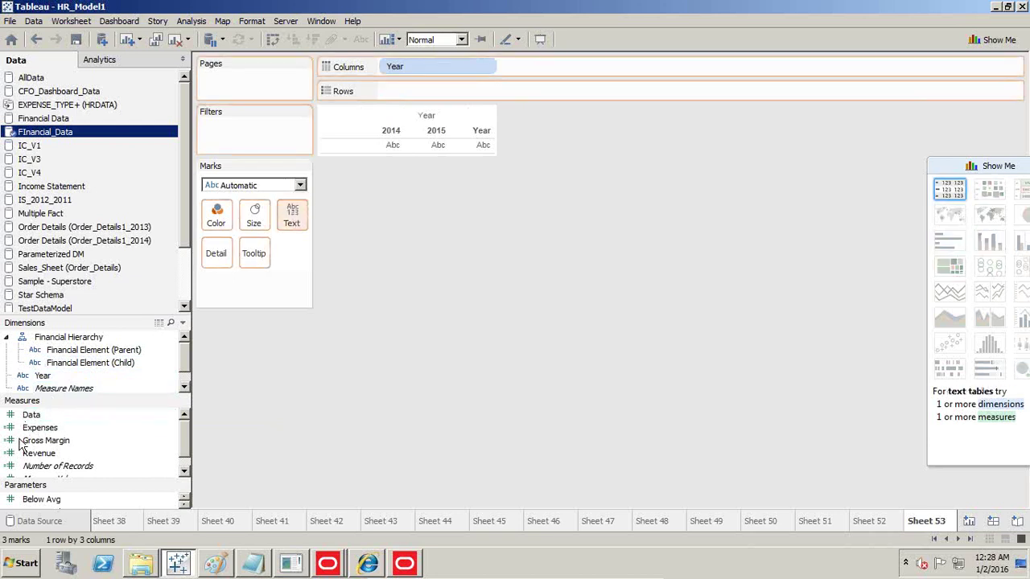
{"action": "left_click_drag", "start_coordinate": [39, 452], "coordinate": [291, 216]}
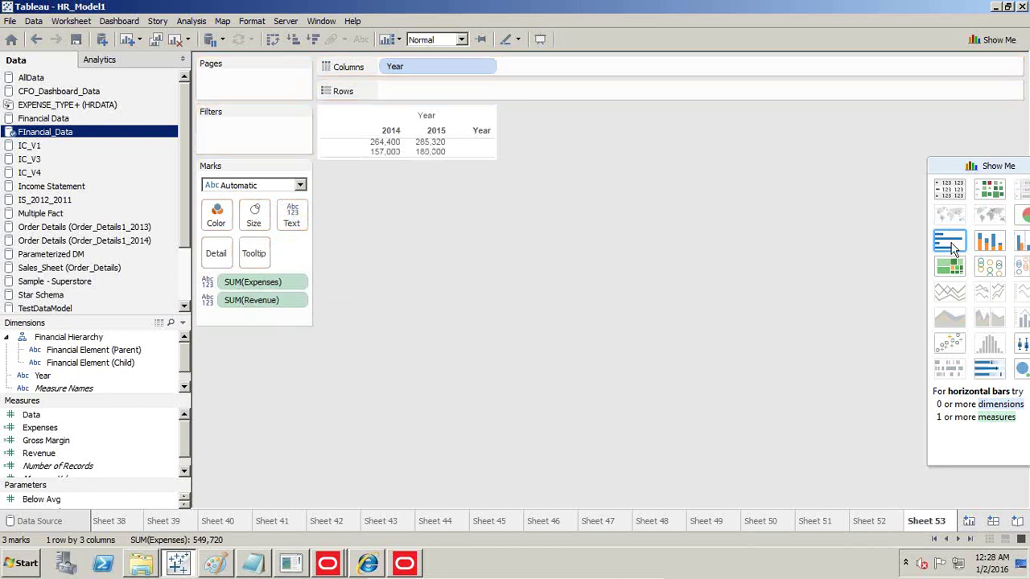
- Turn the table into vertical bars with Year in Columns and Revenue and Expenses in Rows
{"action": "left_click", "coordinate": [952, 247]}
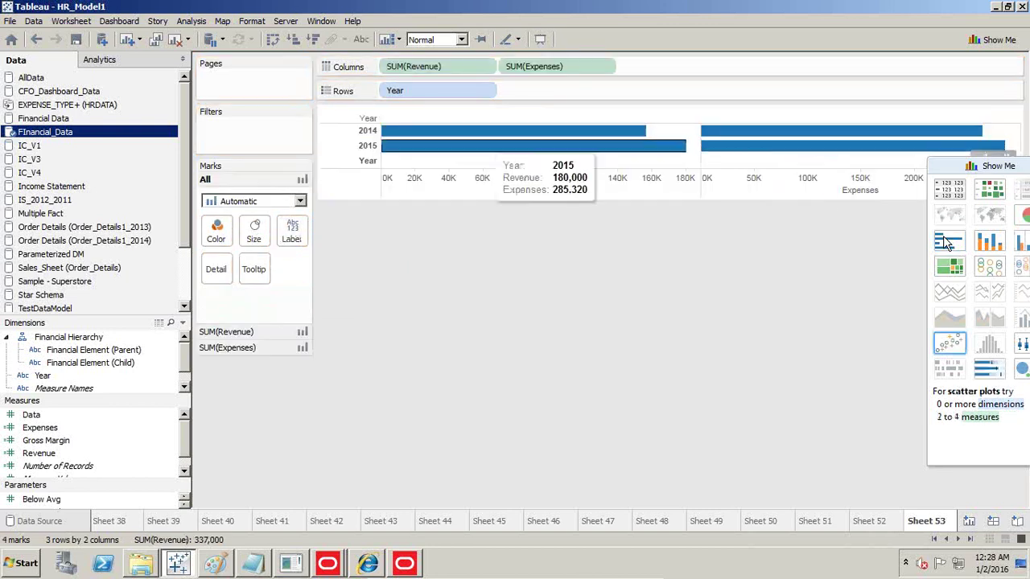
{"action": "mouse_move", "coordinate": [486, 91]}
{"action": "left_mouse_down"}
{"action": "mouse_move", "coordinate": [533, 97]}
{"action": "mouse_move", "coordinate": [685, 67]}
{"action": "mouse_move", "coordinate": [566, 78]}
{"action": "left_mouse_up"}
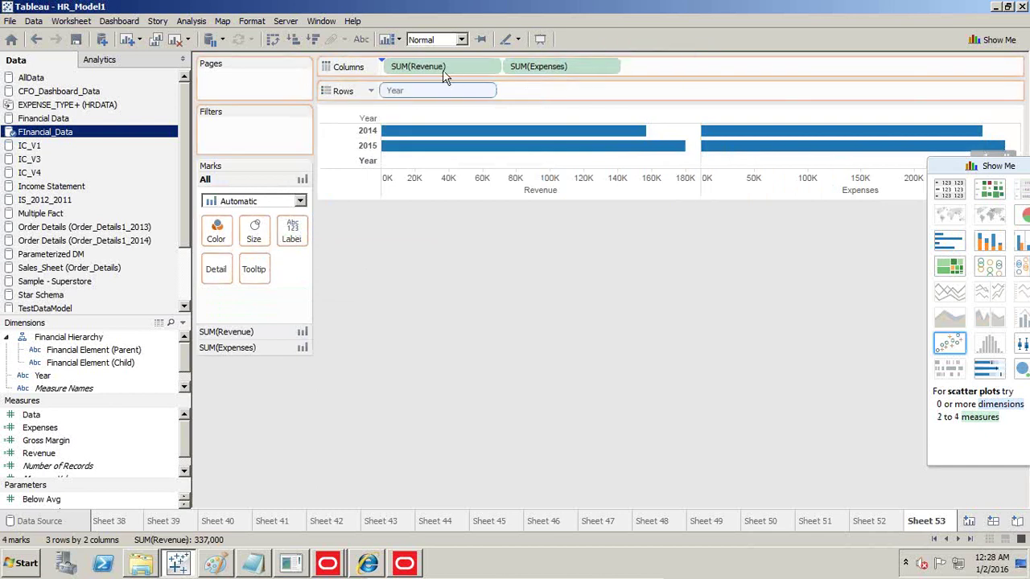
{"action": "left_click_drag", "start_coordinate": [447, 76], "coordinate": [451, 74]}
{"action": "left_click_drag", "start_coordinate": [563, 68], "coordinate": [569, 95]}
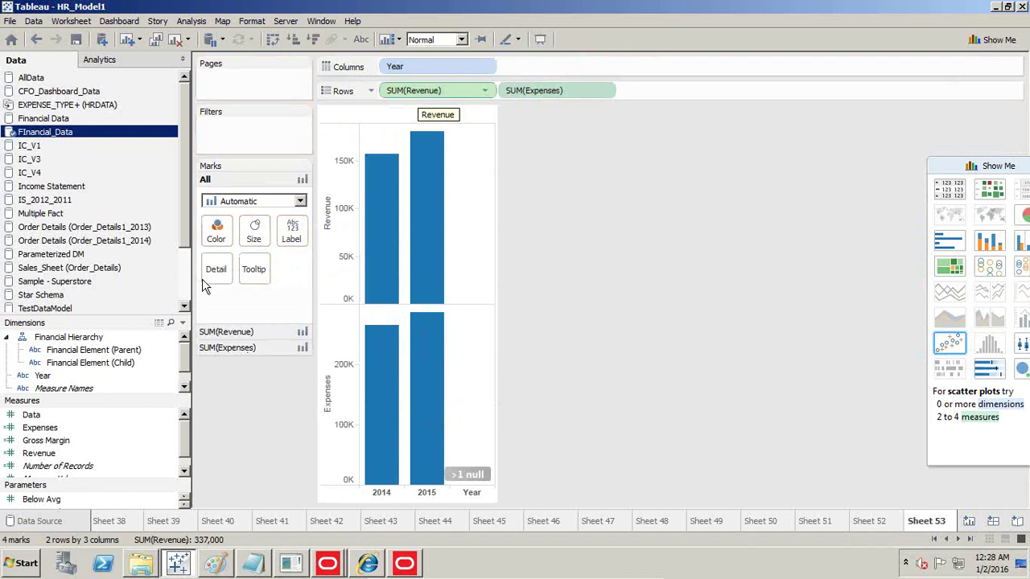
- Filter Year to keep only 2014 and 2015, excluding the value "Year"
{"action": "left_click_drag", "start_coordinate": [418, 66], "coordinate": [241, 130]}
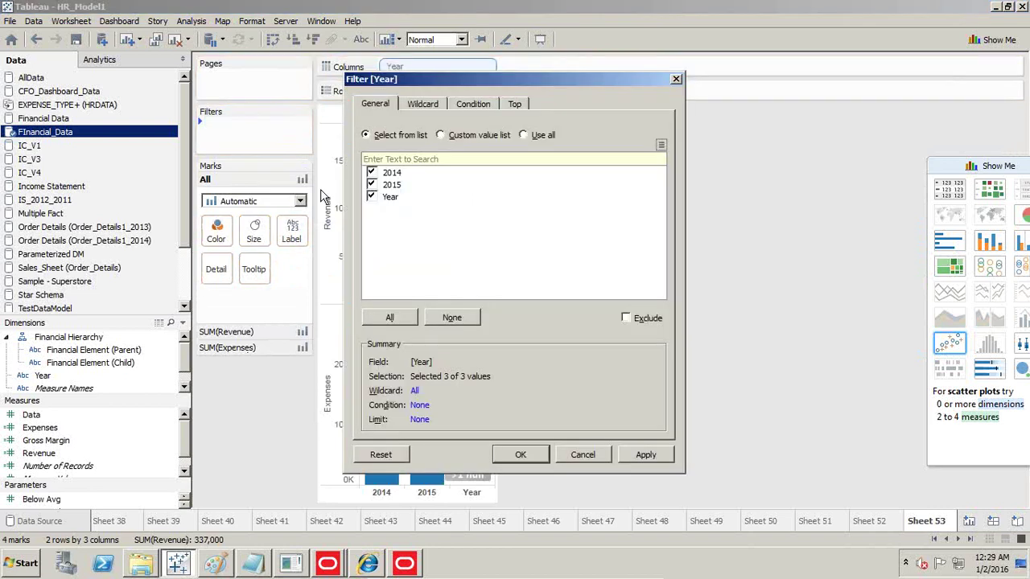
{"action": "left_click", "coordinate": [371, 197]}
{"action": "left_click", "coordinate": [644, 455]}
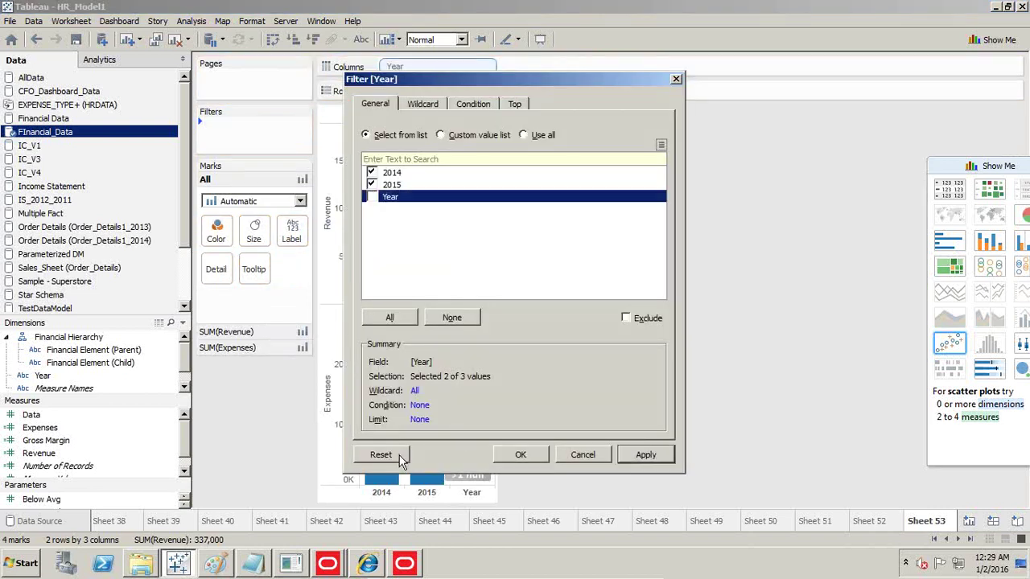
{"action": "left_click", "coordinate": [521, 454]}
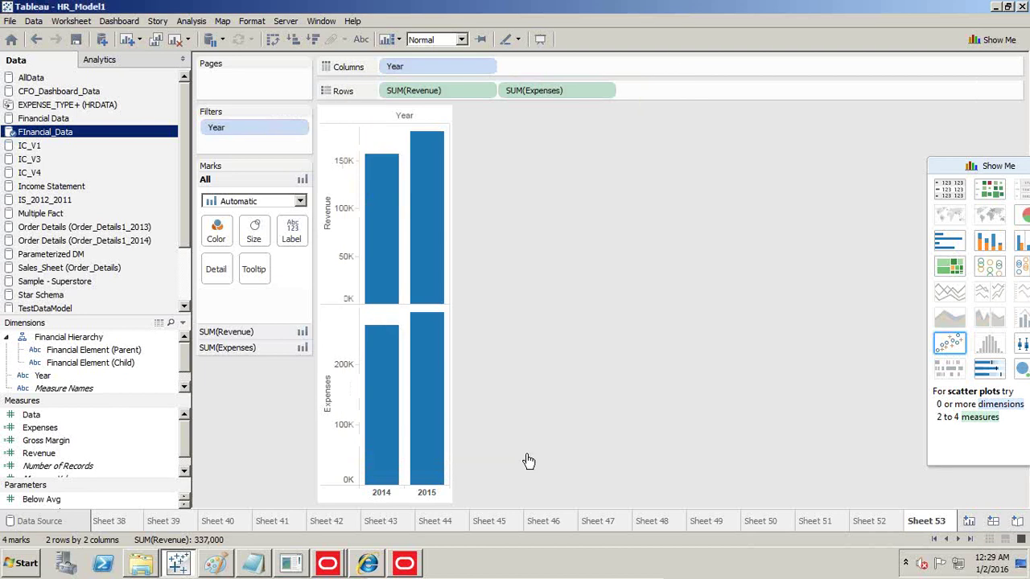
{"action": "left_click", "coordinate": [272, 351]}
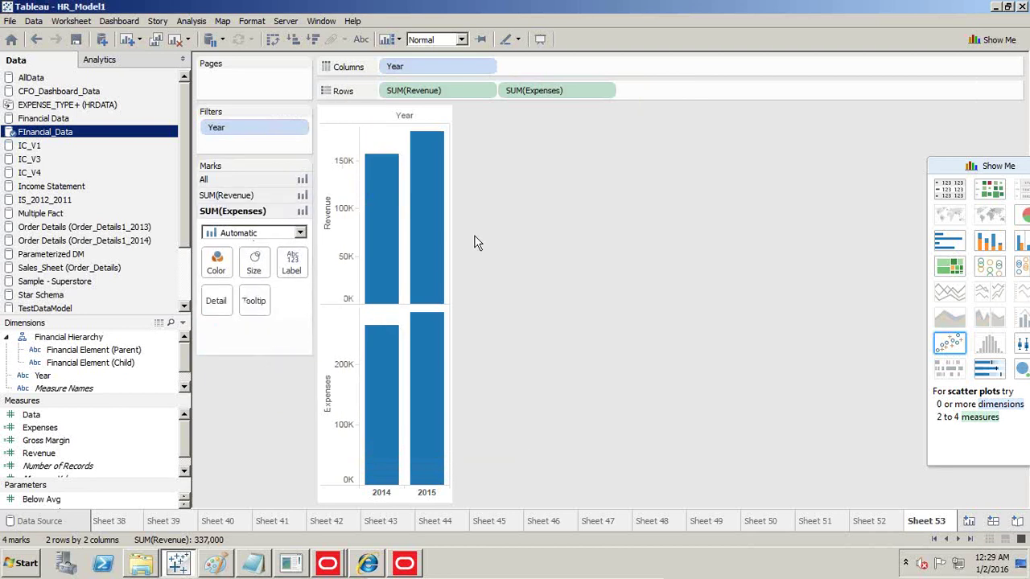
{"action": "mouse_move", "coordinate": [430, 354]}
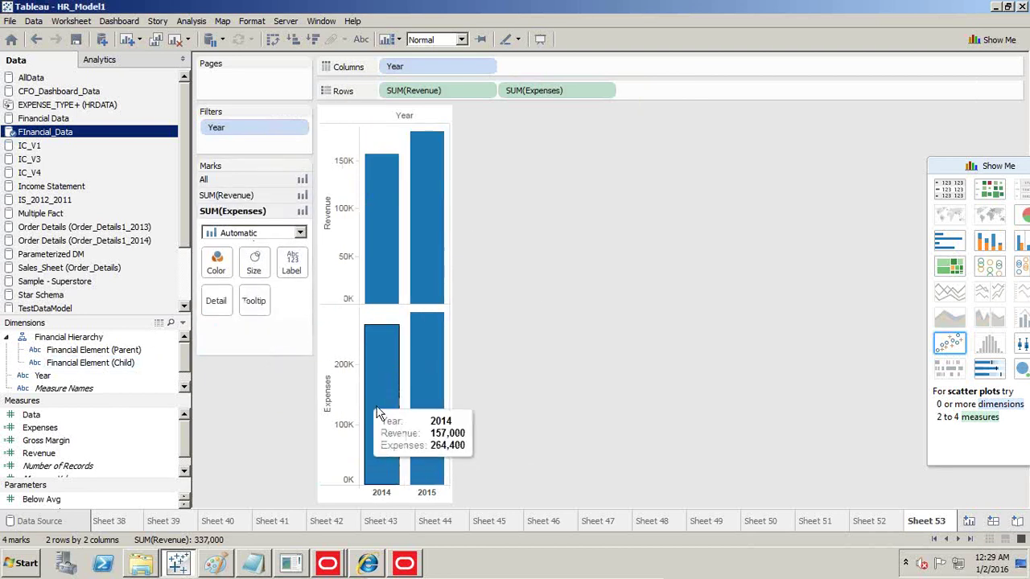
{"action": "left_click", "coordinate": [270, 182]}
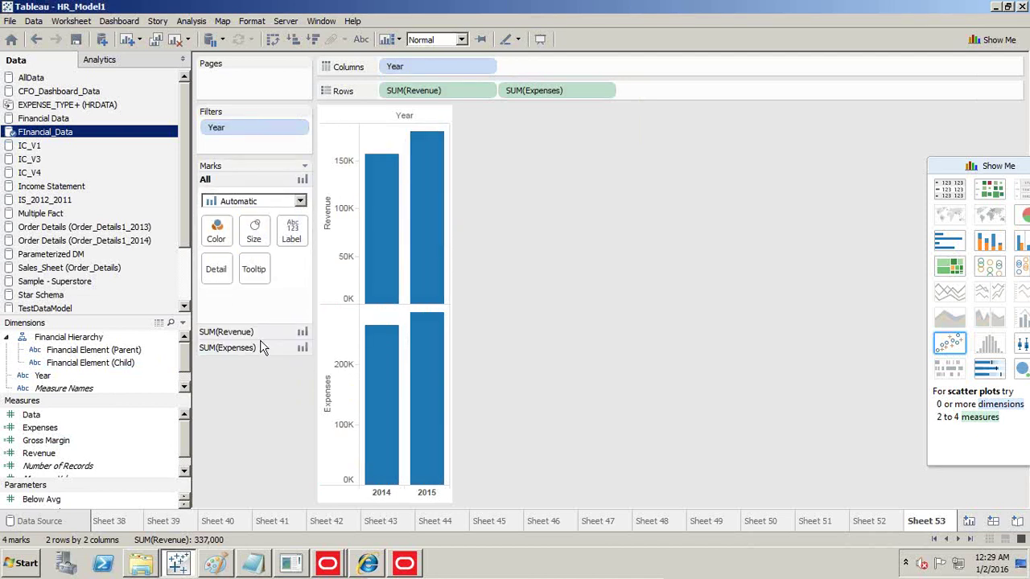
{"action": "left_click", "coordinate": [241, 349]}
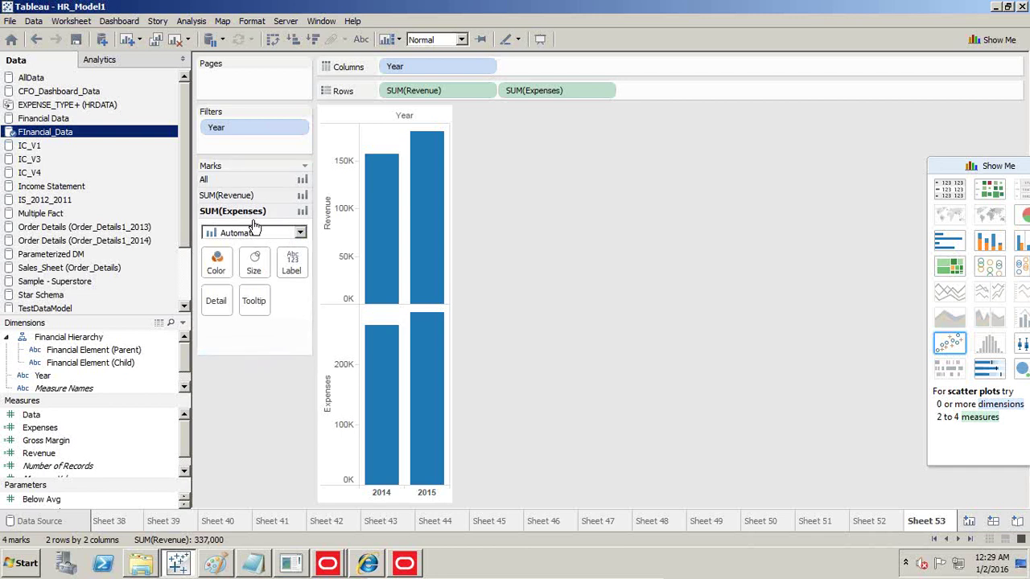
- Remove the separate Expenses measure from Rows and add Expenses back as a dual axis to the Revenue chart
{"action": "left_click_drag", "start_coordinate": [555, 90], "coordinate": [655, 294]}
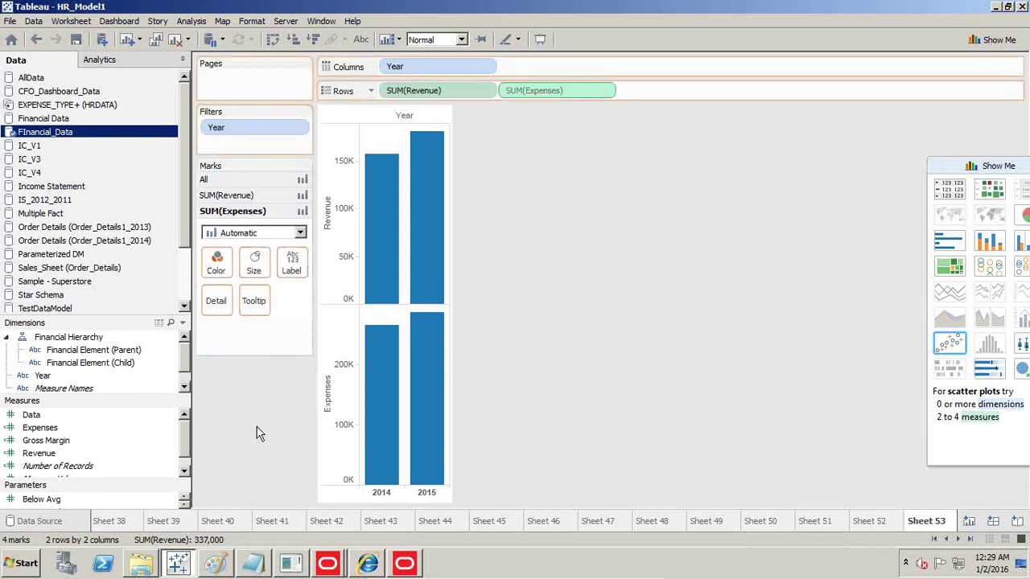
{"action": "left_click_drag", "start_coordinate": [259, 434], "coordinate": [249, 435]}
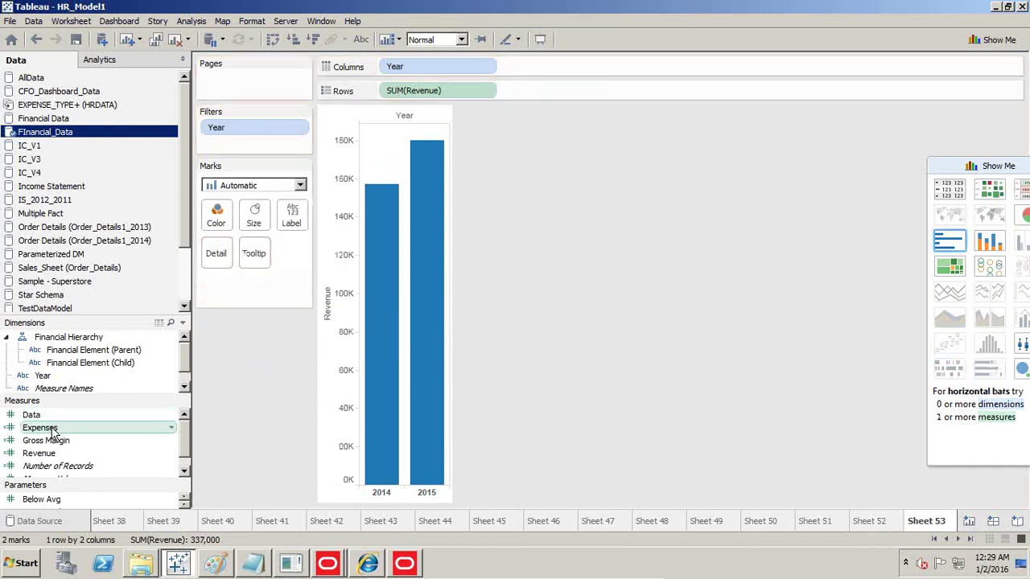
{"action": "left_click_drag", "start_coordinate": [53, 434], "coordinate": [448, 368]}
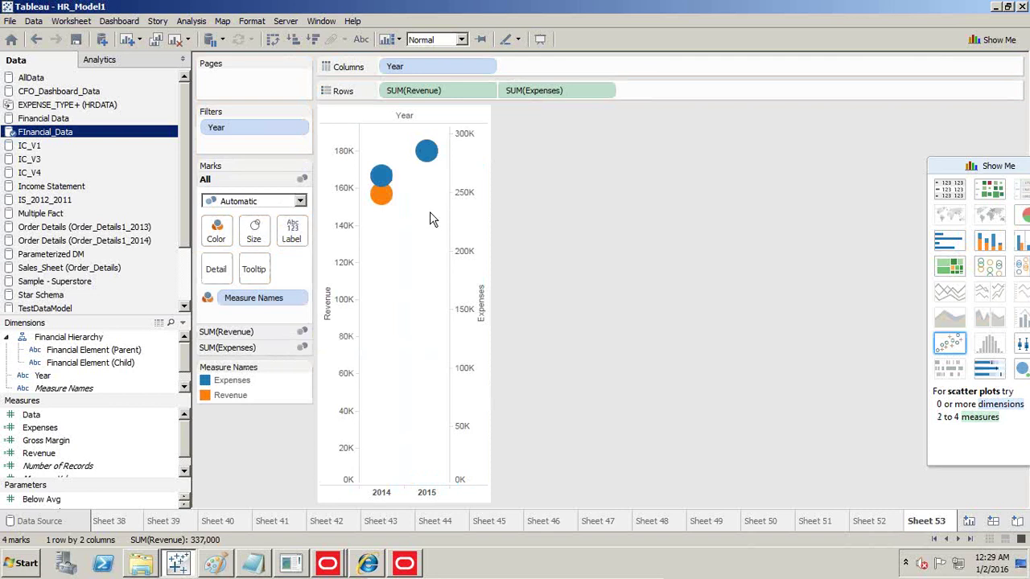
- Remove the second Expenses axis and combine Expenses with Revenue on one shared axis as side-by-side bars per year
{"action": "left_click_drag", "start_coordinate": [531, 90], "coordinate": [227, 491]}
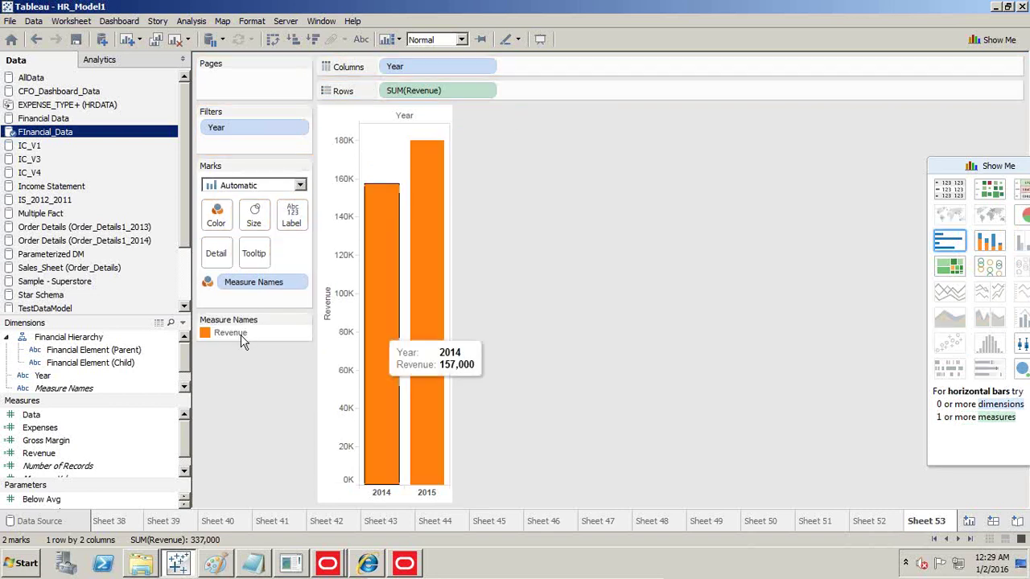
{"action": "left_click_drag", "start_coordinate": [49, 439], "coordinate": [344, 474]}
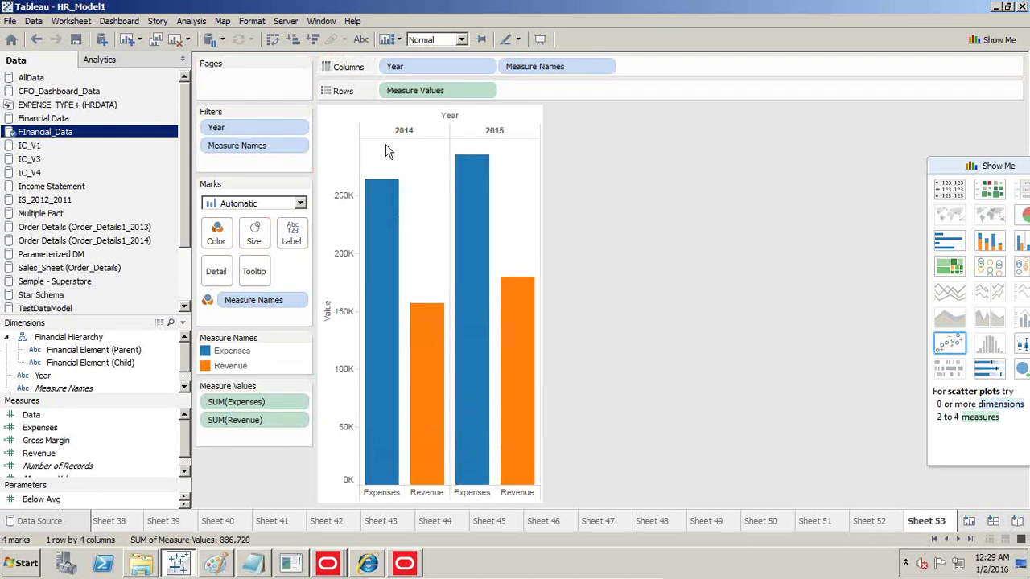
{"action": "mouse_move", "coordinate": [563, 576]}
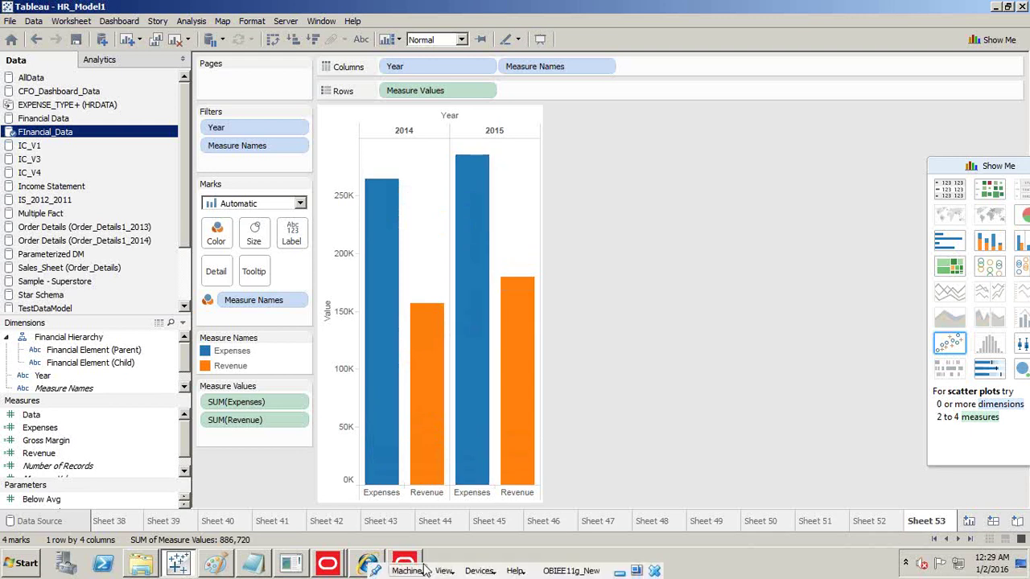